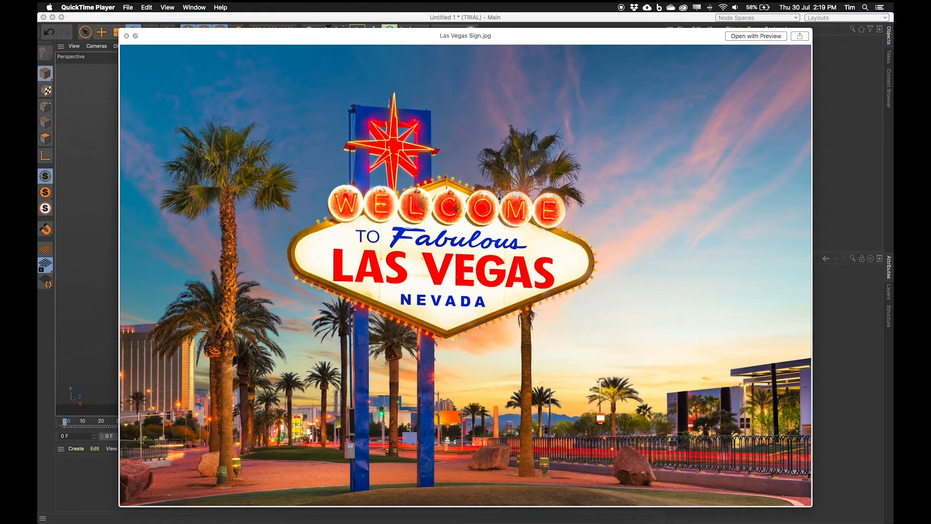
Switch from the reference photo to Cinema 4D and add a diamond-shaped 4-Side spline to the scene.
{"action": "left_click", "coordinate": [124, 18]}
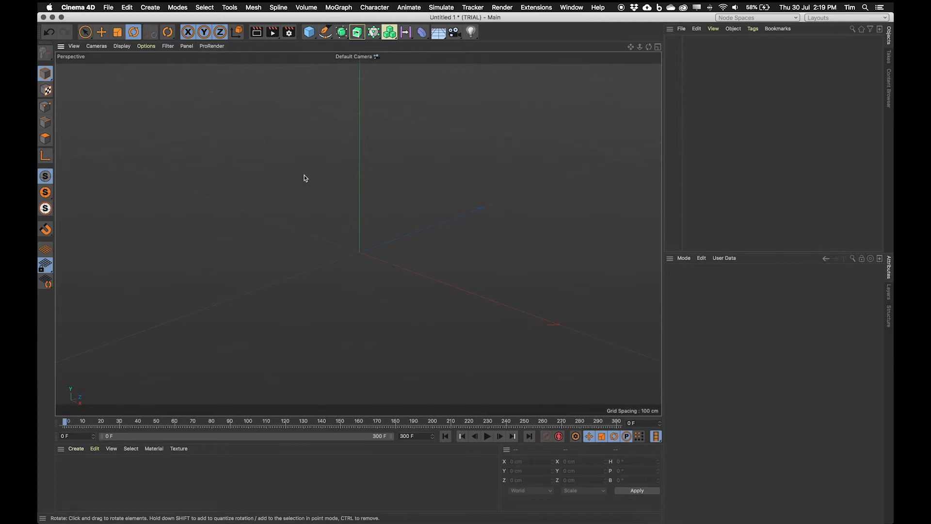
{"action": "left_click", "coordinate": [129, 8]}
{"action": "mouse_move", "coordinate": [160, 9]}
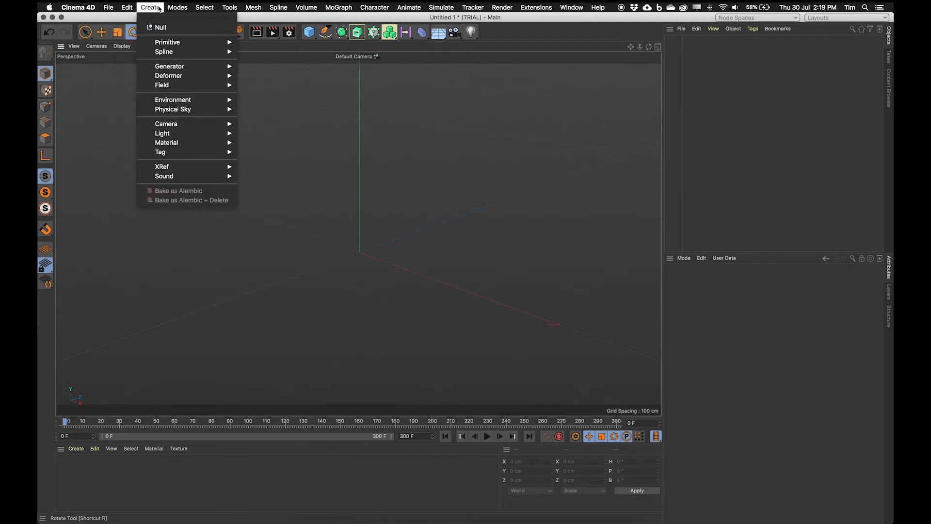
{"action": "mouse_move", "coordinate": [172, 52]}
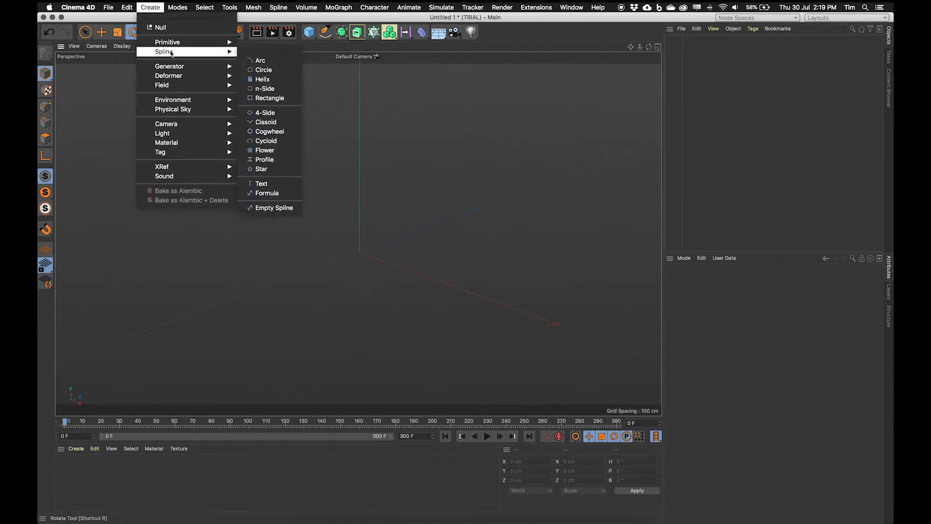
{"action": "left_click", "coordinate": [266, 115]}
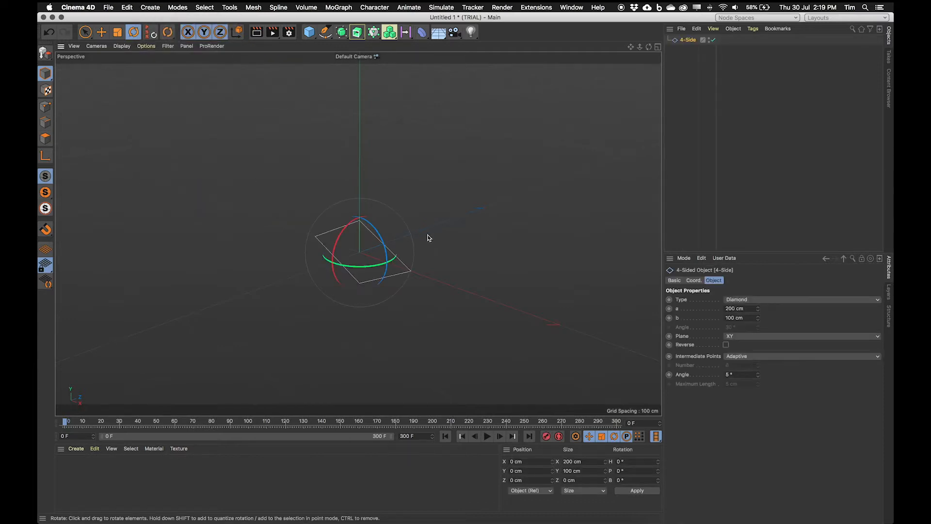
{"action": "left_click_drag", "start_coordinate": [359, 253], "coordinate": [280, 207], "text": "alt"}
{"action": "scroll", "coordinate": [386, 248], "scroll_direction": "up", "scroll_amount": 15}
{"action": "scroll", "coordinate": [387, 248], "scroll_direction": "down", "scroll_amount": 10}
{"action": "right_click_drag", "start_coordinate": [265, 196], "coordinate": [179, 197], "text": "alt"}
{"action": "left_click_drag", "start_coordinate": [179, 198], "coordinate": [279, 272], "text": "alt"}
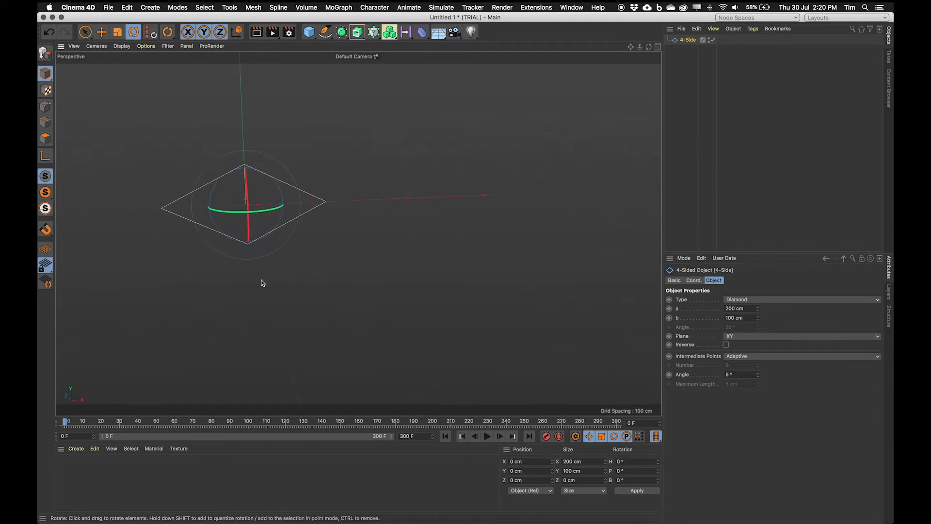
{"action": "mouse_move", "coordinate": [279, 230]}
{"action": "left_mouse_down", "text": "alt"}
{"action": "mouse_move", "coordinate": [242, 224]}
{"action": "mouse_move", "coordinate": [268, 226]}
{"action": "left_mouse_up", "text": "alt"}
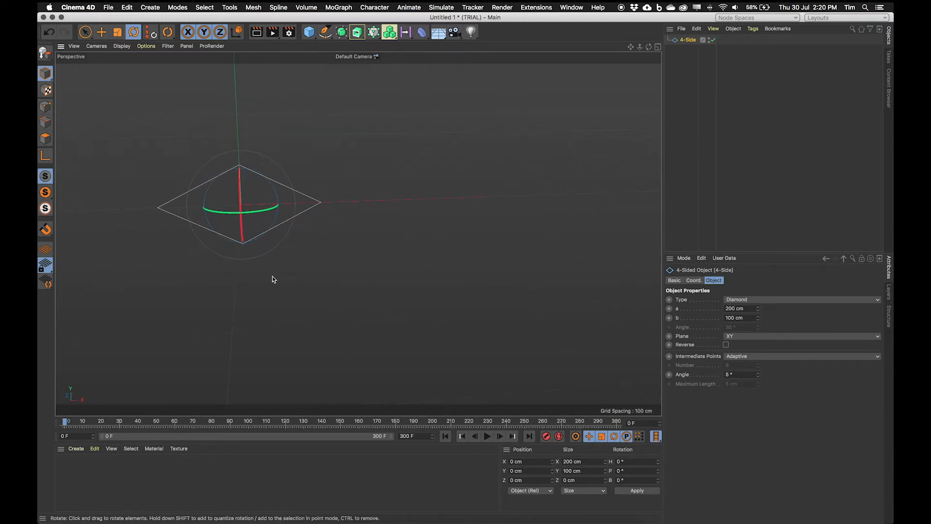
Add an Extrude generator and nest the 4-Side spline inside it.
{"action": "left_click", "coordinate": [150, 7]}
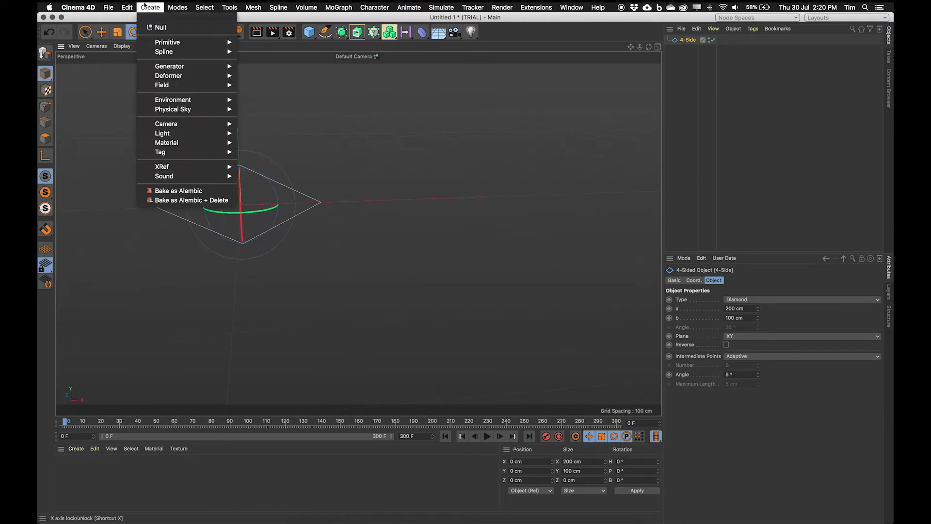
{"action": "mouse_move", "coordinate": [166, 68]}
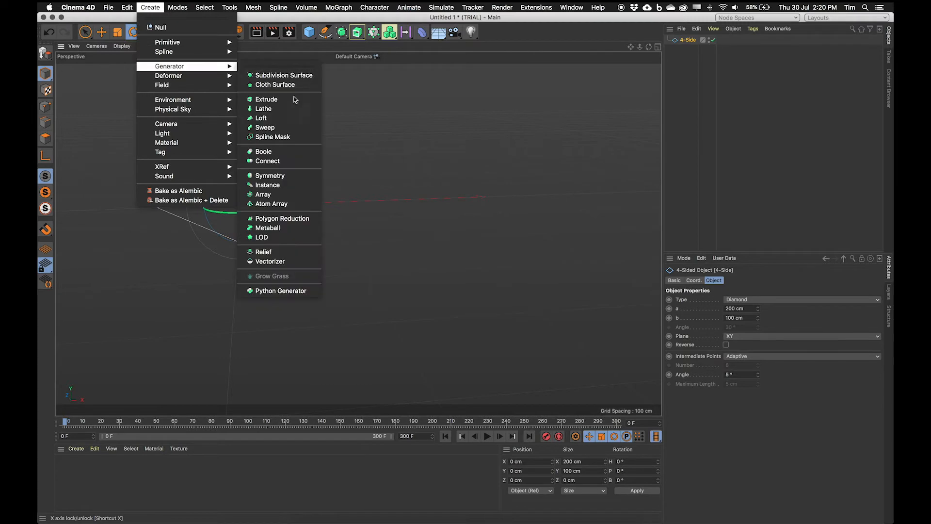
{"action": "left_click", "coordinate": [273, 99]}
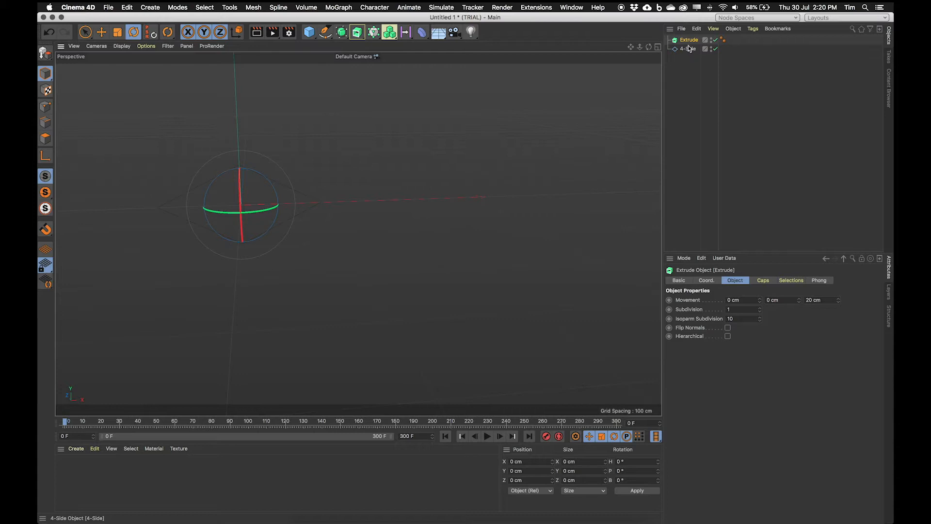
{"action": "left_click_drag", "start_coordinate": [689, 48], "coordinate": [689, 40]}
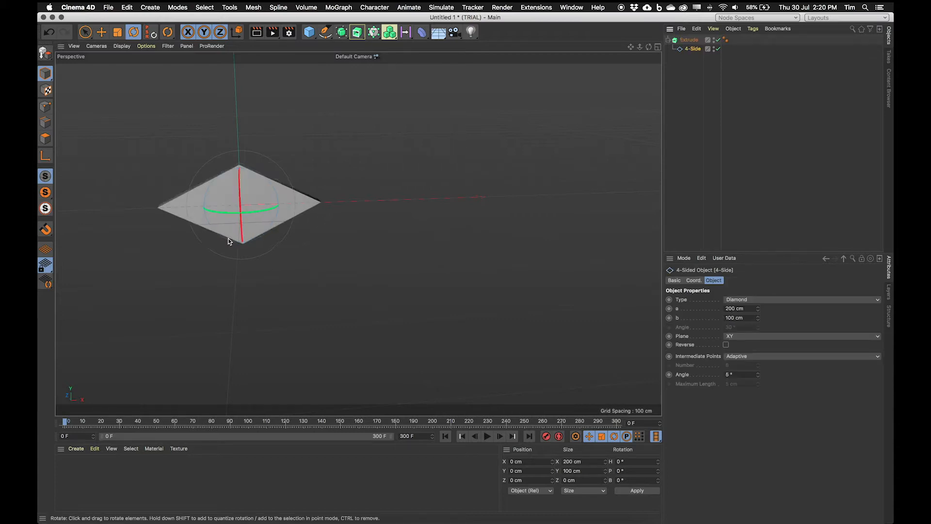
{"action": "left_click_drag", "start_coordinate": [193, 252], "coordinate": [251, 197], "text": "alt"}
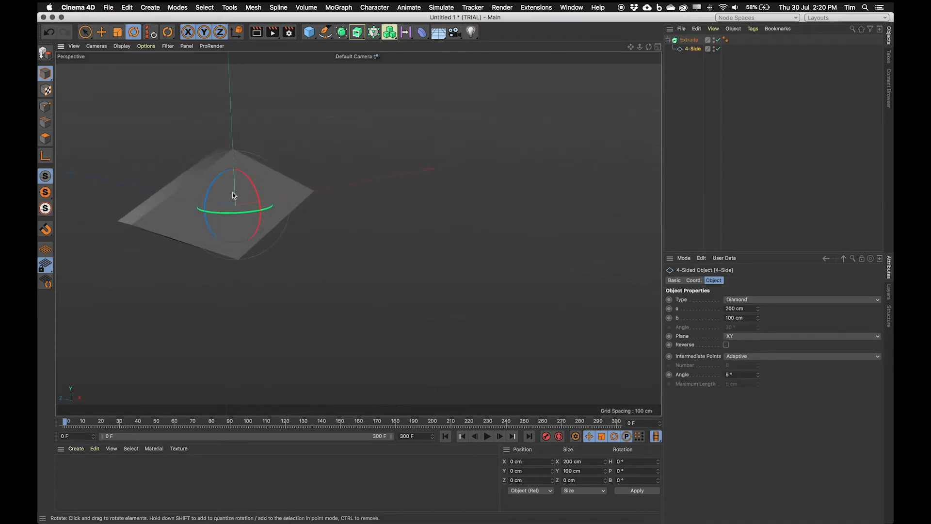
{"action": "middle_click_drag", "start_coordinate": [251, 197], "coordinate": [388, 199], "text": "alt"}
{"action": "mouse_move", "coordinate": [388, 199]}
{"action": "left_mouse_down", "text": "alt"}
{"action": "mouse_move", "coordinate": [395, 205]}
{"action": "mouse_move", "coordinate": [393, 196]}
{"action": "mouse_move", "coordinate": [310, 185]}
{"action": "mouse_move", "coordinate": [348, 201]}
{"action": "mouse_move", "coordinate": [384, 205]}
{"action": "mouse_move", "coordinate": [392, 194]}
{"action": "left_mouse_up", "text": "alt"}
{"action": "left_click_drag", "start_coordinate": [301, 196], "coordinate": [371, 159], "text": "alt"}
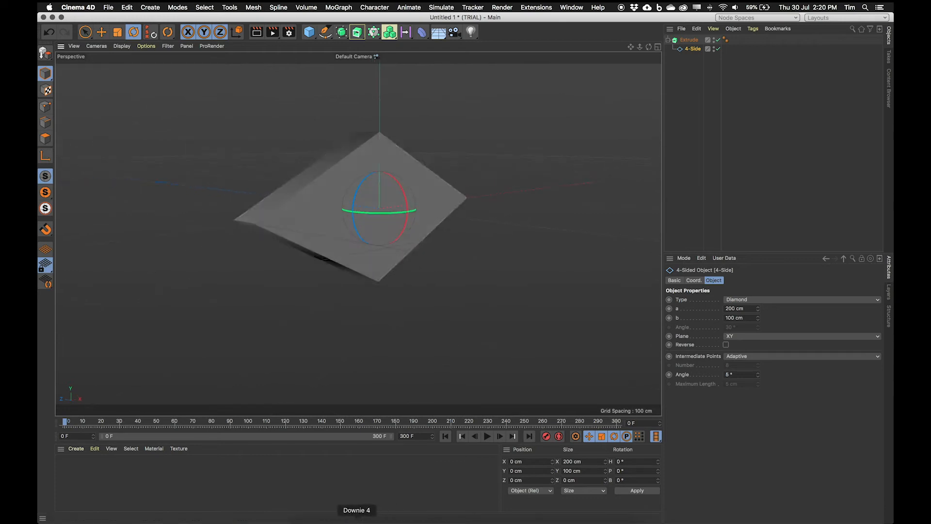
Rotate the 4-Side spline's heading by about 11.4° and select the Extrude object.
{"action": "left_click", "coordinate": [301, 521]}
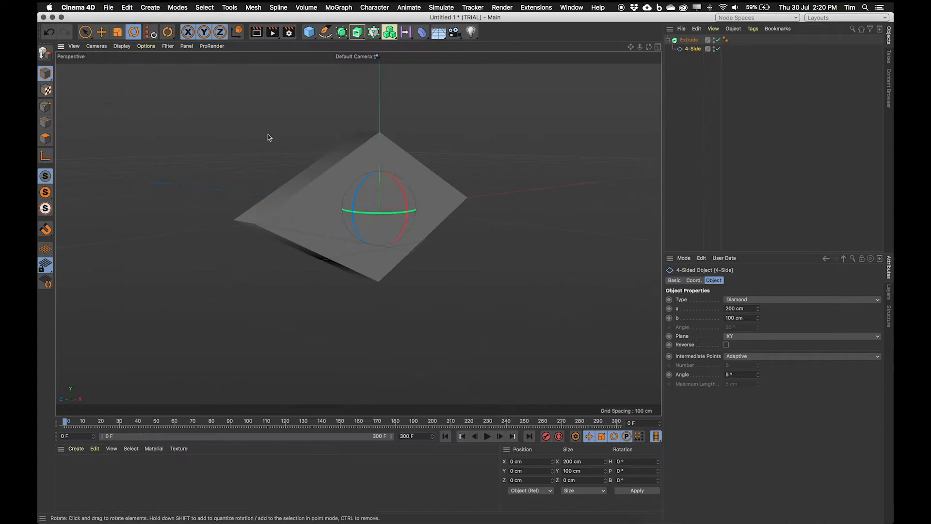
{"action": "left_click_drag", "start_coordinate": [412, 214], "coordinate": [389, 238]}
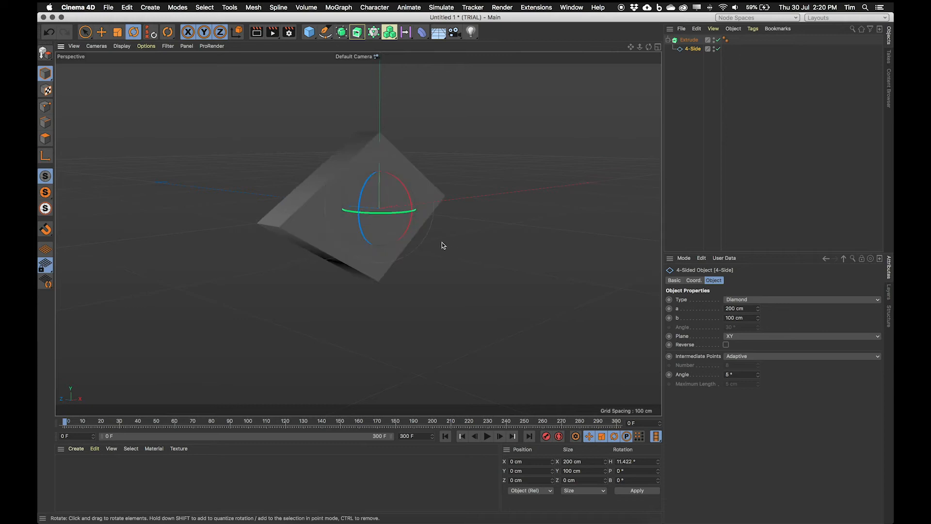
{"action": "left_click_drag", "start_coordinate": [412, 185], "coordinate": [383, 234], "text": "alt"}
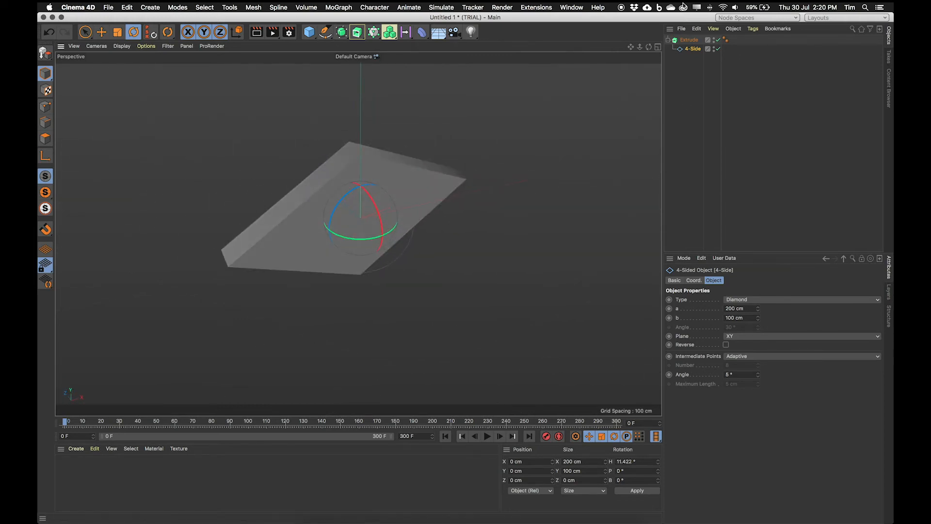
{"action": "left_click", "coordinate": [688, 40]}
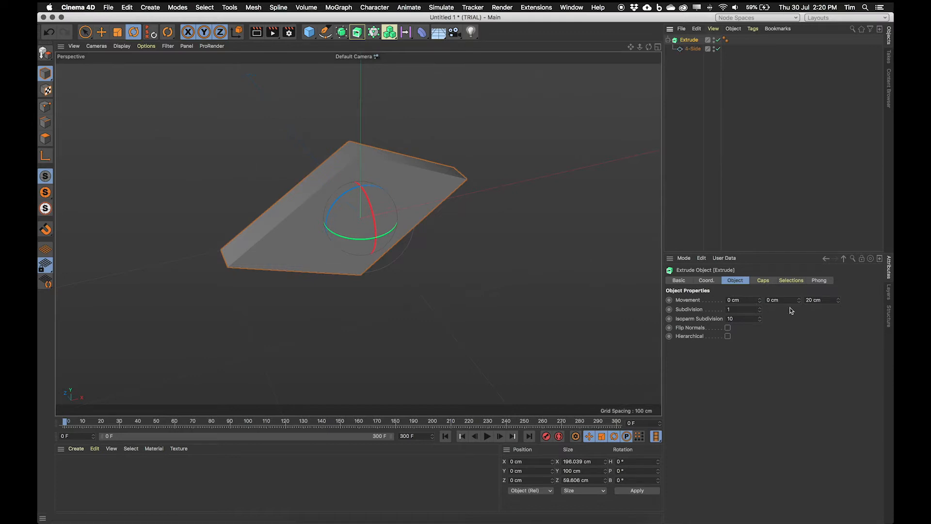
{"action": "left_click_drag", "start_coordinate": [759, 300], "coordinate": [839, 304]}
{"action": "key", "text": "super+z"}
{"action": "key", "text": "super+z"}
{"action": "key", "text": "super+z"}
Set the Extrude's Z movement to 10 cm.
{"action": "left_click_drag", "start_coordinate": [429, 266], "coordinate": [320, 272], "text": "alt"}
{"action": "left_click", "coordinate": [830, 301]}
{"action": "type", "text": "10"}
{"action": "key", "text": "Return"}
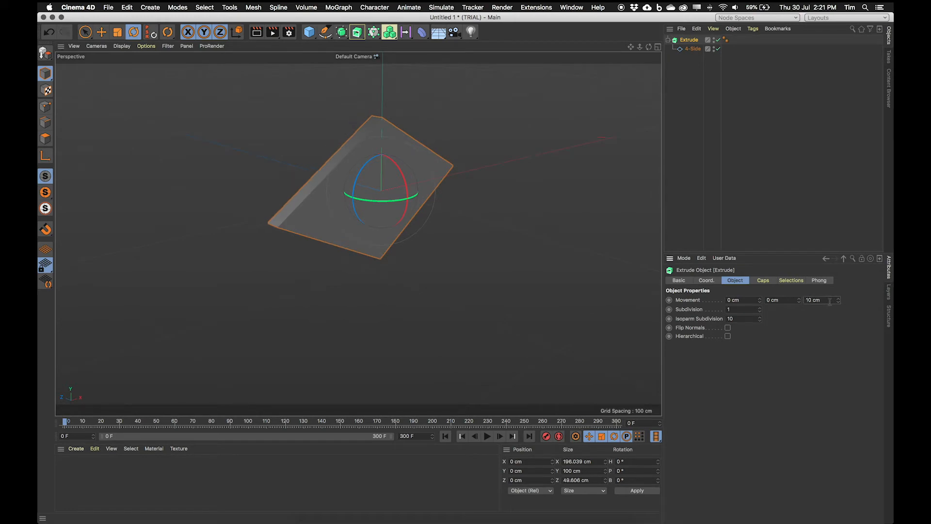
{"action": "left_click_drag", "start_coordinate": [377, 290], "coordinate": [350, 261], "text": "alt"}
{"action": "right_click_drag", "start_coordinate": [372, 262], "coordinate": [395, 265], "text": "alt"}
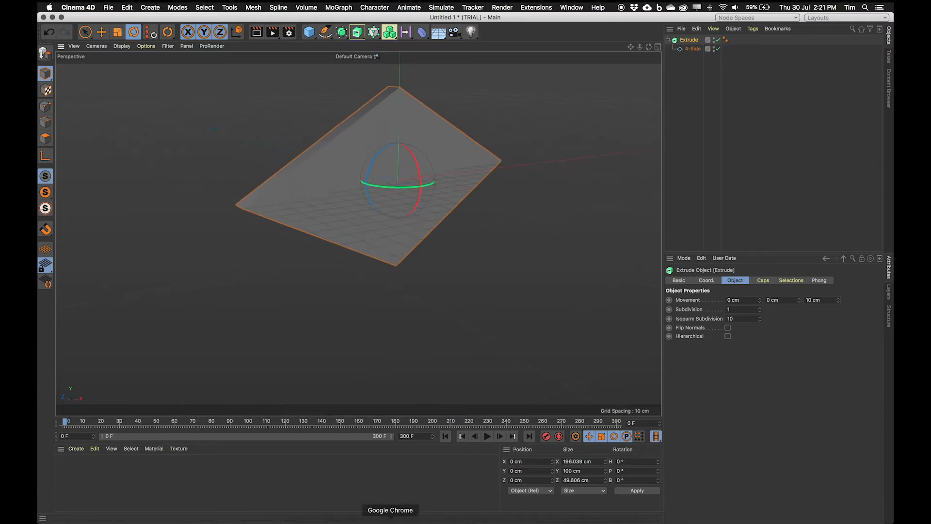
Check the Las Vegas Sign.jpg reference and paste one copy of the 4-Side spline outside the Extrude.
{"action": "left_click", "coordinate": [300, 521]}
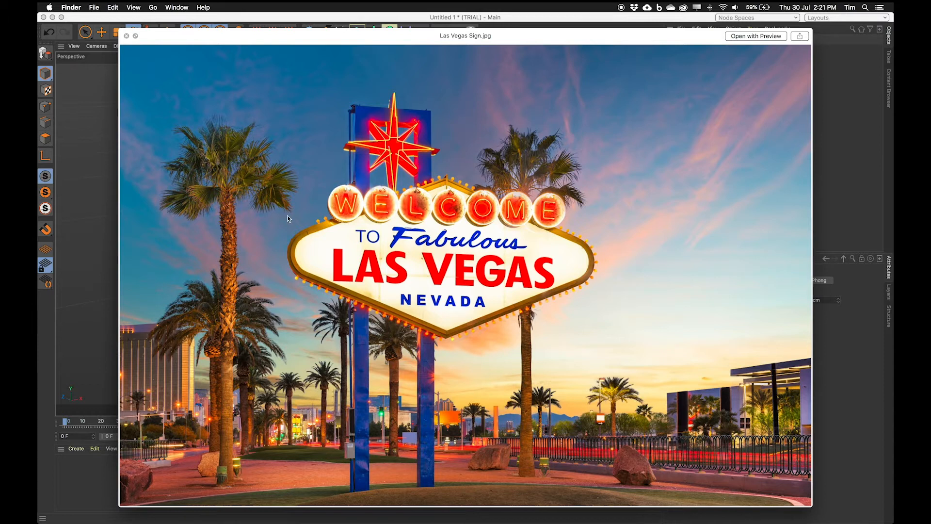
{"action": "left_click", "coordinate": [92, 16]}
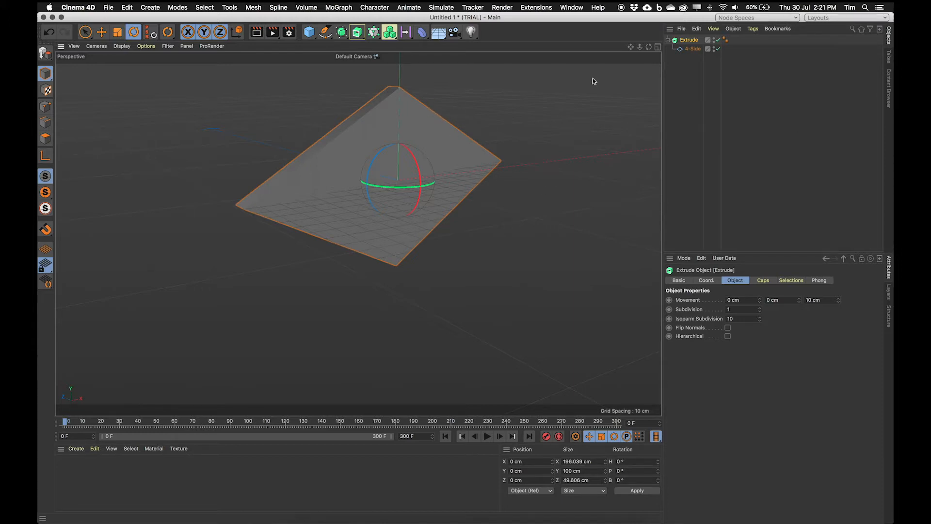
{"action": "left_click", "coordinate": [685, 50]}
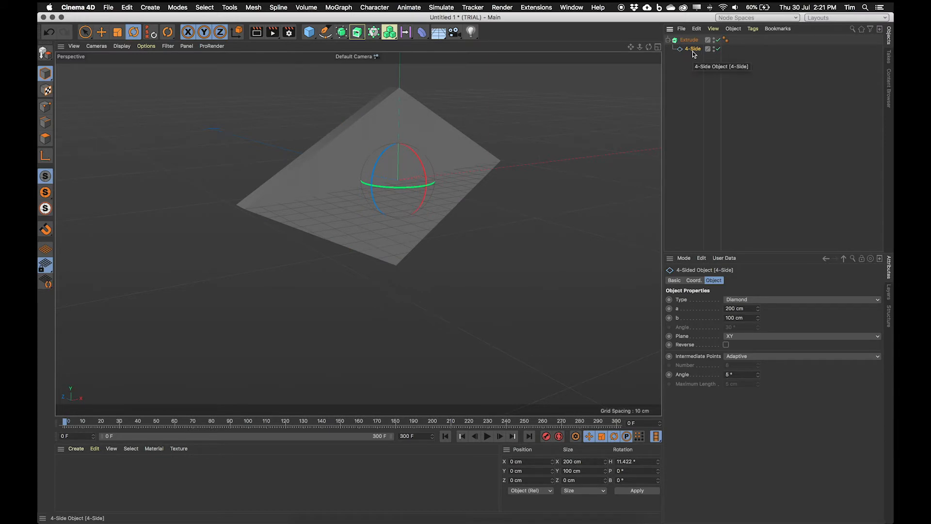
{"action": "key", "text": "super+c"}
{"action": "key", "text": "super+v"}
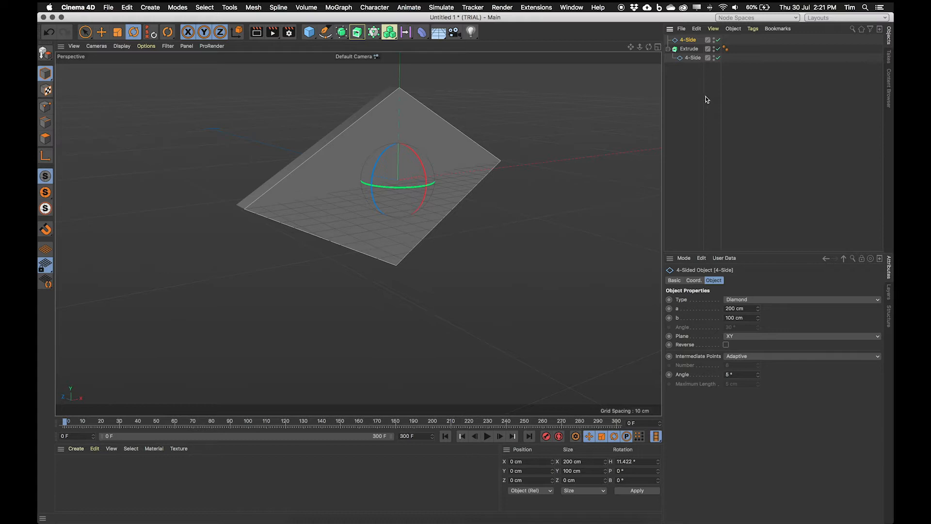
{"action": "key", "text": "super+v"}
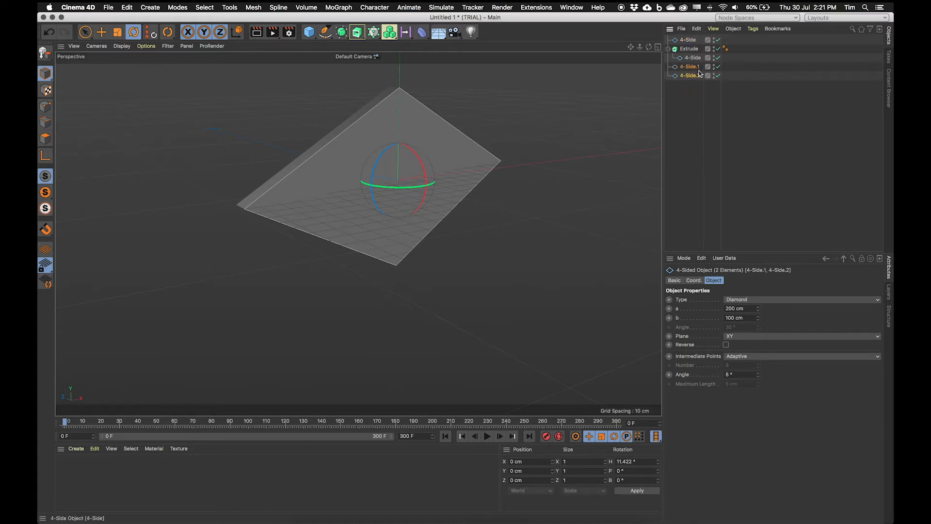
{"action": "left_click_drag", "start_coordinate": [691, 88], "coordinate": [682, 68]}
{"action": "key", "text": "Delete"}
Add a rectangle spline with a width of 10 cm and a height of 10 cm.
{"action": "left_click", "coordinate": [683, 40]}
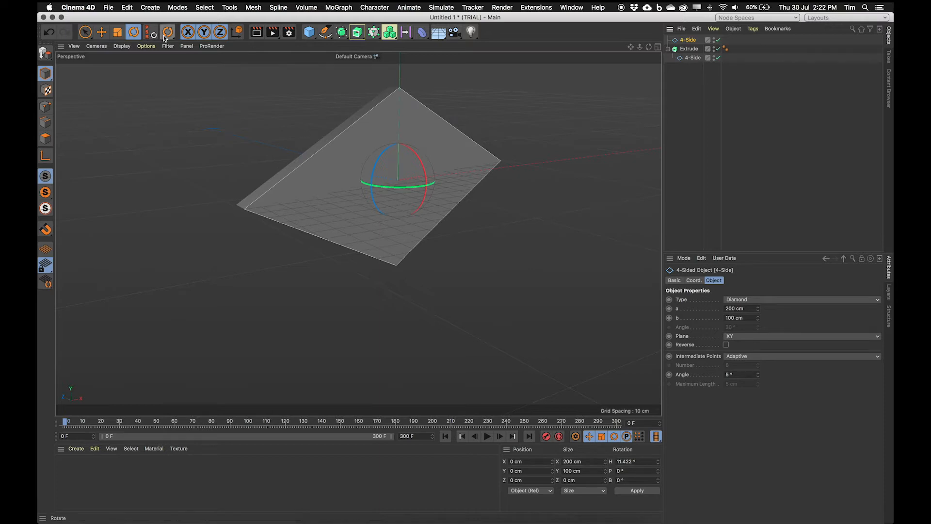
{"action": "left_click", "coordinate": [151, 7]}
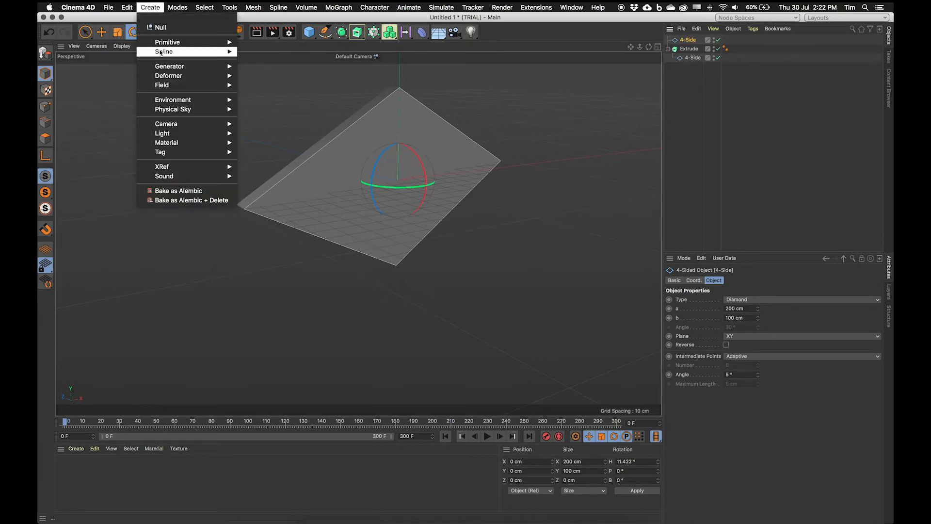
{"action": "mouse_move", "coordinate": [161, 52]}
{"action": "left_click", "coordinate": [269, 98]}
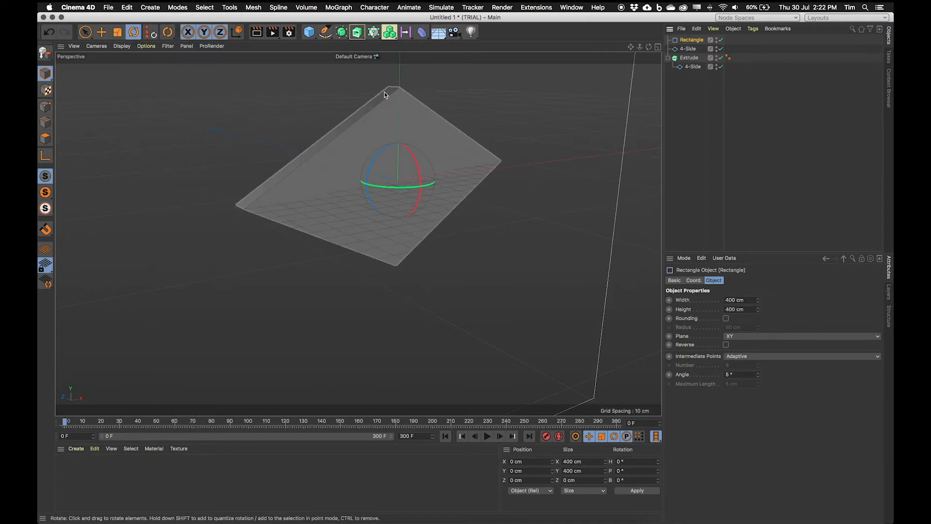
{"action": "left_click_drag", "start_coordinate": [759, 302], "coordinate": [662, 301]}
{"action": "left_click_drag", "start_coordinate": [727, 301], "coordinate": [776, 312]}
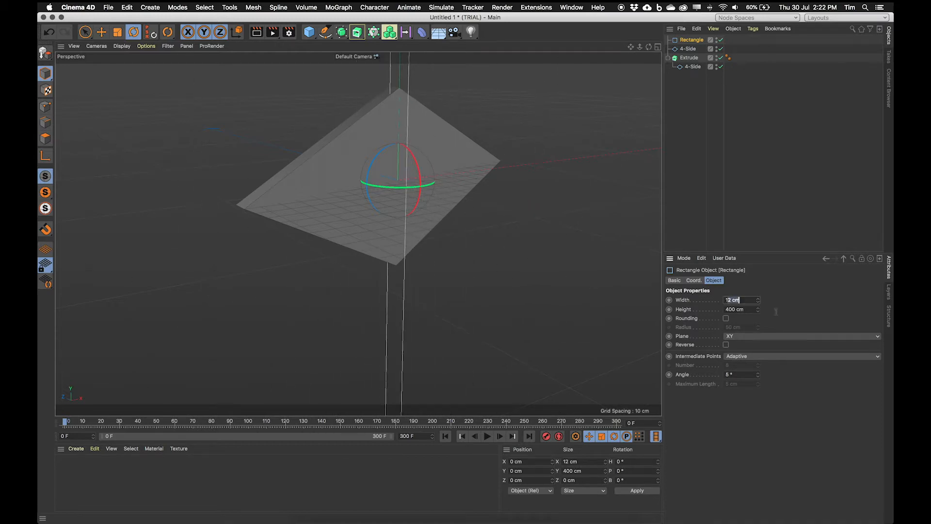
{"action": "type", "text": "0"}
{"action": "key", "text": "Return"}
{"action": "key", "text": "Tab"}
{"action": "type", "text": "10"}
{"action": "key", "text": "Return"}
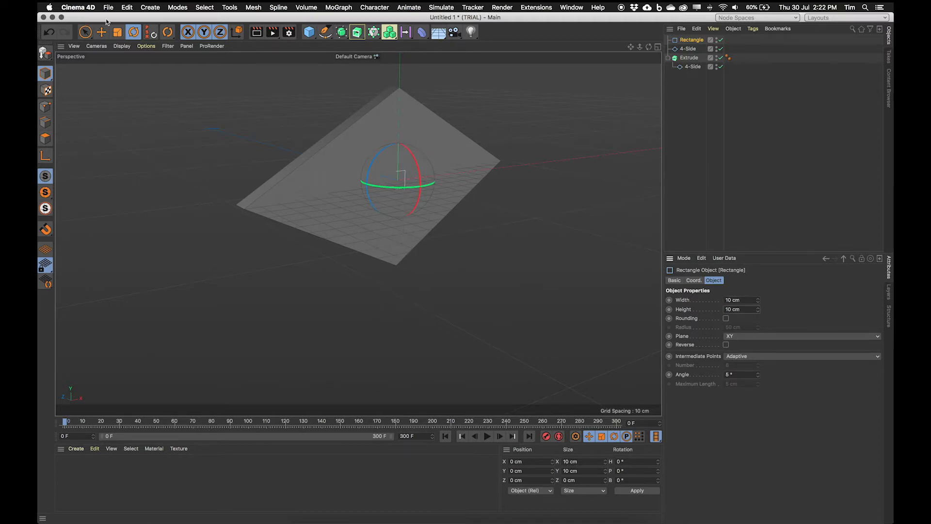
Add a Sweep generator and nest the rectangle and the copied 4-Side spline inside it, with the rectangle first.
{"action": "left_click", "coordinate": [151, 6]}
{"action": "mouse_move", "coordinate": [173, 64]}
{"action": "left_click", "coordinate": [298, 127]}
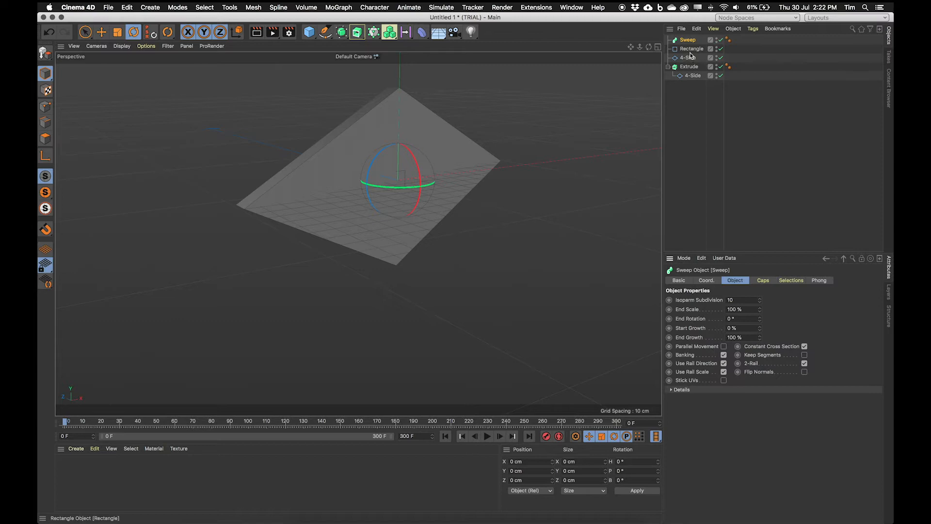
{"action": "left_click", "coordinate": [691, 58]}
{"action": "left_click", "coordinate": [689, 49], "text": "shift"}
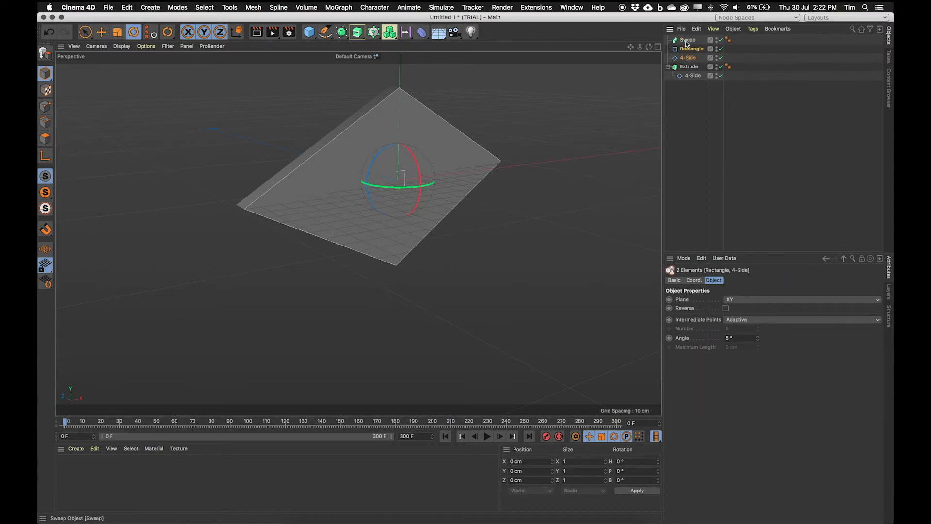
{"action": "left_click_drag", "start_coordinate": [688, 51], "coordinate": [688, 44]}
{"action": "left_click", "coordinate": [688, 40]}
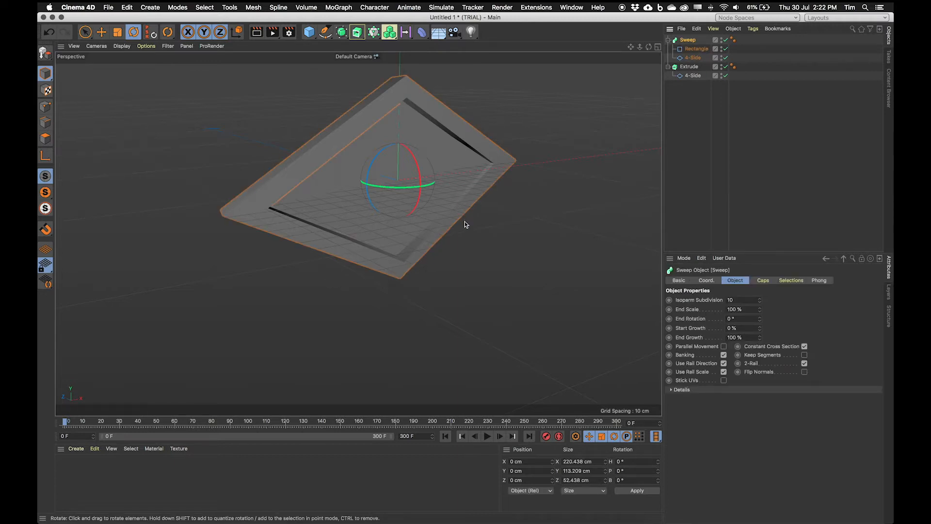
{"action": "left_click_drag", "start_coordinate": [364, 211], "coordinate": [388, 204], "text": "alt"}
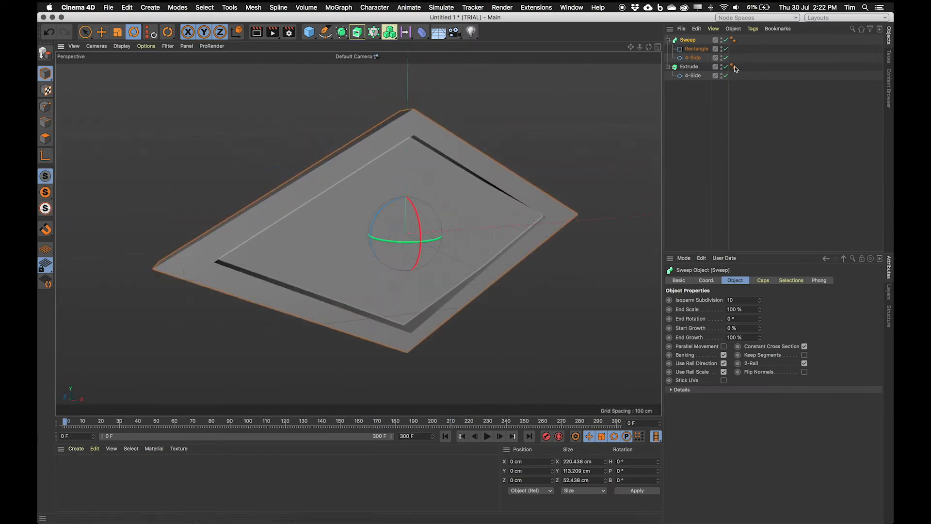
Set the sweep's rectangle profile to 4 cm wide and 8 cm high, and select the Sweep object.
{"action": "left_click", "coordinate": [699, 50]}
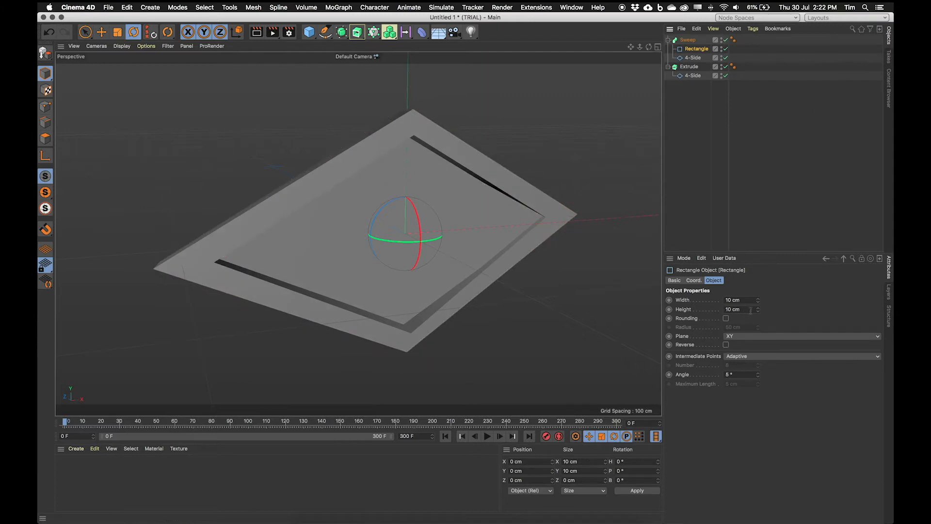
{"action": "mouse_move", "coordinate": [758, 300]}
{"action": "left_mouse_down"}
{"action": "mouse_move", "coordinate": [742, 304]}
{"action": "mouse_move", "coordinate": [758, 297]}
{"action": "mouse_move", "coordinate": [759, 316]}
{"action": "left_mouse_up"}
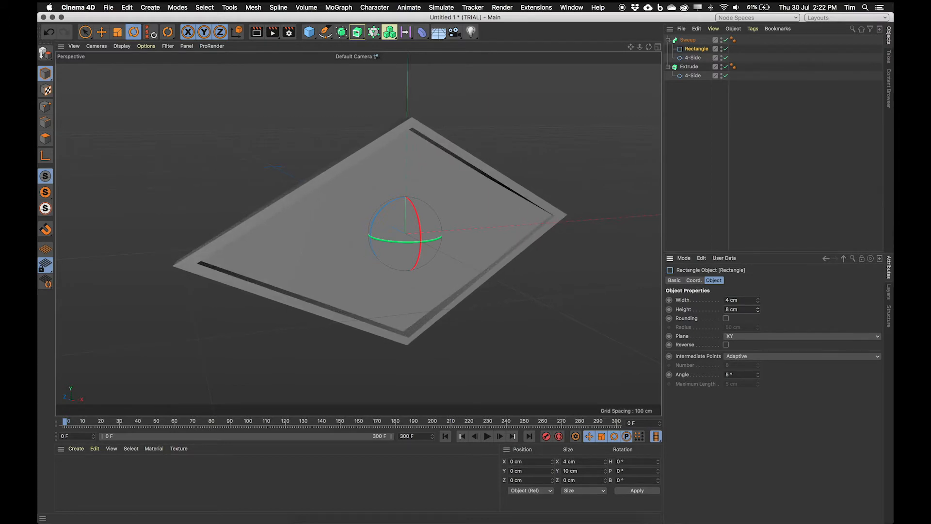
{"action": "mouse_move", "coordinate": [462, 278]}
{"action": "left_mouse_down", "text": "alt"}
{"action": "mouse_move", "coordinate": [498, 260]}
{"action": "mouse_move", "coordinate": [460, 247]}
{"action": "mouse_move", "coordinate": [468, 251]}
{"action": "left_mouse_up", "text": "alt"}
{"action": "left_click", "coordinate": [688, 40]}
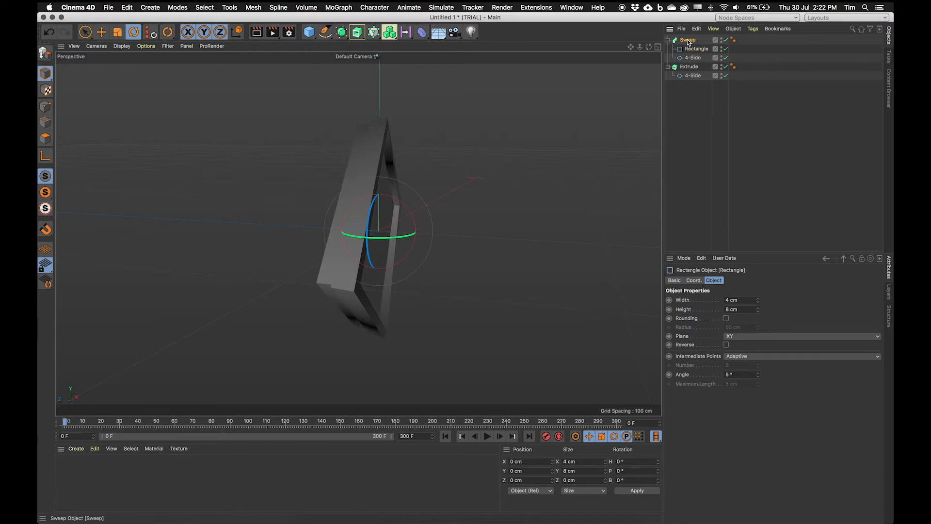
Move the Sweep frame along Z to about 4.8 cm so it sits around the diamond panel.
{"action": "key", "text": "e"}
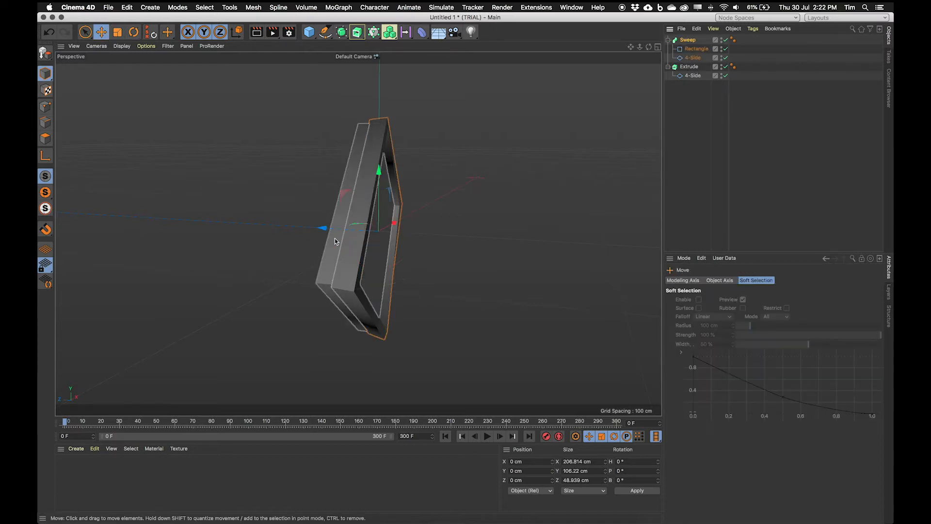
{"action": "left_click_drag", "start_coordinate": [335, 230], "coordinate": [325, 231]}
{"action": "left_click_drag", "start_coordinate": [355, 295], "coordinate": [371, 290], "text": "alt"}
{"action": "scroll", "coordinate": [370, 289], "scroll_direction": "up", "scroll_amount": 4}
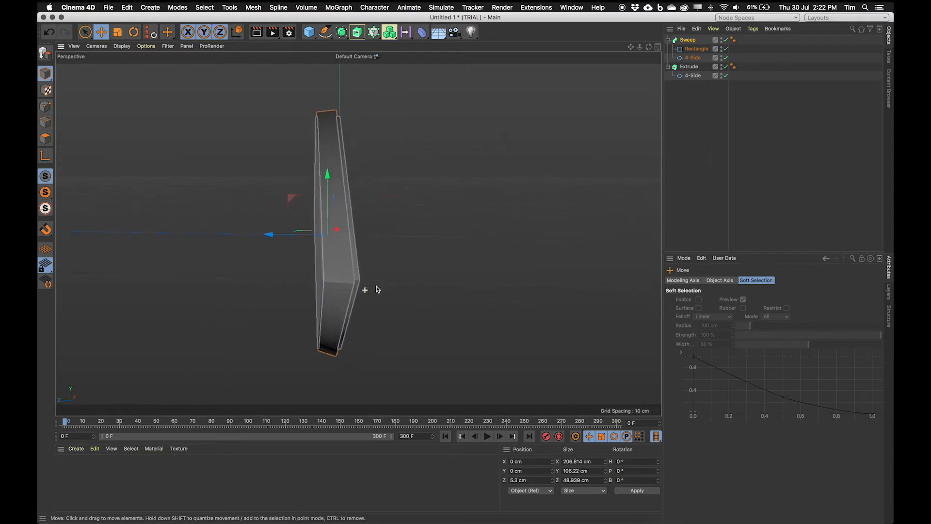
{"action": "left_click_drag", "start_coordinate": [276, 221], "coordinate": [277, 221]}
{"action": "left_click_drag", "start_coordinate": [324, 272], "coordinate": [292, 270], "text": "alt"}
Set the height of the sweep's rectangle profile to 12 cm.
{"action": "left_click", "coordinate": [696, 48]}
{"action": "left_click_drag", "start_coordinate": [758, 311], "coordinate": [758, 309]}
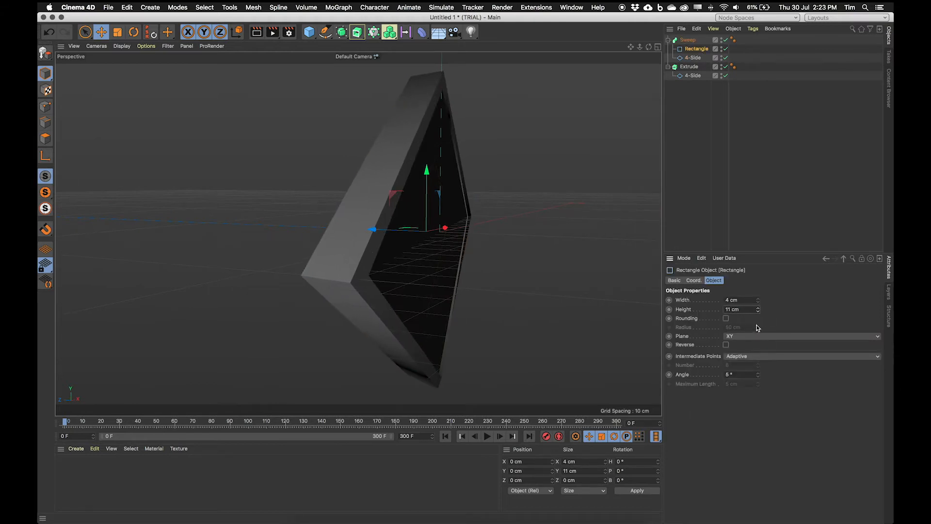
{"action": "left_click", "coordinate": [757, 308]}
{"action": "left_click_drag", "start_coordinate": [402, 233], "coordinate": [469, 301], "text": "alt"}
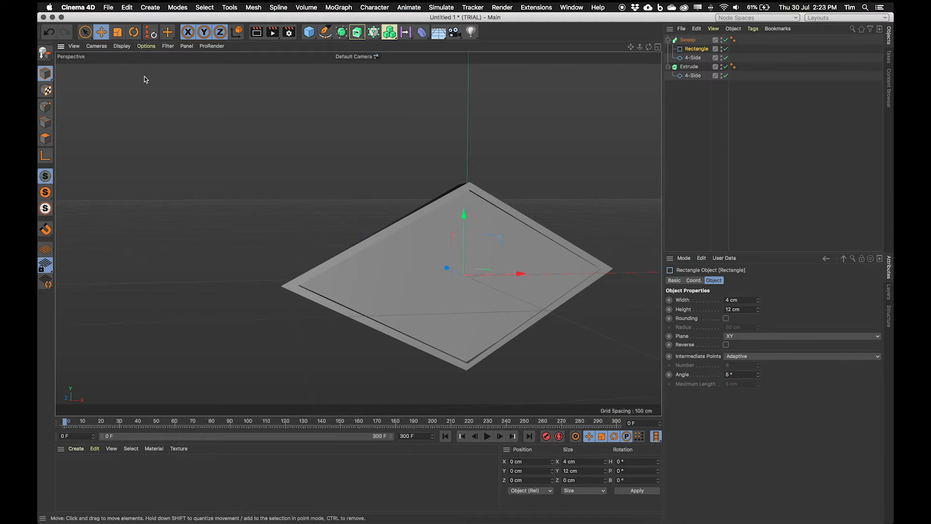
Add a text spline and replace its default text with "+".
{"action": "left_click", "coordinate": [158, 6]}
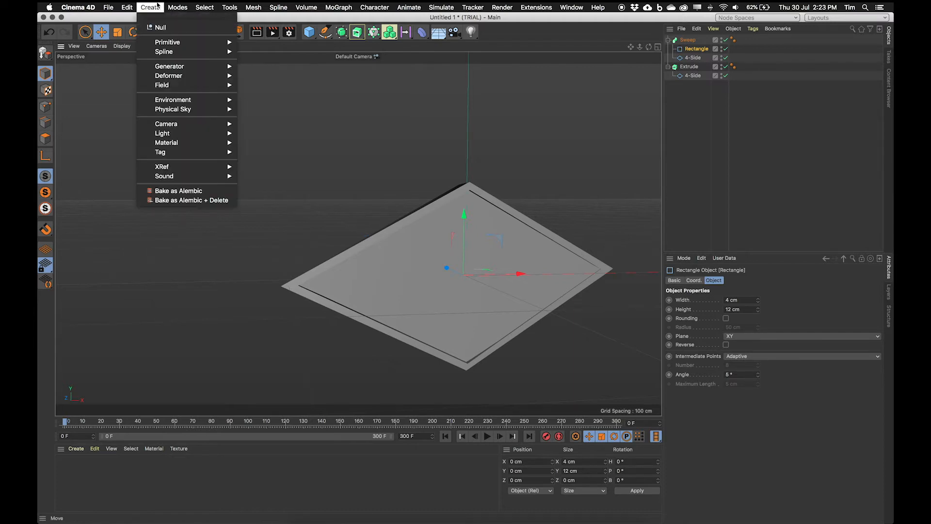
{"action": "mouse_move", "coordinate": [182, 51]}
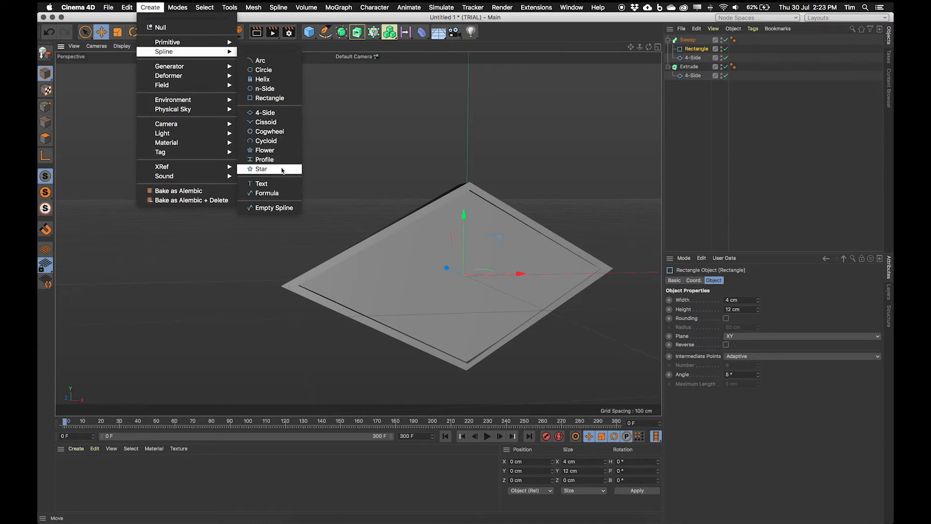
{"action": "left_click", "coordinate": [278, 182]}
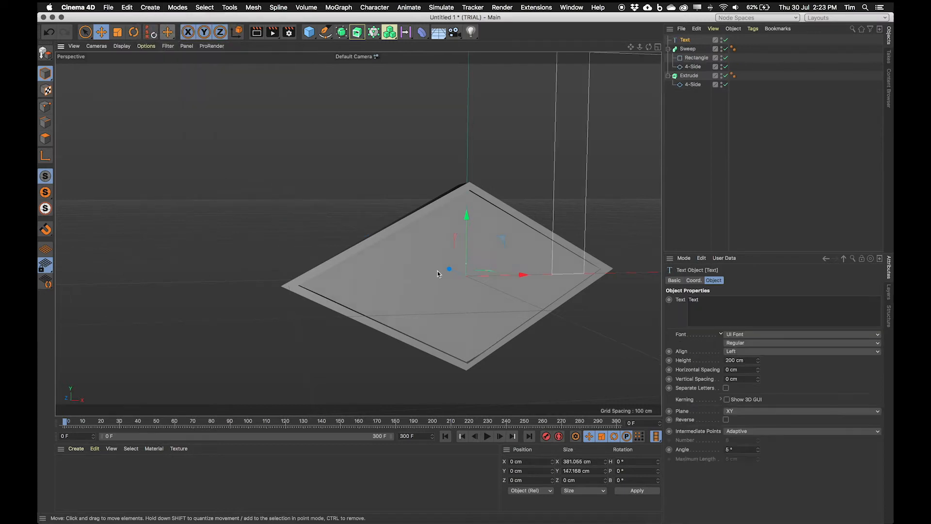
{"action": "scroll", "coordinate": [503, 230], "scroll_direction": "down", "scroll_amount": 5}
{"action": "middle_click_drag", "start_coordinate": [511, 215], "coordinate": [361, 237], "text": "alt"}
{"action": "left_click", "coordinate": [712, 299]}
{"action": "double_click", "coordinate": [713, 299]}
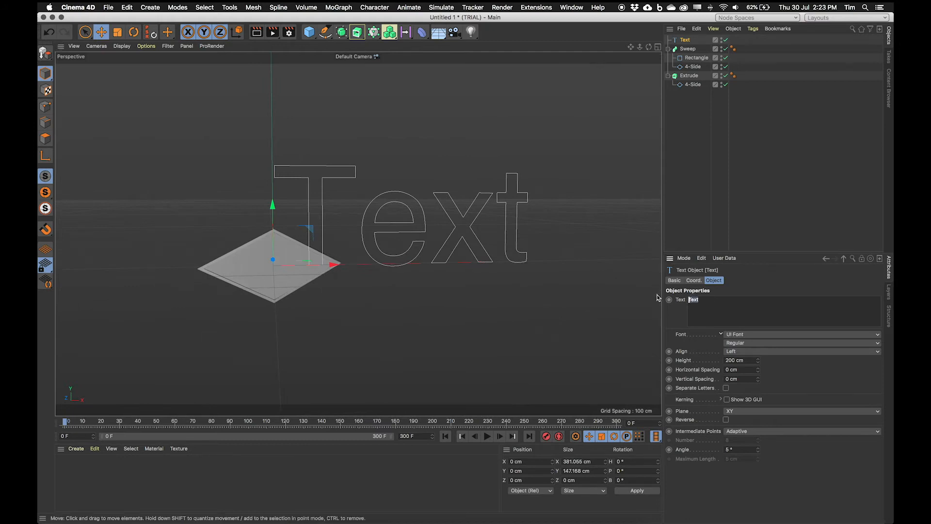
{"action": "key", "text": "Tab"}
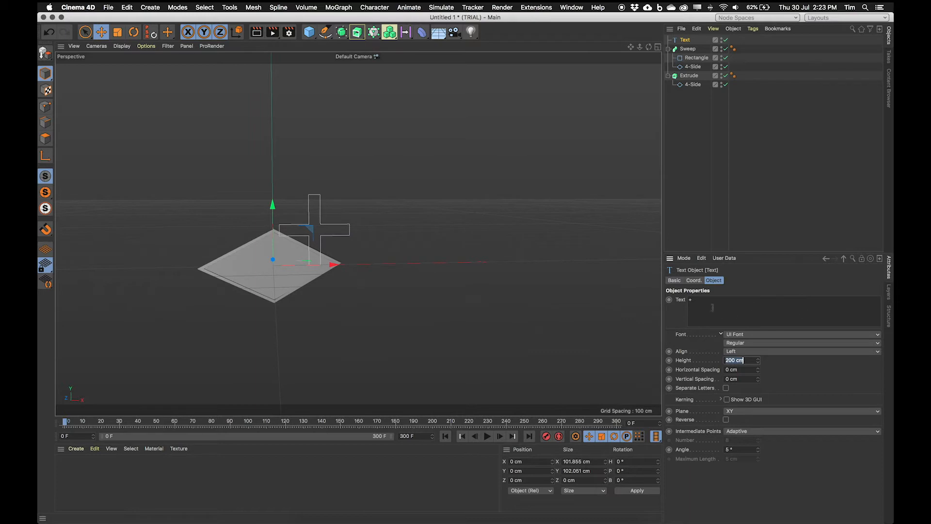
{"action": "left_click", "coordinate": [706, 301]}
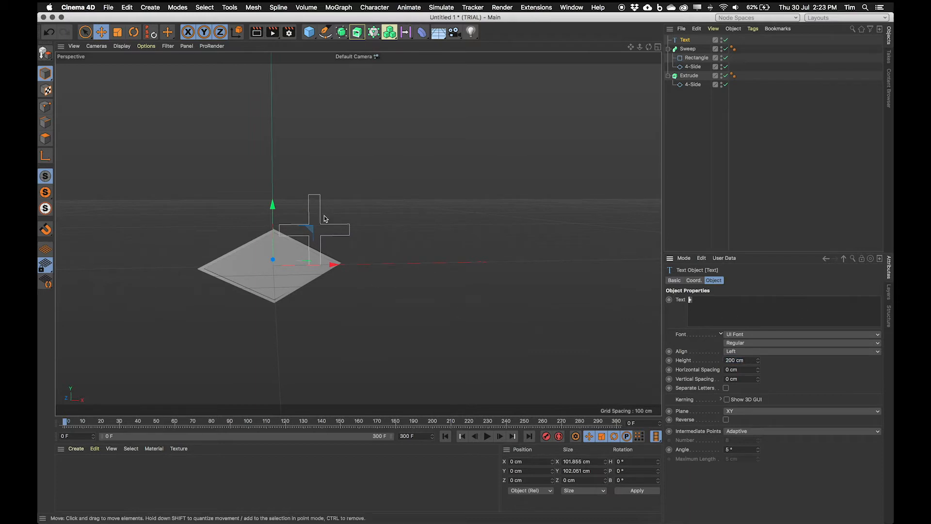
Set the plus text's font to Impact Regular and its height to 29 cm.
{"action": "left_click", "coordinate": [752, 334]}
{"action": "scroll", "coordinate": [785, 206], "scroll_direction": "up", "scroll_amount": 10}
{"action": "scroll", "coordinate": [795, 200], "scroll_direction": "up", "scroll_amount": 13}
{"action": "scroll", "coordinate": [799, 200], "scroll_direction": "up", "scroll_amount": 11}
{"action": "scroll", "coordinate": [798, 203], "scroll_direction": "up", "scroll_amount": 5}
{"action": "left_click", "coordinate": [761, 39]}
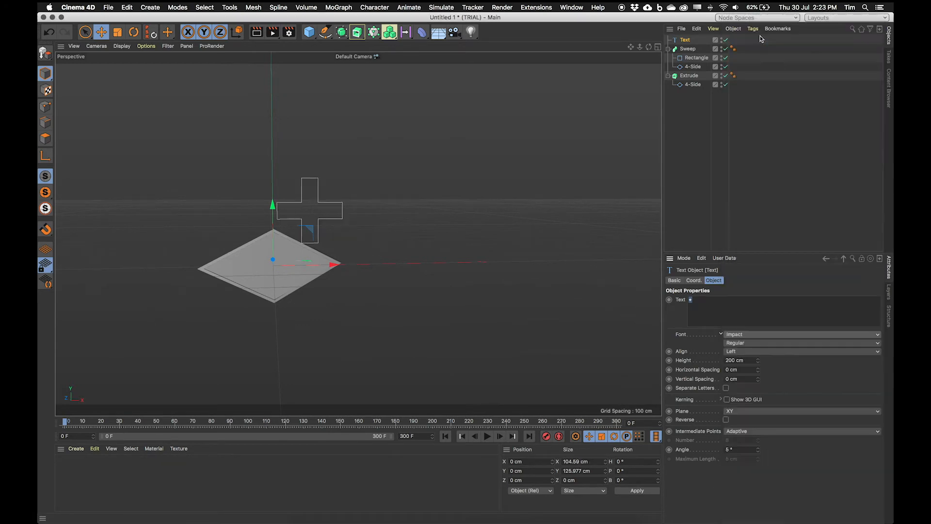
{"action": "left_click", "coordinate": [752, 343]}
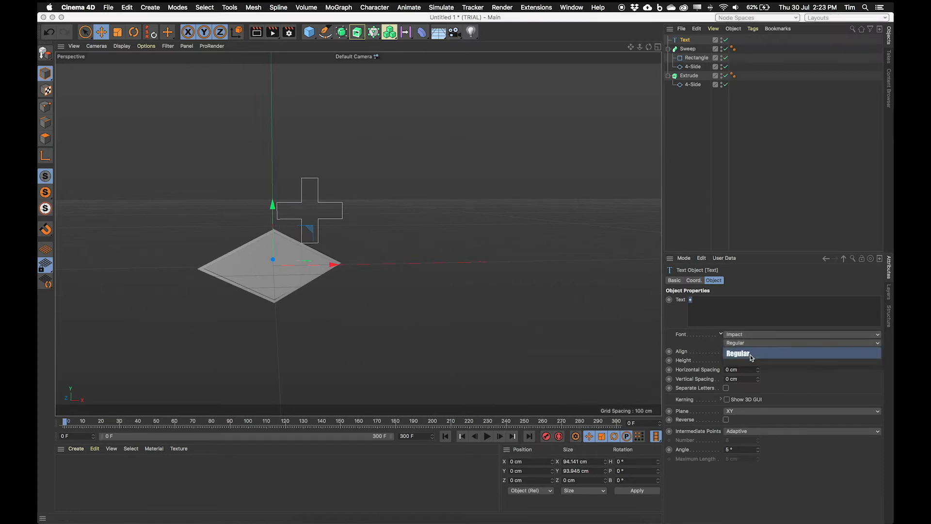
{"action": "left_click", "coordinate": [795, 354]}
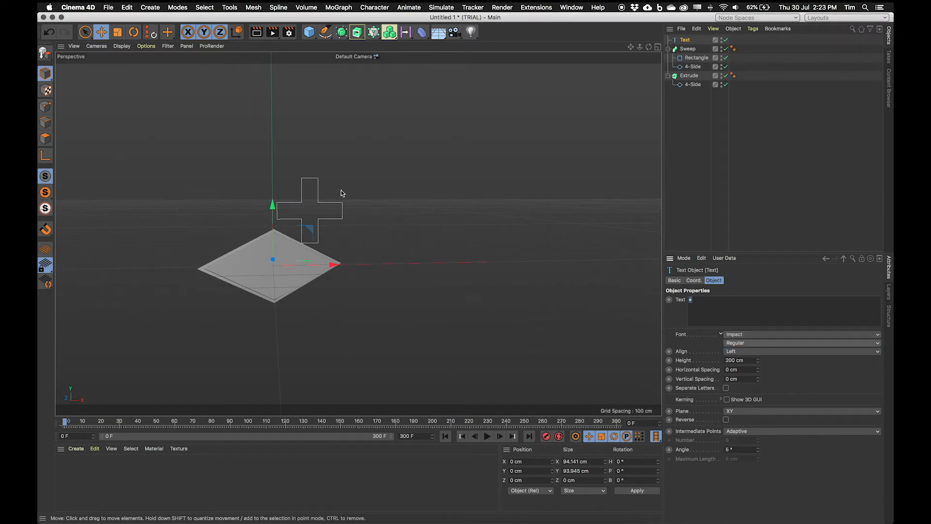
{"action": "right_click_drag", "start_coordinate": [295, 263], "coordinate": [370, 233], "text": "alt"}
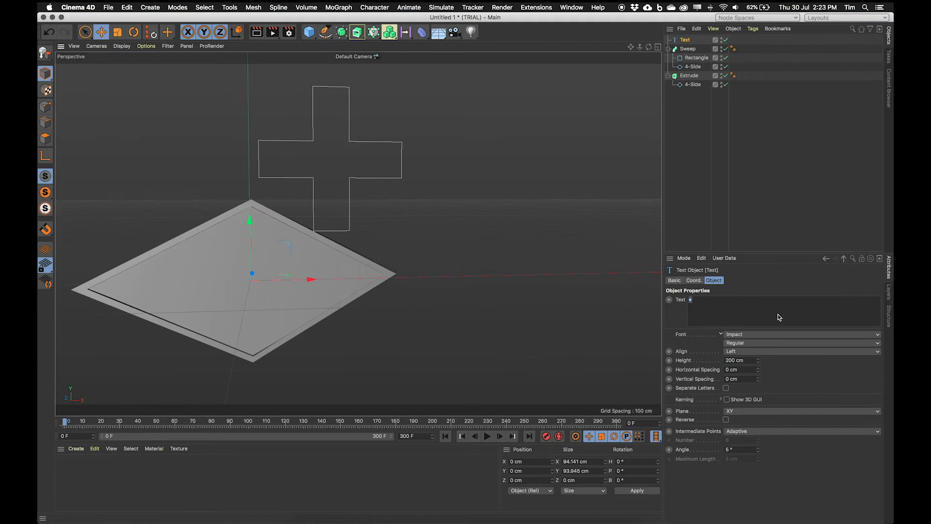
{"action": "left_click_drag", "start_coordinate": [758, 361], "coordinate": [758, 407]}
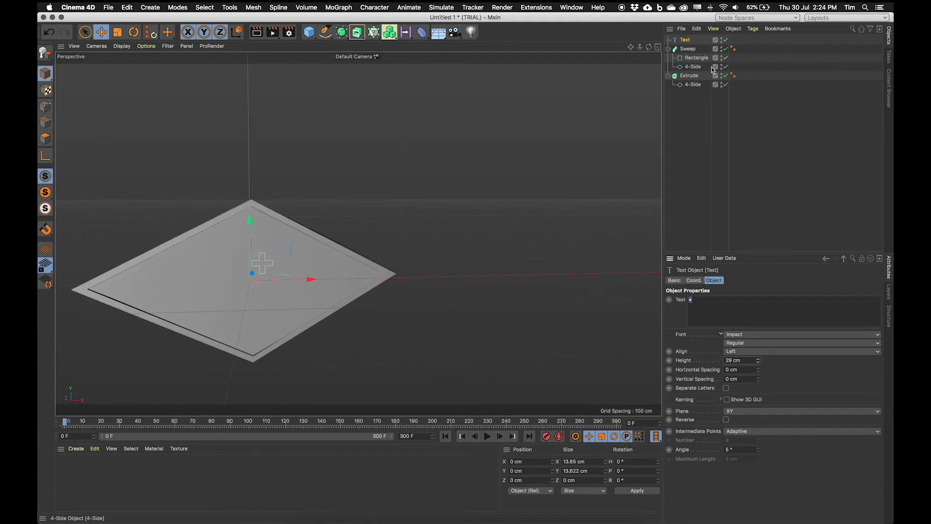
Try the plus text as the sweep's profile by nesting it in the Sweep and taking the rectangle out.
{"action": "mouse_move", "coordinate": [685, 42]}
{"action": "left_mouse_down"}
{"action": "mouse_move", "coordinate": [692, 64]}
{"action": "mouse_move", "coordinate": [694, 53]}
{"action": "left_mouse_up"}
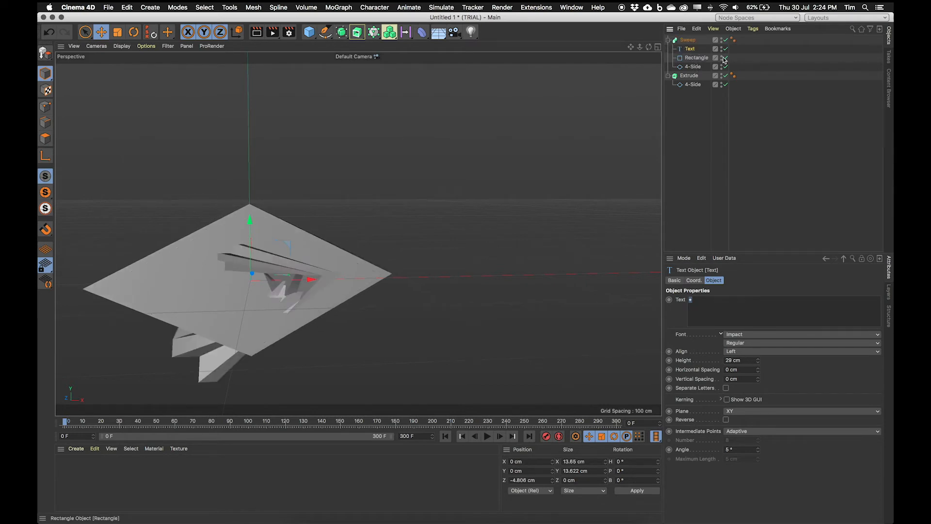
{"action": "left_click_drag", "start_coordinate": [702, 57], "coordinate": [703, 138]}
{"action": "left_click_drag", "start_coordinate": [306, 299], "coordinate": [330, 266], "text": "alt"}
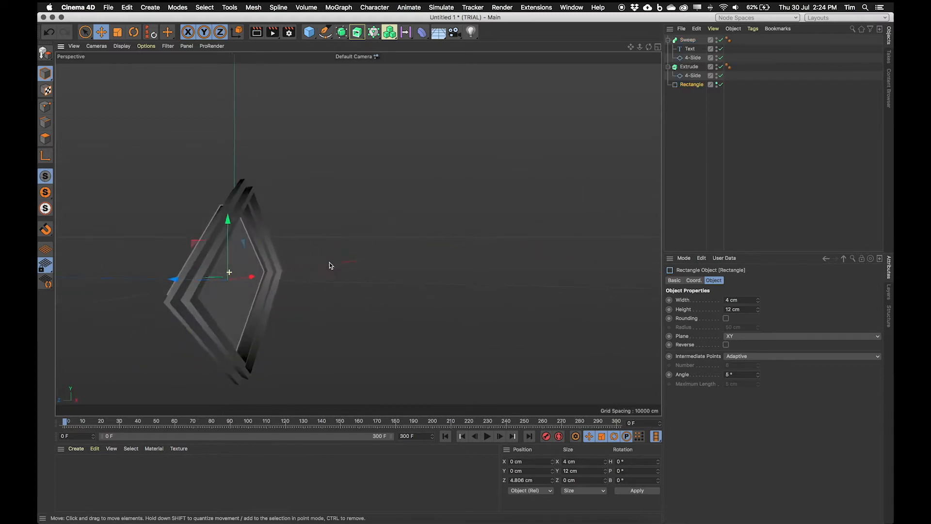
{"action": "scroll", "coordinate": [270, 254], "scroll_direction": "up", "scroll_amount": 4}
{"action": "mouse_move", "coordinate": [269, 251]}
{"action": "left_mouse_down", "text": "alt"}
{"action": "mouse_move", "coordinate": [221, 224]}
{"action": "mouse_move", "coordinate": [259, 201]}
{"action": "mouse_move", "coordinate": [284, 213]}
{"action": "mouse_move", "coordinate": [304, 185]}
{"action": "mouse_move", "coordinate": [195, 196]}
{"action": "mouse_move", "coordinate": [175, 208]}
{"action": "mouse_move", "coordinate": [198, 219]}
{"action": "mouse_move", "coordinate": [295, 212]}
{"action": "mouse_move", "coordinate": [293, 162]}
{"action": "mouse_move", "coordinate": [185, 227]}
{"action": "left_mouse_up", "text": "alt"}
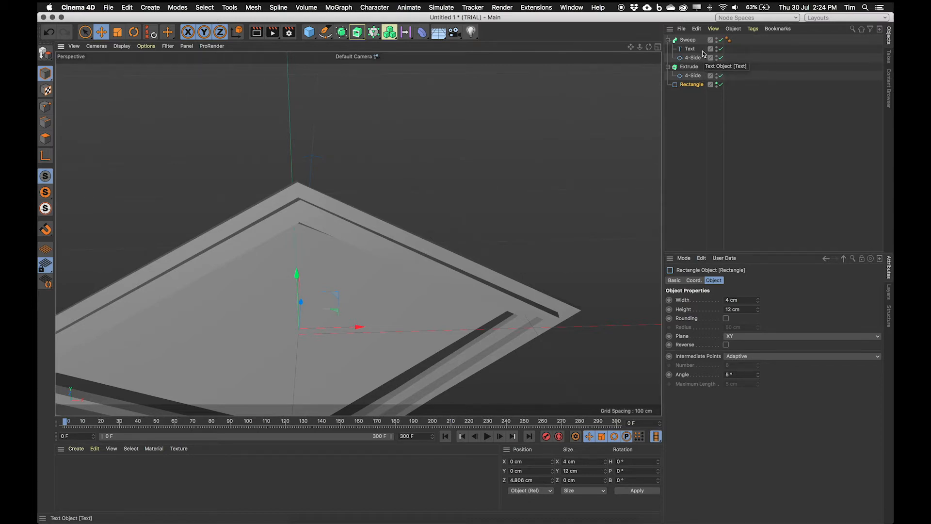
Undo the sweep profile swap and delete the plus text spline.
{"action": "key", "text": "super+z"}
{"action": "key", "text": "super+z"}
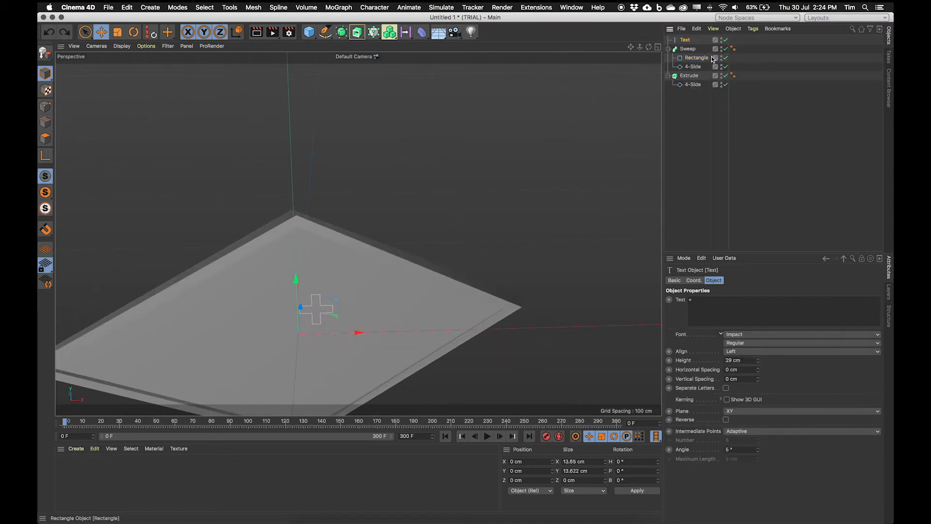
{"action": "key", "text": "Delete"}
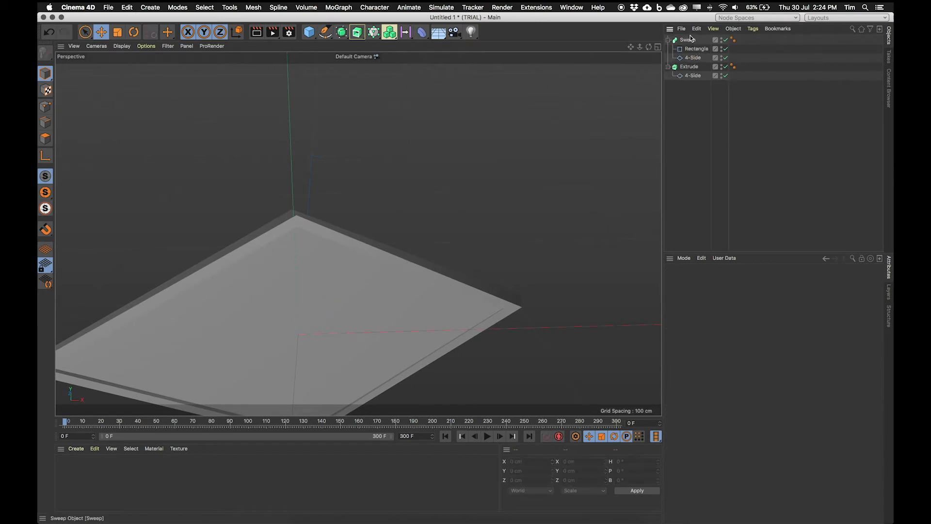
Check the sign's lettering in the Las Vegas Sign.jpg reference and return to the Cinema 4D scene.
{"action": "left_click_drag", "start_coordinate": [290, 298], "coordinate": [323, 263], "text": "alt"}
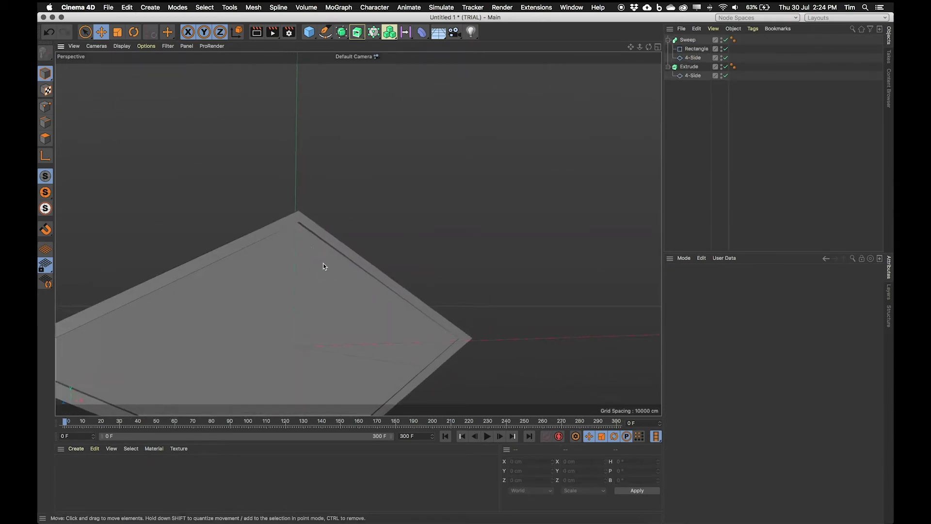
{"action": "middle_click_drag", "start_coordinate": [324, 272], "coordinate": [390, 203], "text": "alt"}
{"action": "mouse_move", "coordinate": [414, 248]}
{"action": "left_mouse_down", "text": "alt"}
{"action": "mouse_move", "coordinate": [453, 253]}
{"action": "mouse_move", "coordinate": [362, 274]}
{"action": "mouse_move", "coordinate": [373, 270]}
{"action": "left_mouse_up", "text": "alt"}
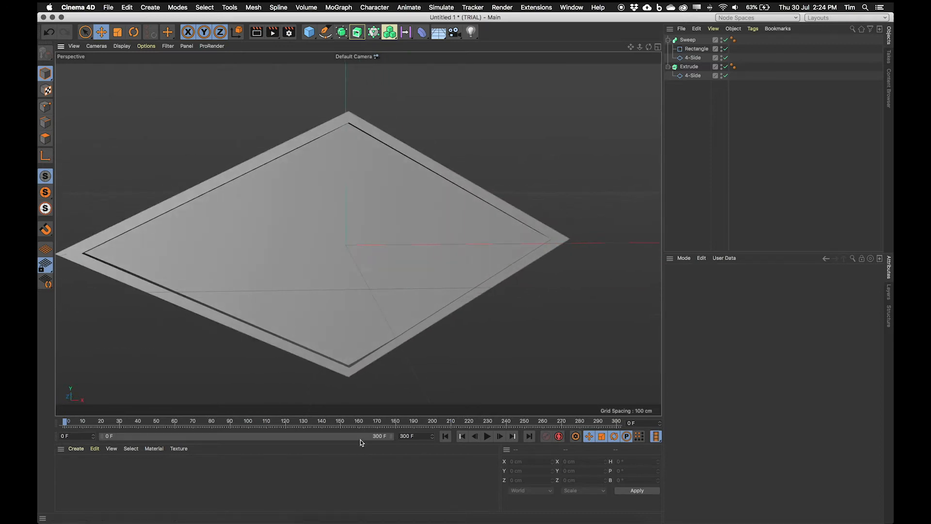
{"action": "left_click", "coordinate": [301, 522]}
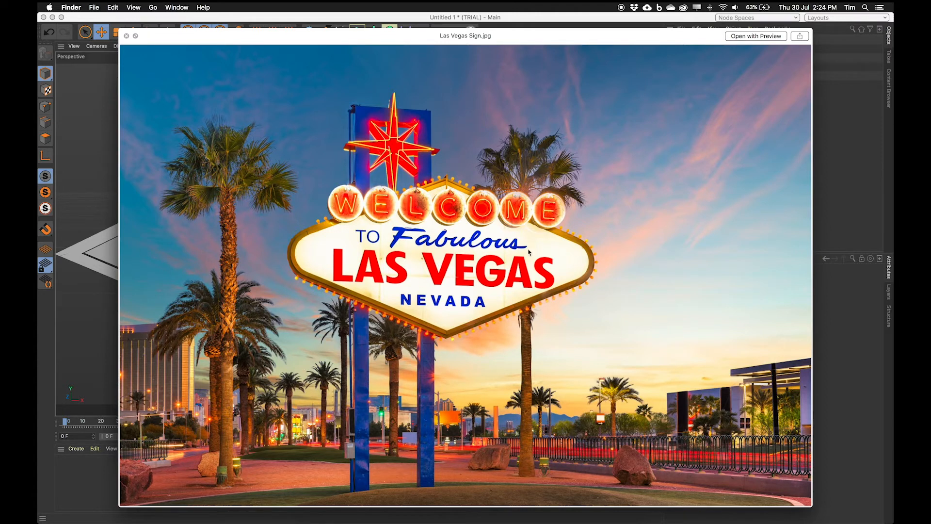
{"action": "left_click", "coordinate": [93, 470]}
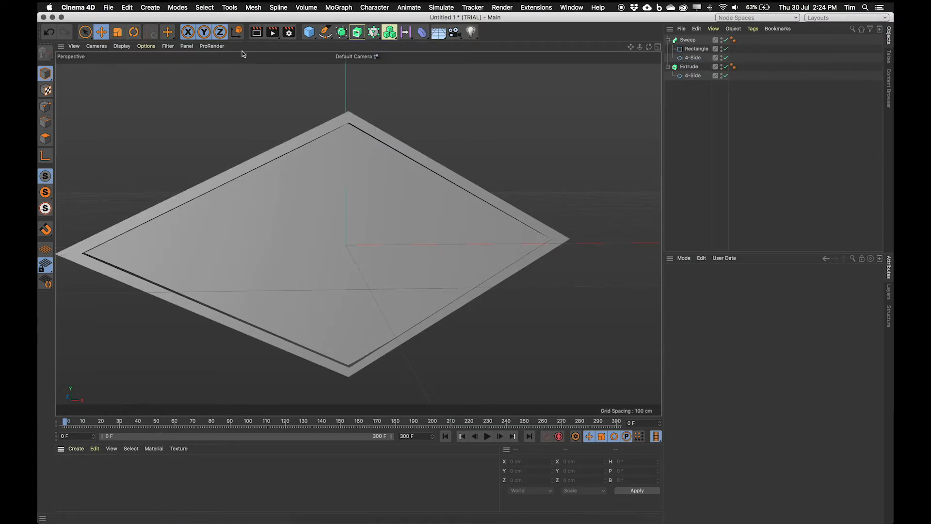
Add a text spline reading "TO".
{"action": "left_click", "coordinate": [177, 8]}
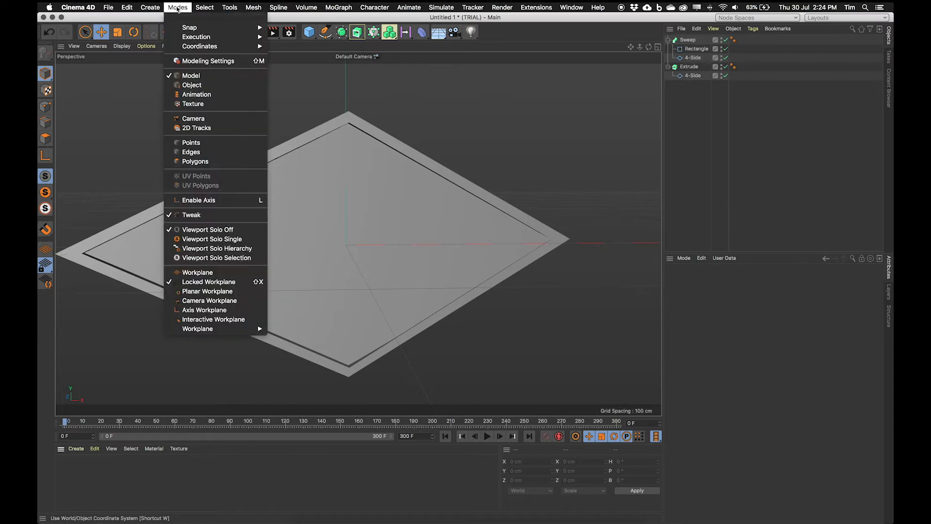
{"action": "mouse_move", "coordinate": [150, 7]}
{"action": "mouse_move", "coordinate": [204, 52]}
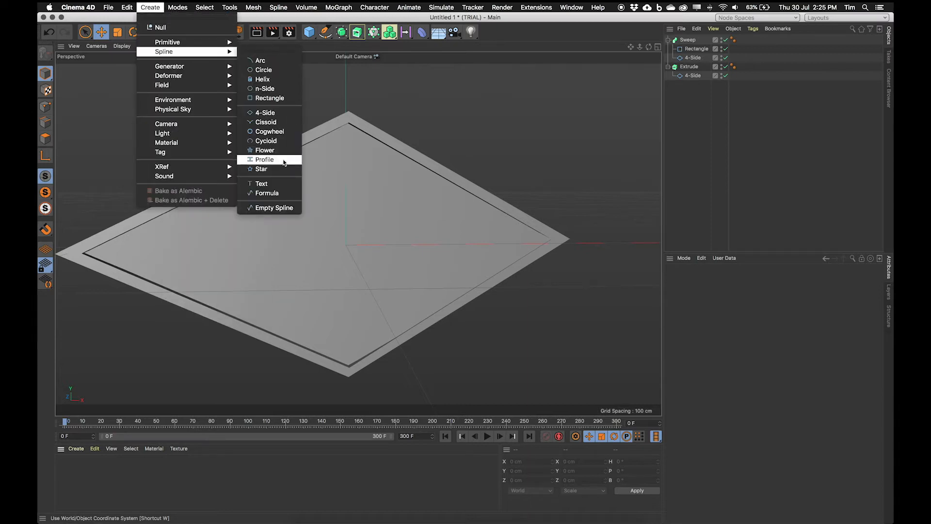
{"action": "left_click", "coordinate": [272, 183]}
{"action": "left_click_drag", "start_coordinate": [711, 306], "coordinate": [677, 298]}
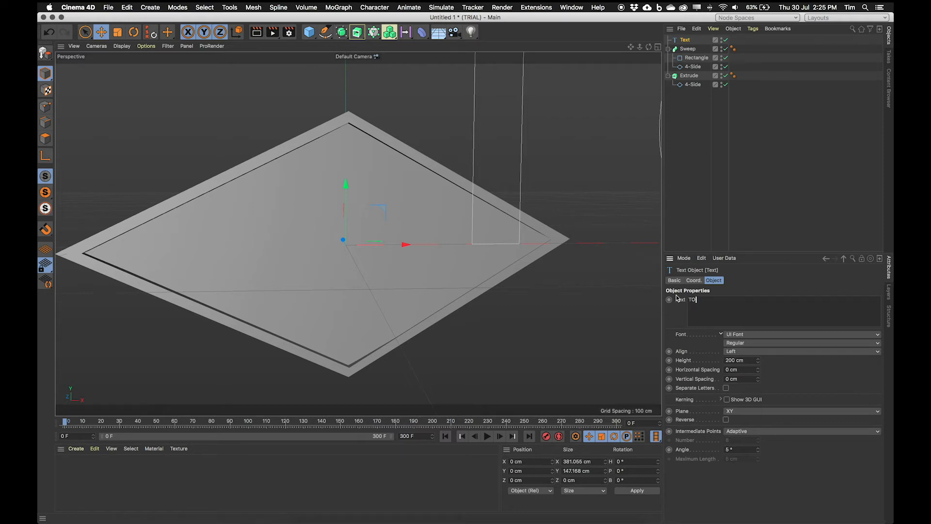
{"action": "double_click", "coordinate": [738, 360]}
{"action": "right_click_drag", "start_coordinate": [474, 222], "coordinate": [443, 188], "text": "alt"}
{"action": "middle_click_drag", "start_coordinate": [552, 169], "coordinate": [473, 249], "text": "alt"}
{"action": "right_click_drag", "start_coordinate": [473, 251], "coordinate": [430, 146], "text": "alt"}
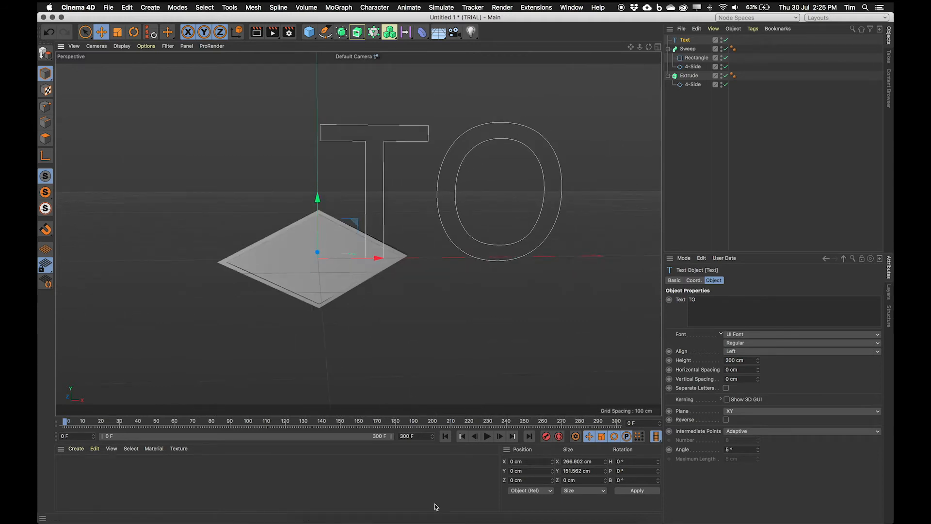
Check the word TO in the reference photo, then set the text spline's alignment to Middle and height to 22 cm.
{"action": "left_click", "coordinate": [301, 521]}
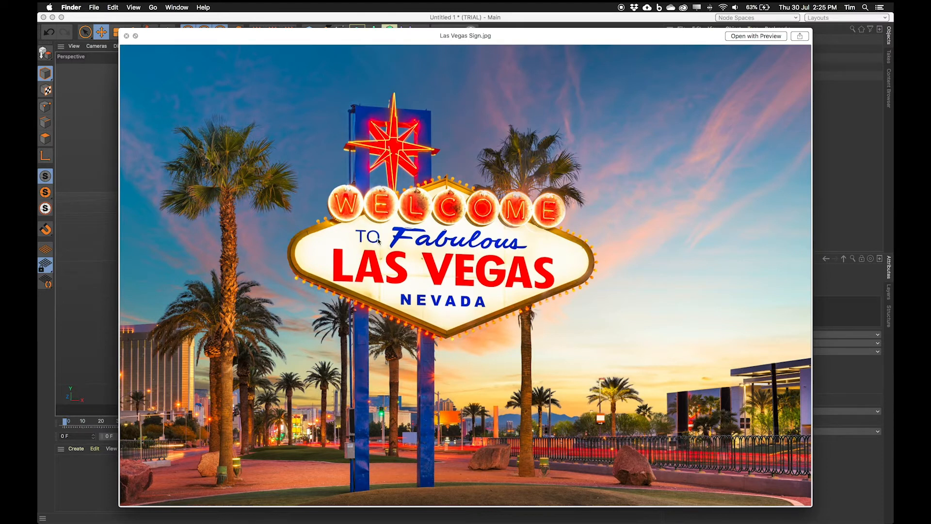
{"action": "left_click", "coordinate": [39, 337]}
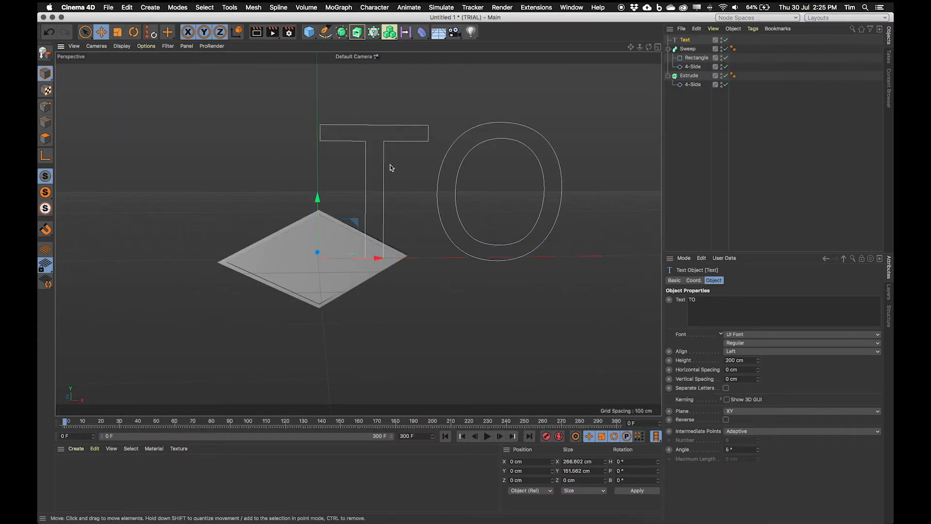
{"action": "left_click", "coordinate": [753, 344]}
{"action": "left_click", "coordinate": [719, 346]}
{"action": "left_click", "coordinate": [749, 352]}
{"action": "left_click", "coordinate": [752, 366]}
{"action": "left_click_drag", "start_coordinate": [755, 363], "coordinate": [755, 397]}
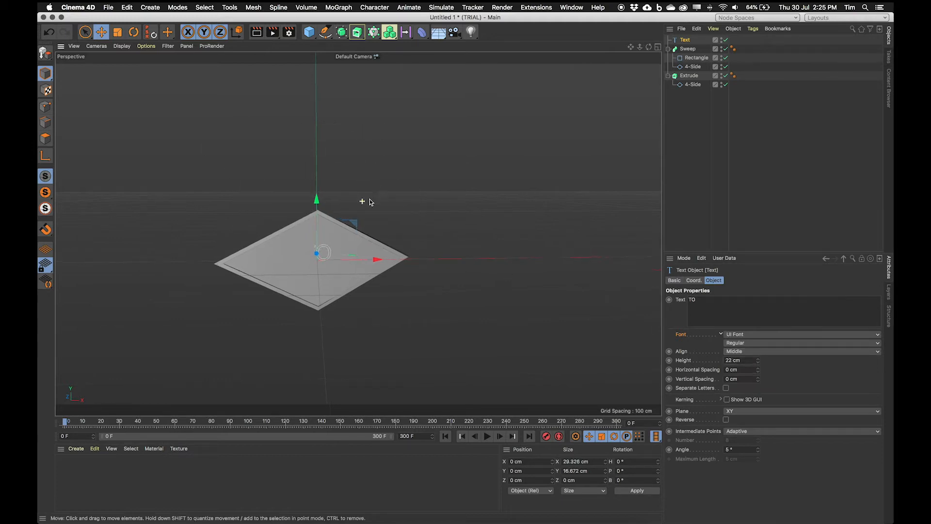
Move the TO text along Z to about -5.5 cm, in front of the diamond panel.
{"action": "scroll", "coordinate": [370, 201], "scroll_direction": "up", "scroll_amount": 10}
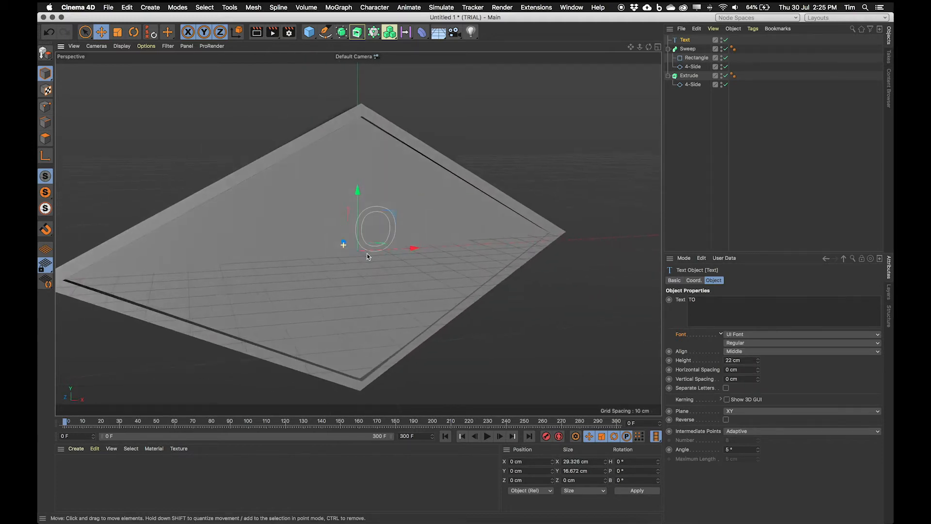
{"action": "left_click_drag", "start_coordinate": [367, 257], "coordinate": [339, 326], "text": "alt"}
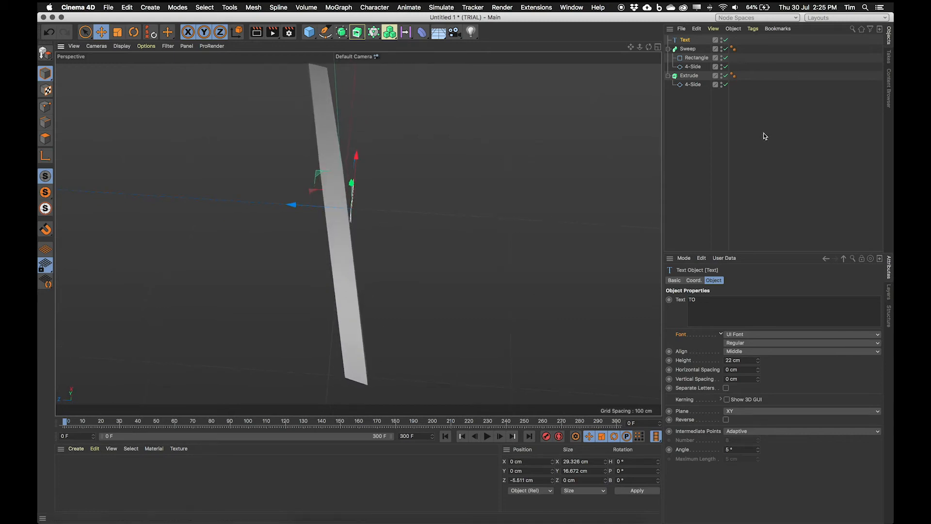
Set the heading rotation to 0° on both 4-Side splines, under the Extrude and under the Sweep.
{"action": "left_click", "coordinate": [695, 84]}
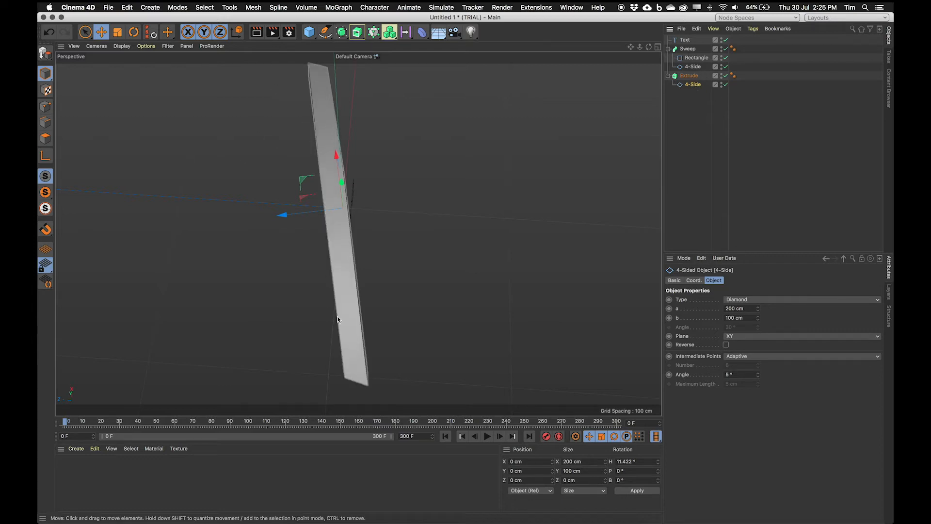
{"action": "left_click", "coordinate": [693, 282]}
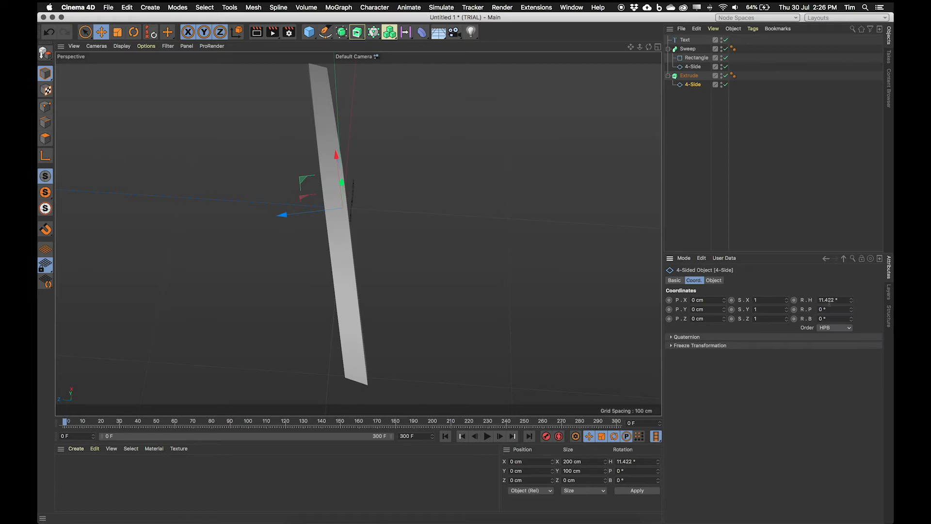
{"action": "double_click", "coordinate": [835, 301]}
{"action": "type", "text": "0"}
{"action": "key", "text": "Return"}
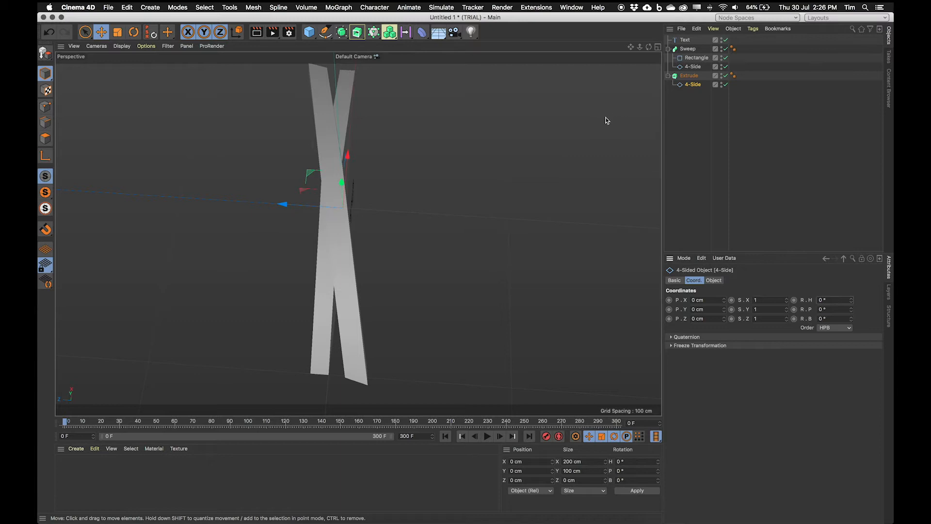
{"action": "left_click", "coordinate": [692, 67]}
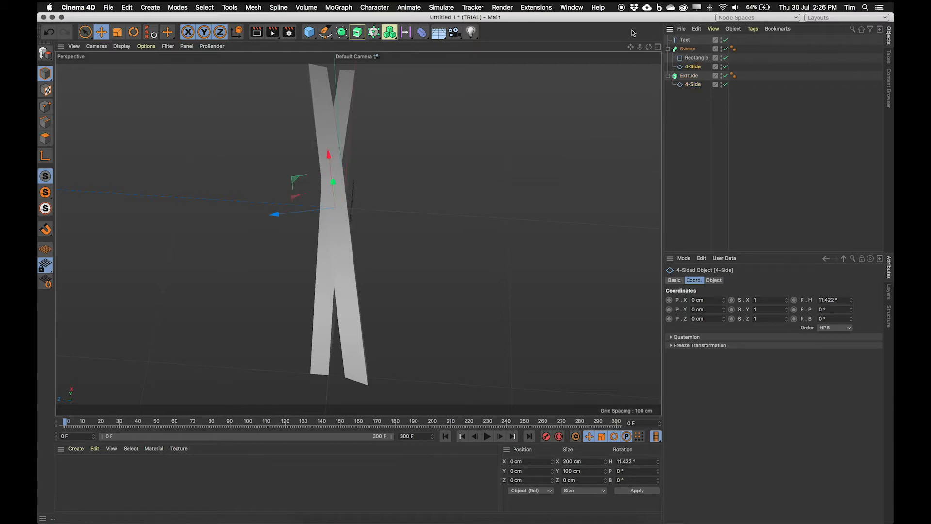
{"action": "double_click", "coordinate": [835, 300]}
{"action": "key", "text": "Return"}
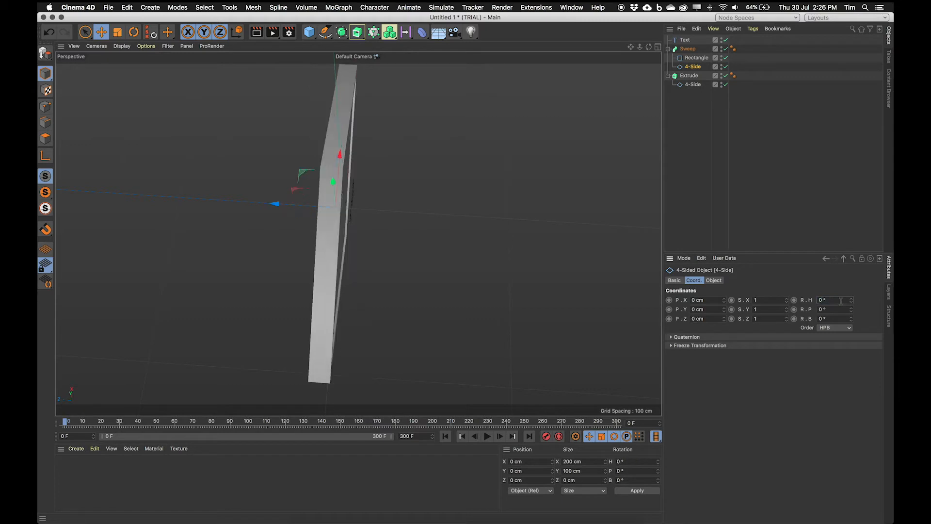
Move the TO text to about X -35.5 cm and Y 12.2 cm on the diamond panel.
{"action": "left_click_drag", "start_coordinate": [380, 260], "coordinate": [295, 176], "text": "alt"}
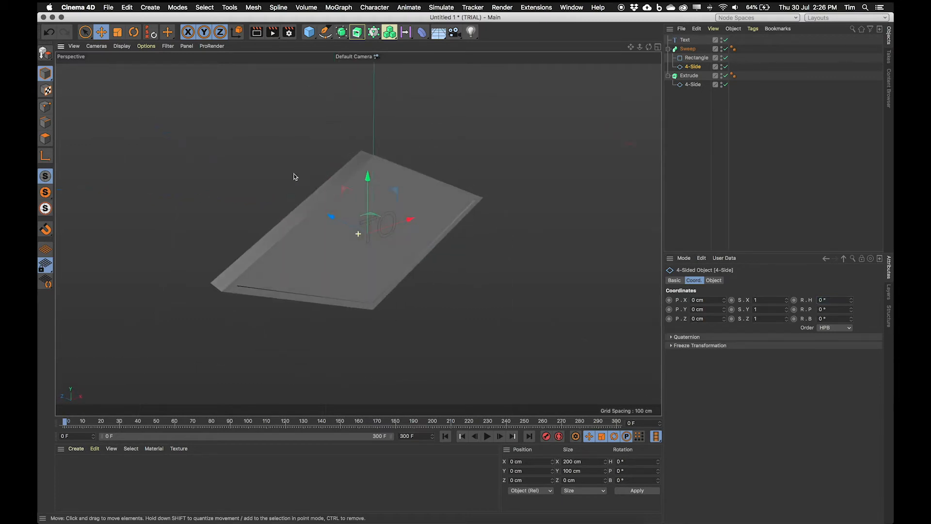
{"action": "right_click_drag", "start_coordinate": [326, 306], "coordinate": [357, 293], "text": "alt"}
{"action": "left_click_drag", "start_coordinate": [415, 232], "coordinate": [400, 228], "text": "alt"}
{"action": "right_click_drag", "start_coordinate": [399, 229], "coordinate": [418, 219], "text": "alt"}
{"action": "left_click_drag", "start_coordinate": [417, 219], "coordinate": [372, 254], "text": "alt"}
{"action": "left_click", "coordinate": [685, 40]}
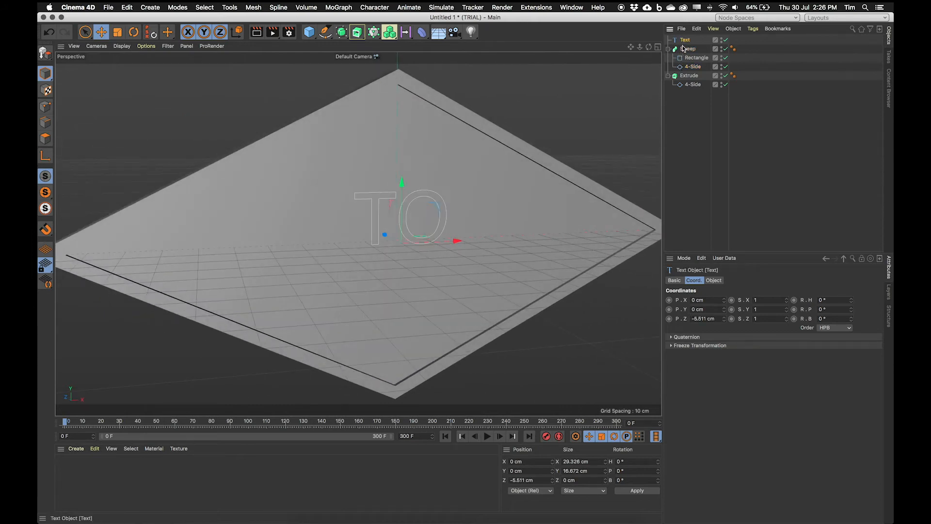
{"action": "left_click_drag", "start_coordinate": [447, 236], "coordinate": [343, 236]}
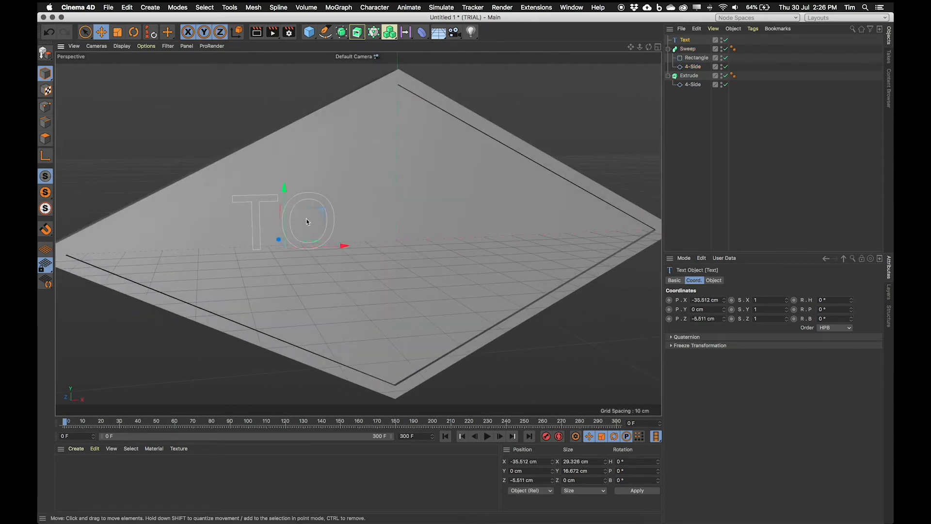
{"action": "left_click_drag", "start_coordinate": [290, 190], "coordinate": [721, 170]}
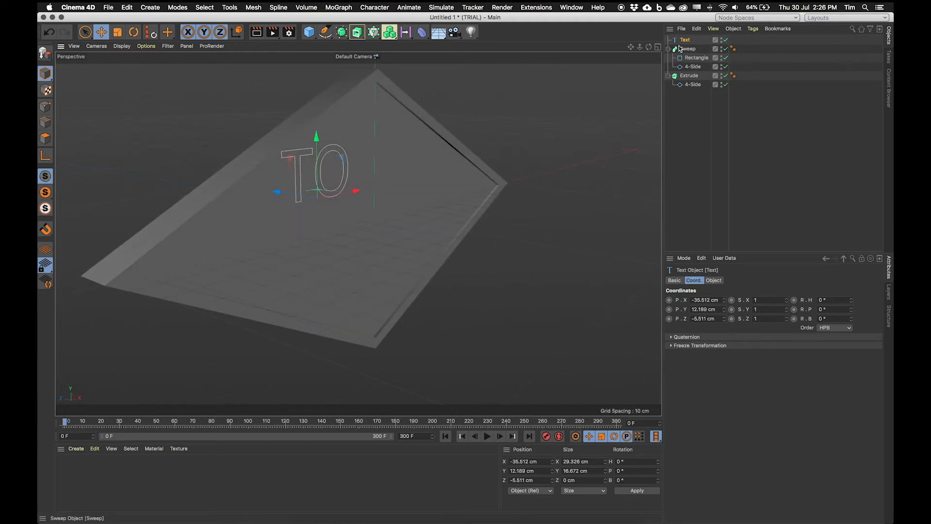
Set the TO text's height to 14 cm and move it along X to about -50.8 cm.
{"action": "left_click", "coordinate": [713, 281]}
{"action": "left_click_drag", "start_coordinate": [763, 378], "coordinate": [764, 388]}
{"action": "left_click_drag", "start_coordinate": [474, 264], "coordinate": [358, 234], "text": "alt"}
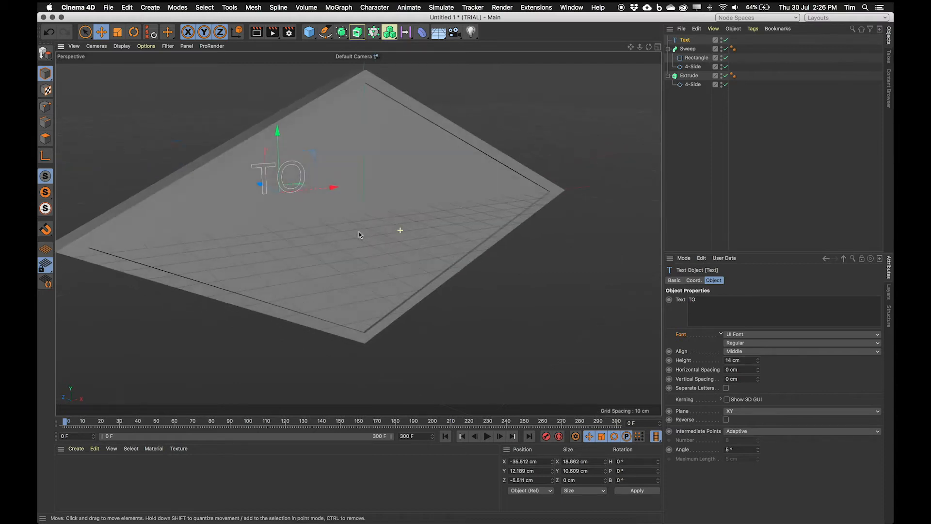
{"action": "left_click_drag", "start_coordinate": [327, 190], "coordinate": [287, 191]}
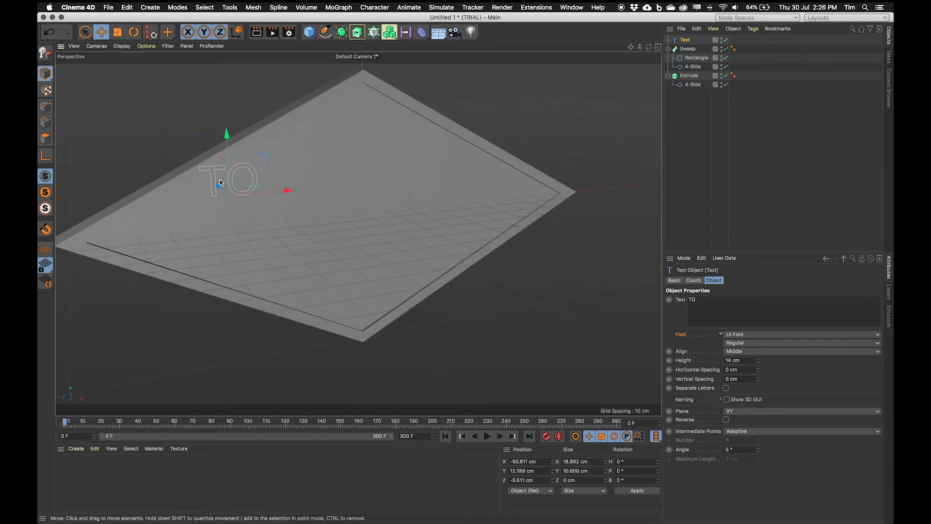
Check the lettering in the Las Vegas Sign.jpg reference, then add a text spline reading "Fabulous" in Cinema 4D.
{"action": "left_click", "coordinate": [300, 523]}
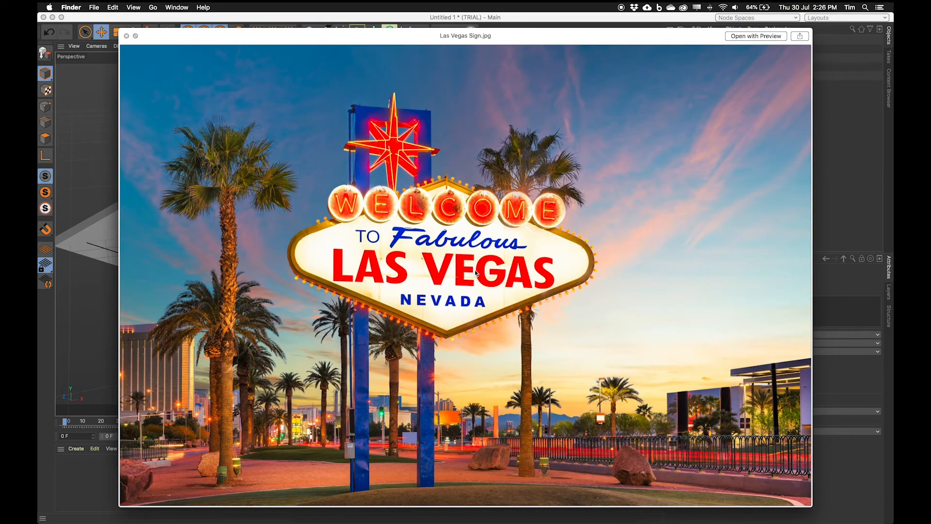
{"action": "left_click", "coordinate": [87, 470]}
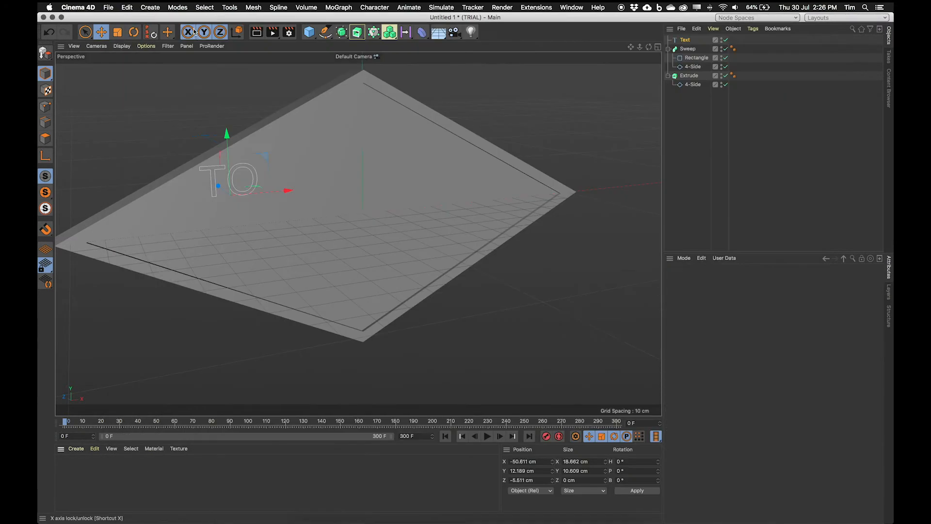
{"action": "left_click", "coordinate": [150, 8]}
{"action": "mouse_move", "coordinate": [168, 52]}
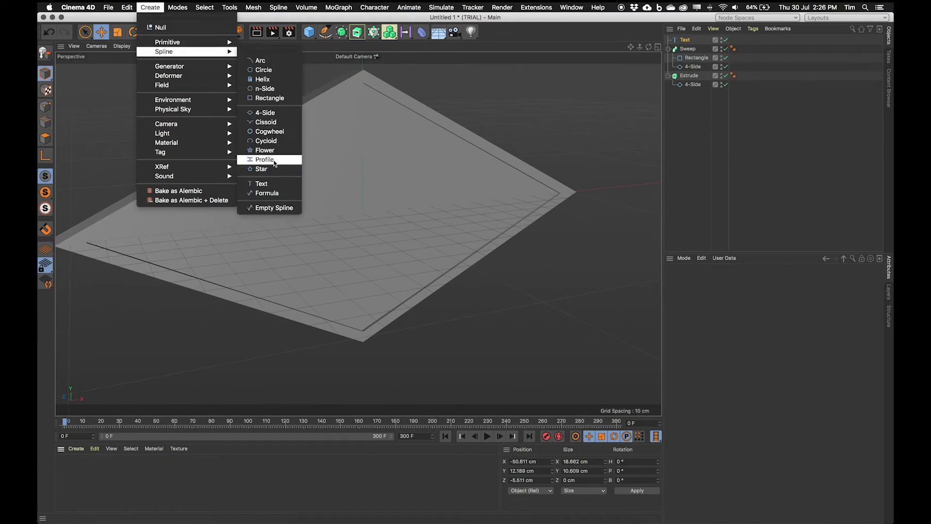
{"action": "left_click", "coordinate": [262, 183]}
{"action": "double_click", "coordinate": [691, 300]}
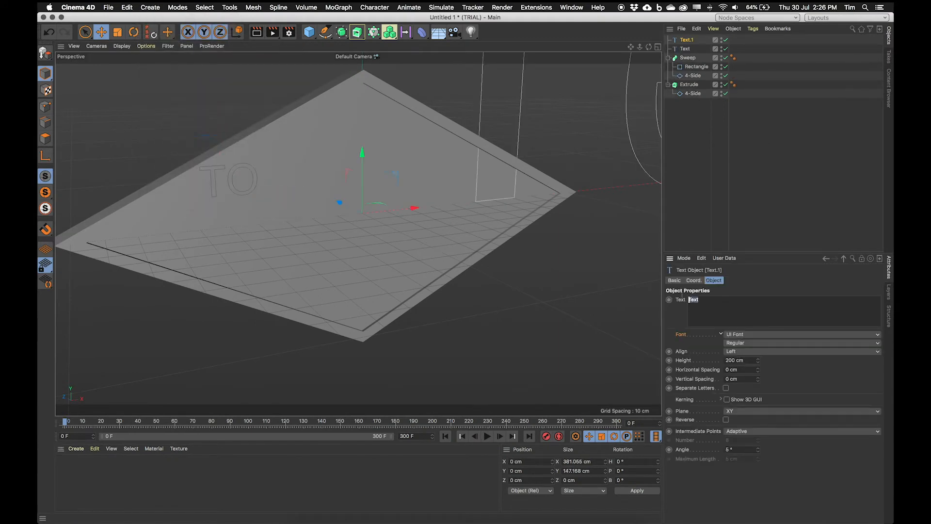
Set the Fabulous text's alignment to Middle and its height to 15 cm.
{"action": "left_click", "coordinate": [728, 351]}
{"action": "left_click", "coordinate": [734, 361]}
{"action": "scroll", "coordinate": [588, 260], "scroll_direction": "down", "scroll_amount": 10}
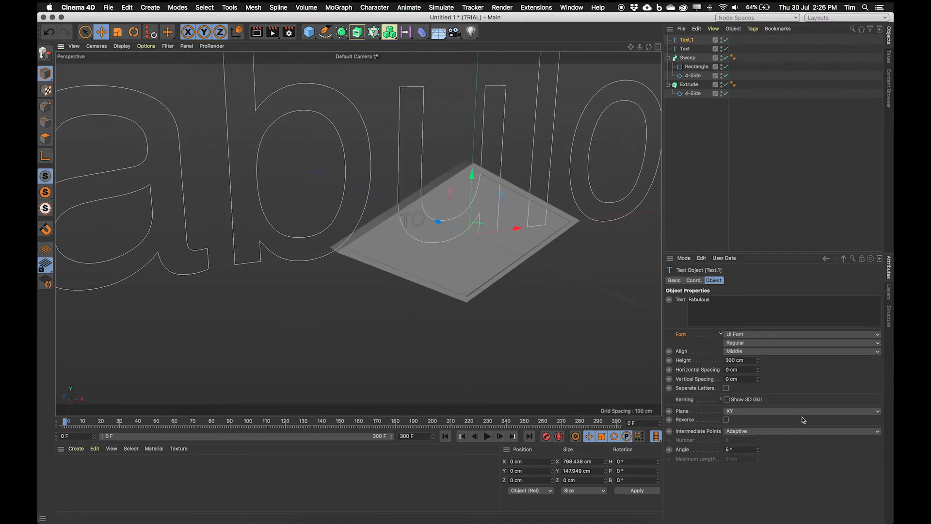
{"action": "mouse_move", "coordinate": [758, 362]}
{"action": "left_mouse_down"}
{"action": "mouse_move", "coordinate": [758, 393]}
{"action": "mouse_move", "coordinate": [758, 361]}
{"action": "left_mouse_up"}
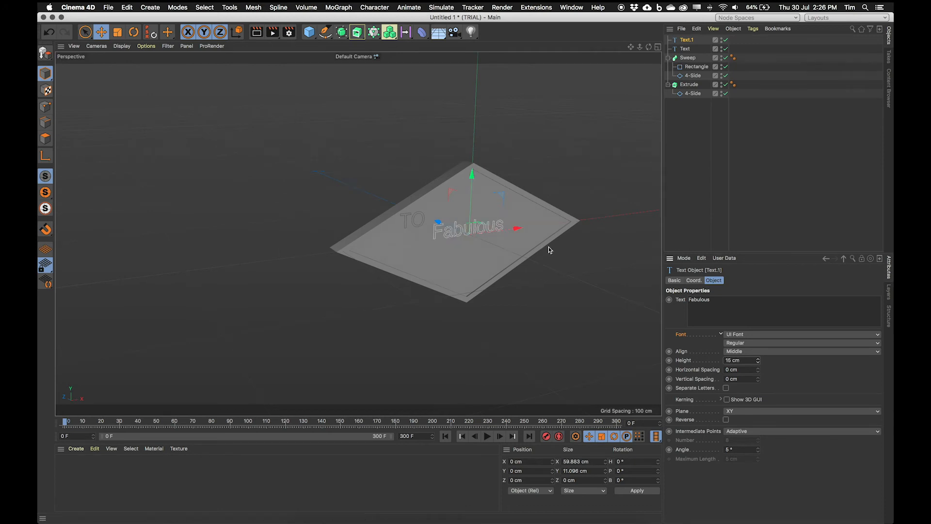
Try the Snell Roundhand font on the Fabulous text and inspect its letterforms up close.
{"action": "left_click", "coordinate": [748, 335]}
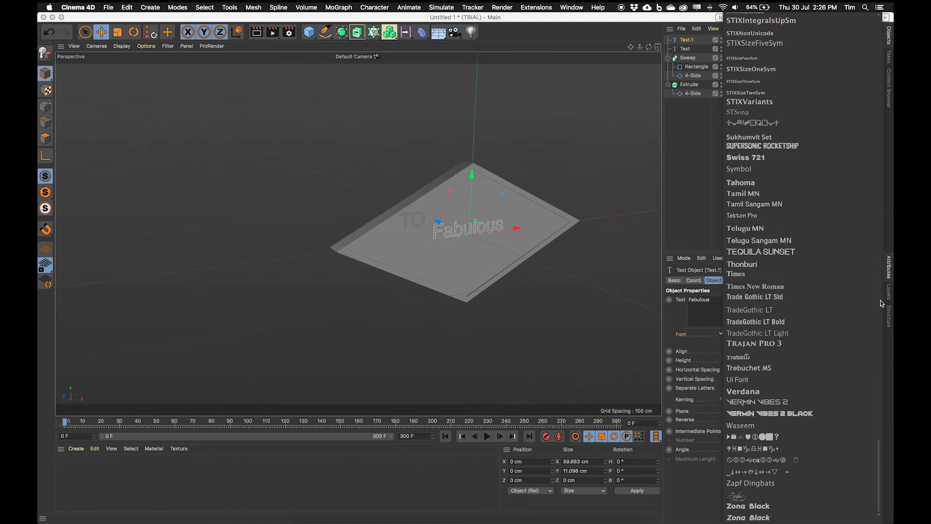
{"action": "scroll", "coordinate": [857, 311], "scroll_direction": "up", "scroll_amount": 5}
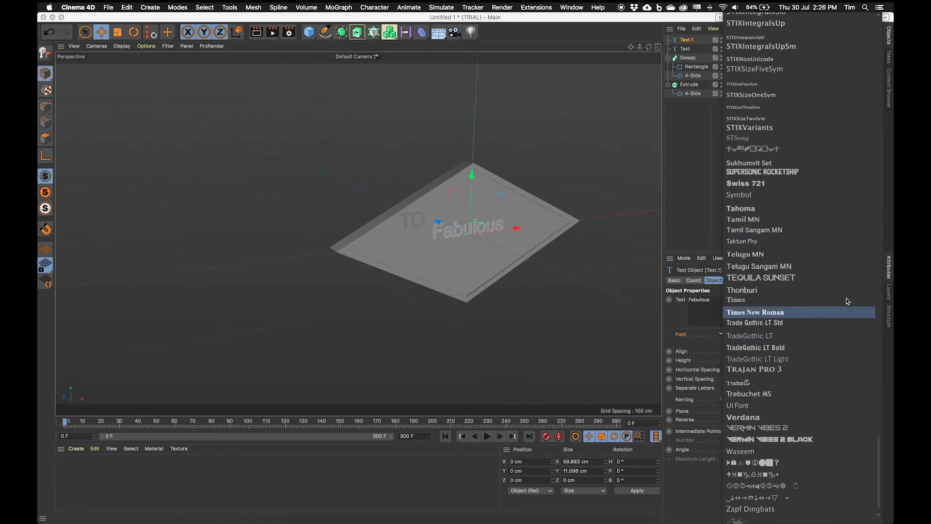
{"action": "scroll", "coordinate": [847, 300], "scroll_direction": "up", "scroll_amount": 5}
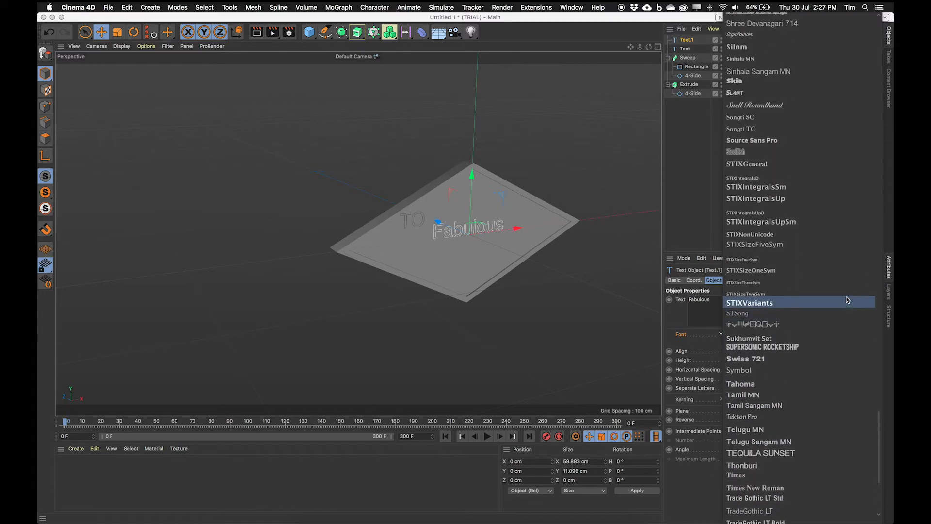
{"action": "left_click", "coordinate": [770, 145]}
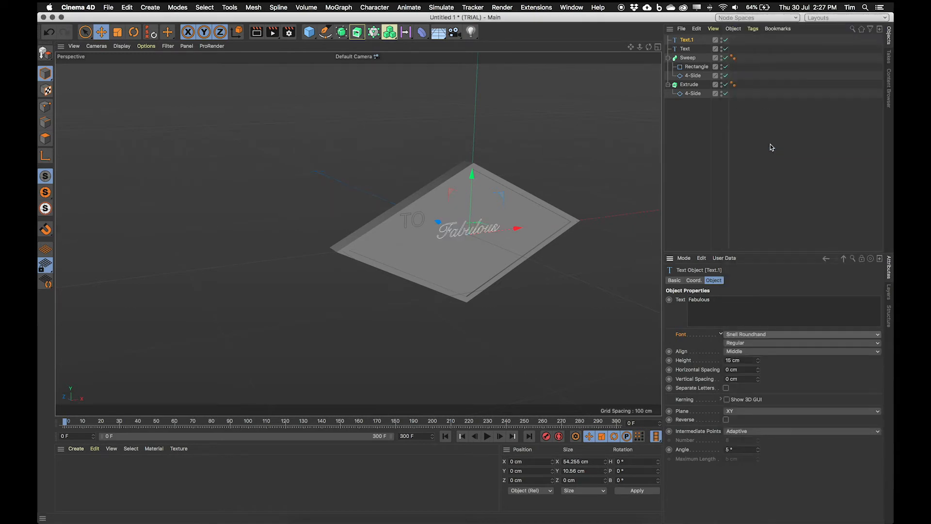
{"action": "scroll", "coordinate": [473, 240], "scroll_direction": "up", "scroll_amount": 10}
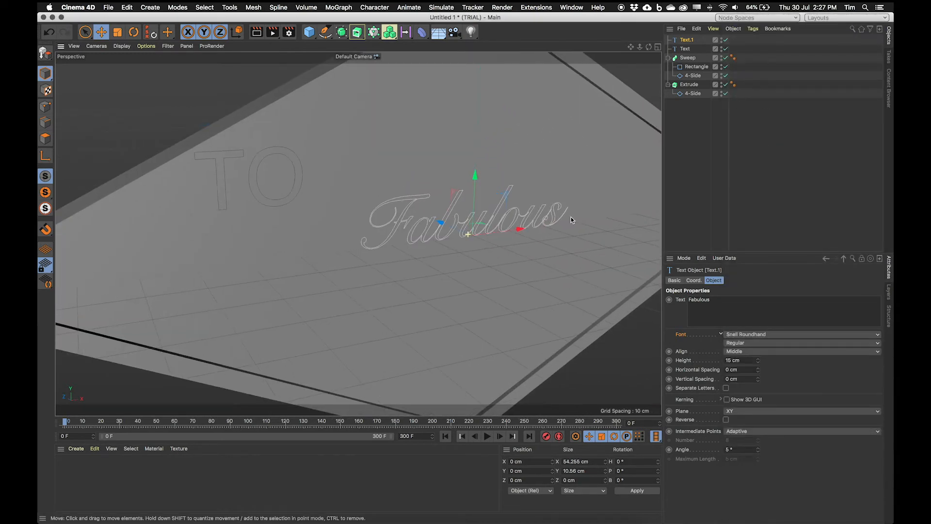
{"action": "left_click_drag", "start_coordinate": [537, 215], "coordinate": [525, 228], "text": "alt"}
{"action": "scroll", "coordinate": [526, 227], "scroll_direction": "up", "scroll_amount": 3}
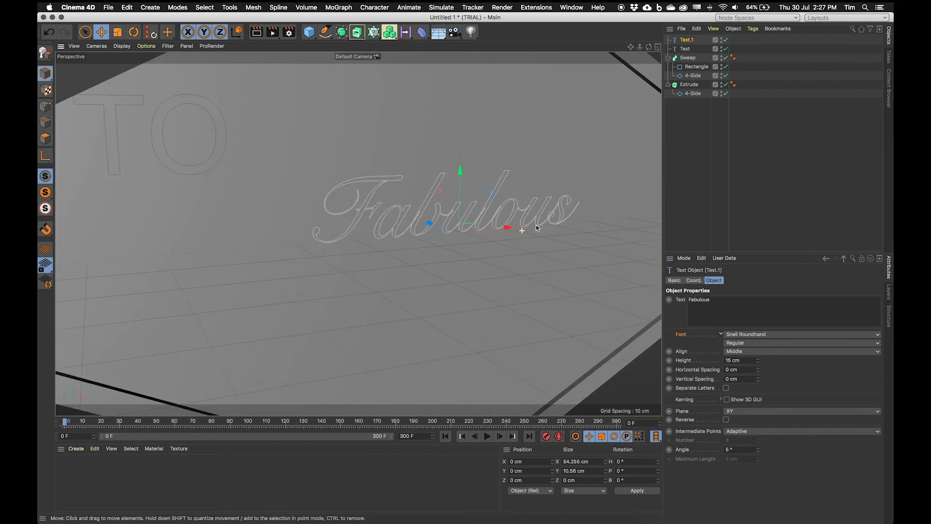
Try the SignPainter font on the Fabulous text and compare it with the Las Vegas sign reference photo.
{"action": "left_click", "coordinate": [780, 335]}
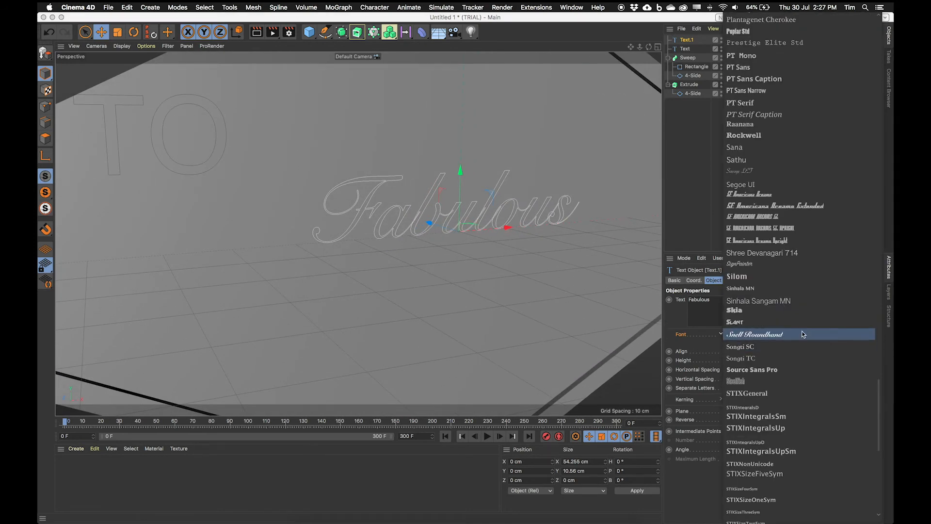
{"action": "scroll", "coordinate": [805, 325], "scroll_direction": "up", "scroll_amount": 1}
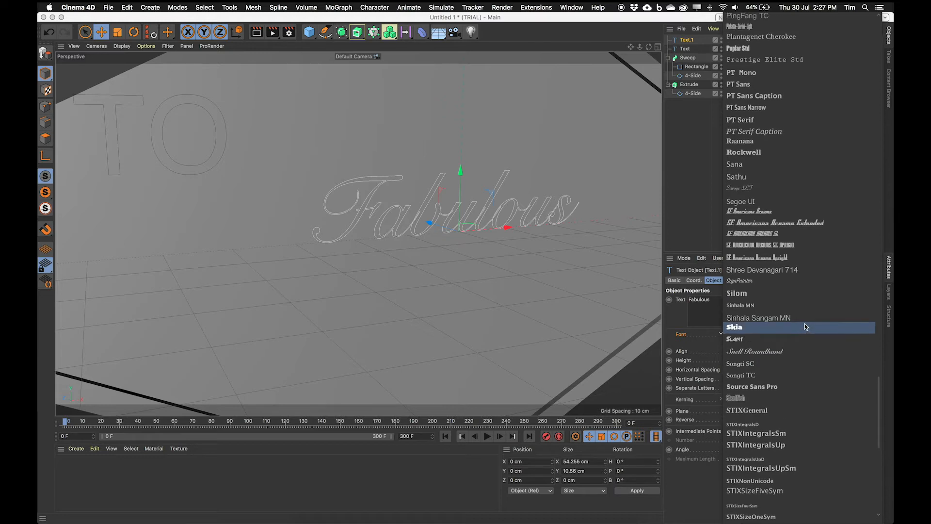
{"action": "left_click", "coordinate": [775, 281]}
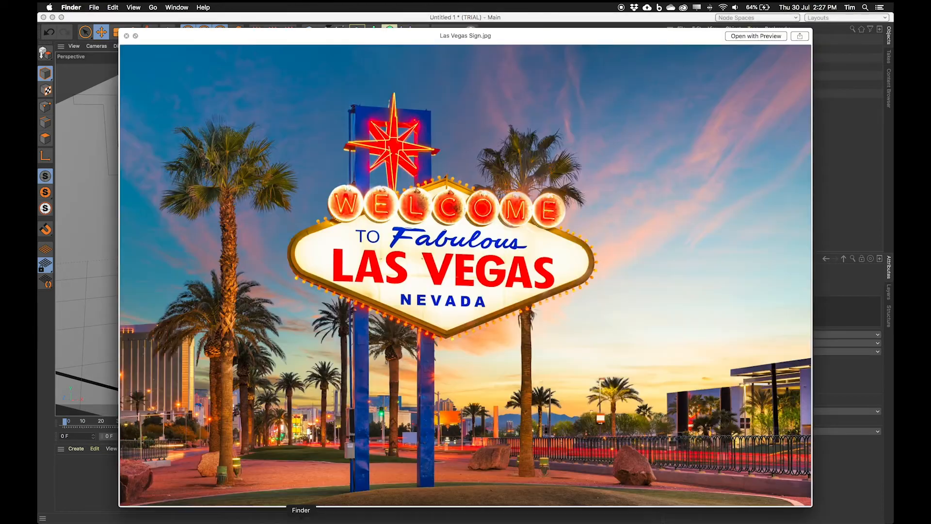
{"action": "left_click", "coordinate": [299, 518]}
{"action": "left_click", "coordinate": [59, 508]}
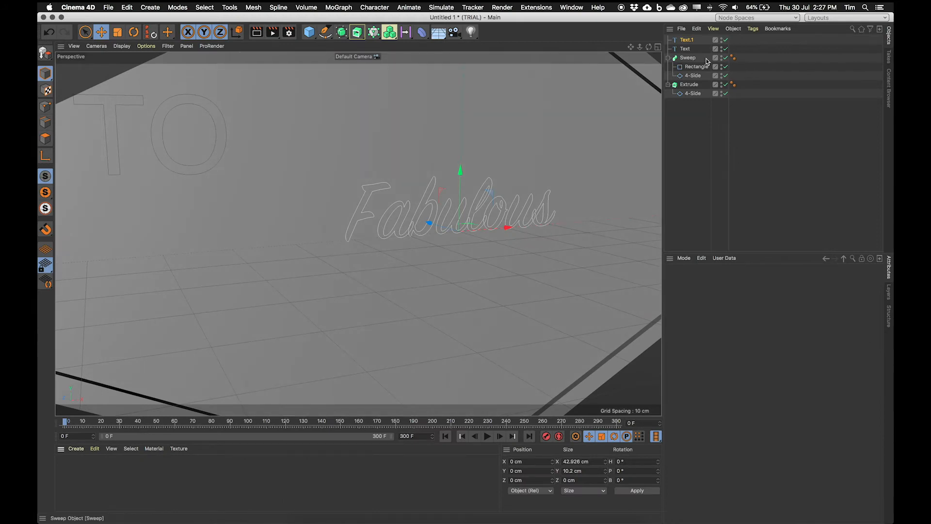
Change the Fabulous text's font to Brush Script MT.
{"action": "left_click", "coordinate": [686, 40]}
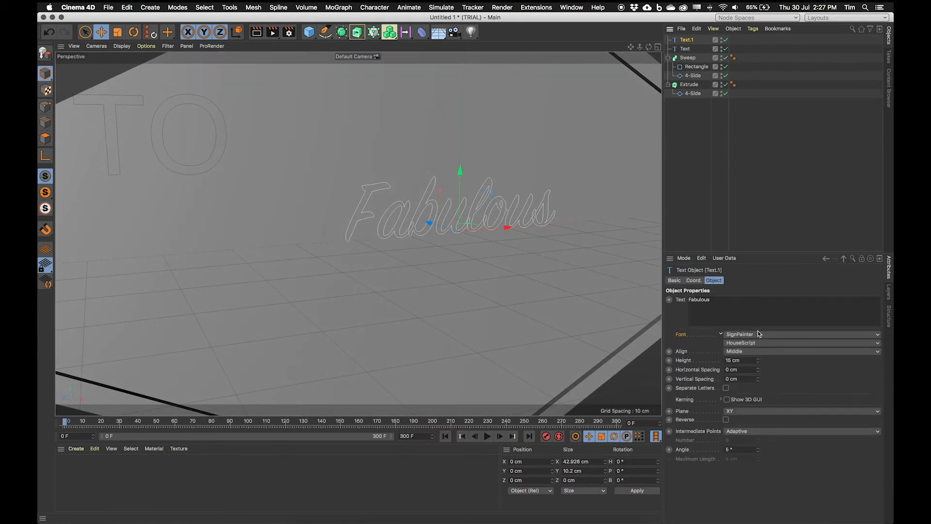
{"action": "left_click", "coordinate": [759, 334]}
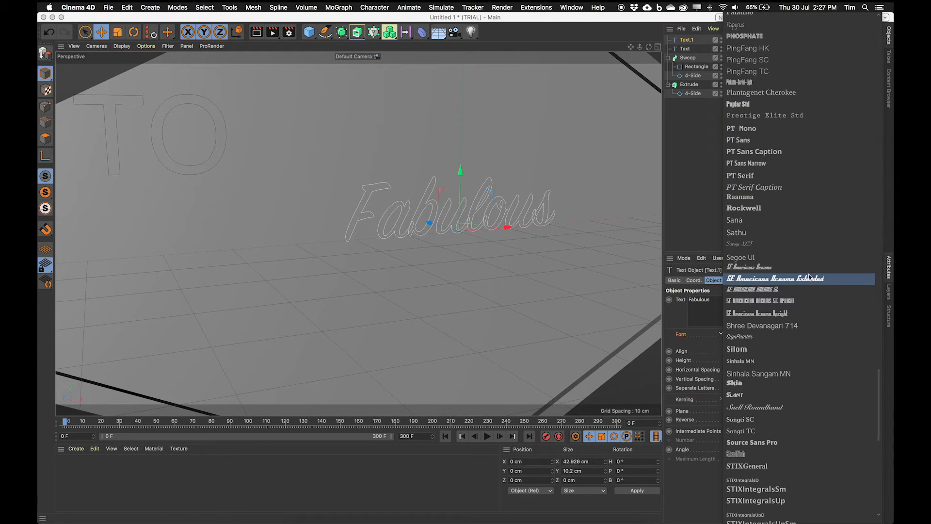
{"action": "scroll", "coordinate": [808, 276], "scroll_direction": "up", "scroll_amount": 15}
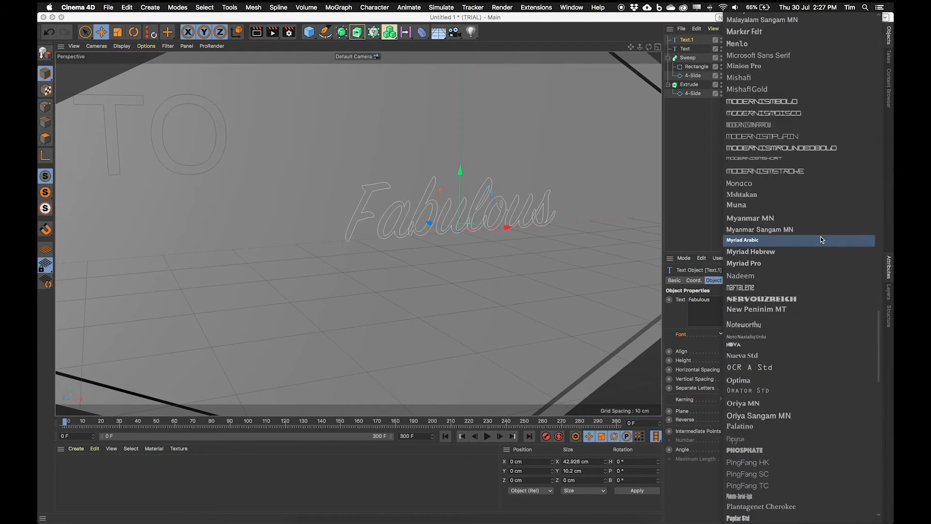
{"action": "scroll", "coordinate": [825, 238], "scroll_direction": "up", "scroll_amount": 12}
{"action": "scroll", "coordinate": [825, 237], "scroll_direction": "up", "scroll_amount": 12}
{"action": "scroll", "coordinate": [825, 237], "scroll_direction": "up", "scroll_amount": 10}
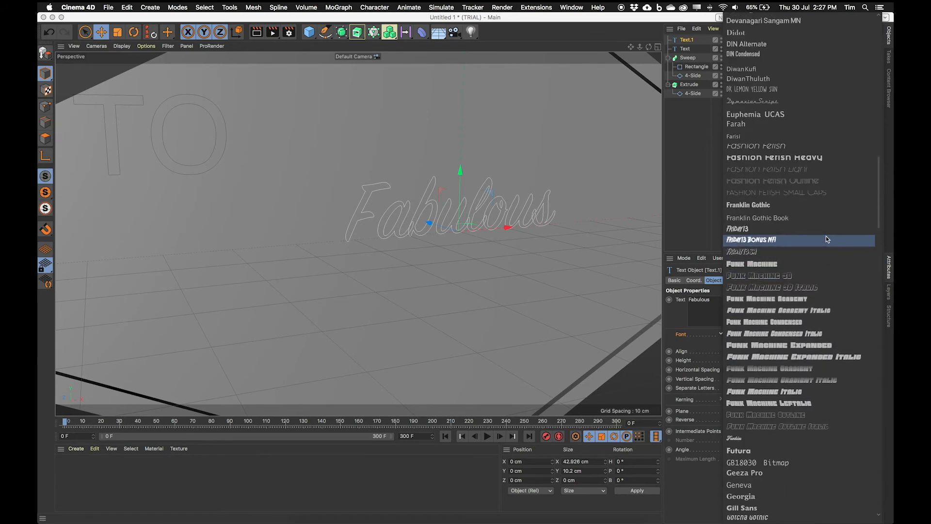
{"action": "scroll", "coordinate": [826, 238], "scroll_direction": "up", "scroll_amount": 5}
{"action": "scroll", "coordinate": [826, 240], "scroll_direction": "up", "scroll_amount": 6}
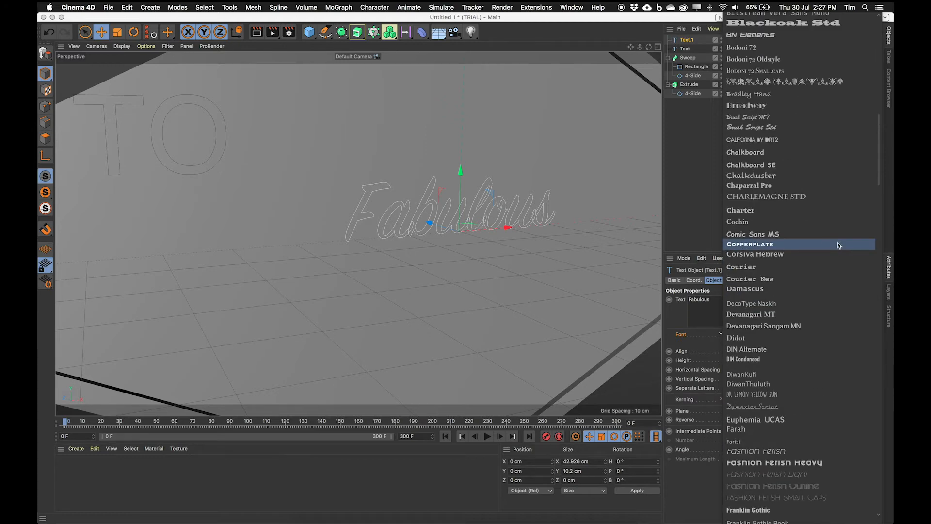
{"action": "scroll", "coordinate": [837, 243], "scroll_direction": "up", "scroll_amount": 5}
{"action": "scroll", "coordinate": [837, 246], "scroll_direction": "up", "scroll_amount": 3}
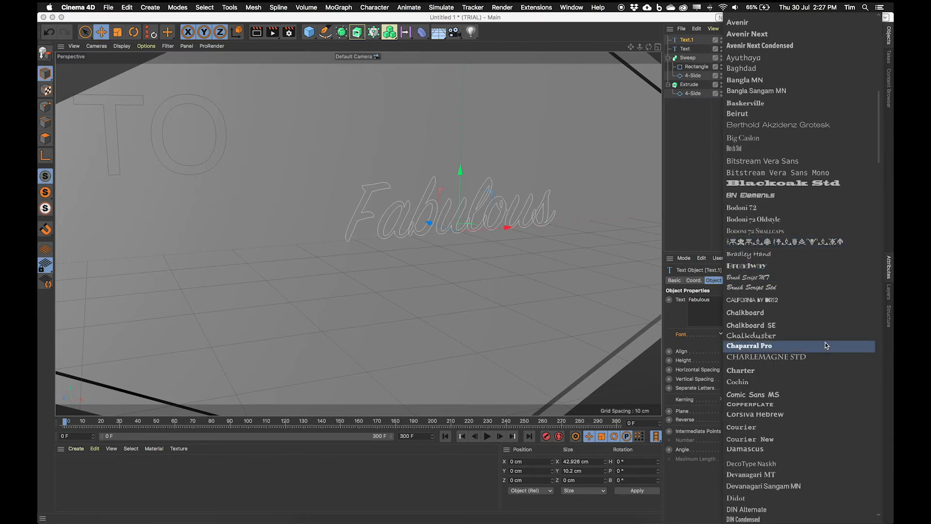
{"action": "left_click", "coordinate": [819, 279]}
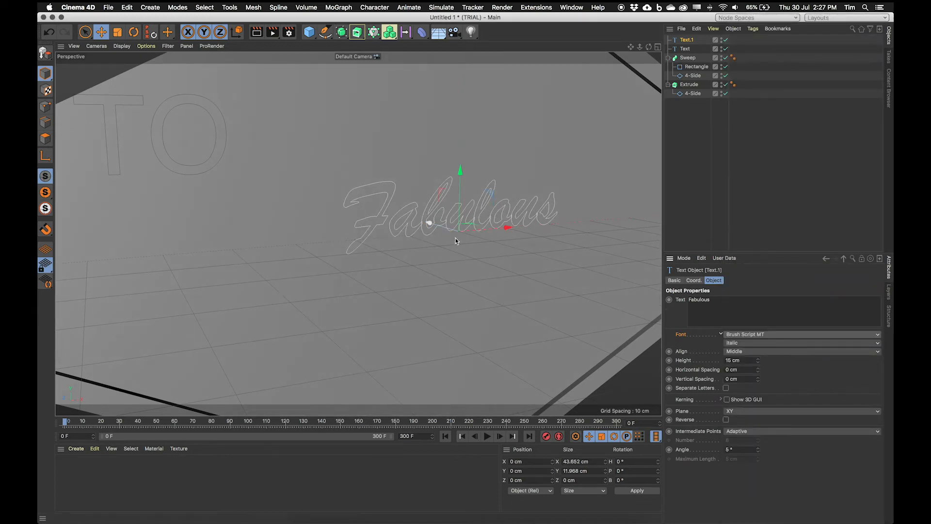
Set the Fabulous text's height to 26 cm and check its size against the diamond panel.
{"action": "mouse_move", "coordinate": [446, 233]}
{"action": "left_mouse_down", "text": "alt"}
{"action": "mouse_move", "coordinate": [479, 229]}
{"action": "mouse_move", "coordinate": [444, 229]}
{"action": "left_mouse_up", "text": "alt"}
{"action": "left_click_drag", "start_coordinate": [758, 364], "coordinate": [759, 360]}
{"action": "scroll", "coordinate": [534, 229], "scroll_direction": "up", "scroll_amount": 3}
{"action": "scroll", "coordinate": [487, 235], "scroll_direction": "down", "scroll_amount": 3}
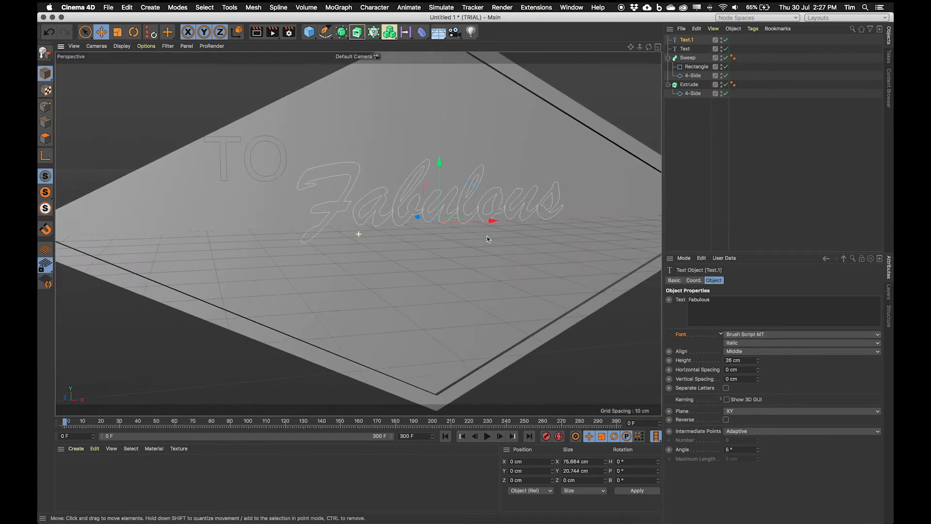
Raise the Fabulous text on the panel to about Y 13.8 cm.
{"action": "scroll", "coordinate": [487, 236], "scroll_direction": "up", "scroll_amount": 1}
{"action": "left_click_drag", "start_coordinate": [441, 175], "coordinate": [450, 123]}
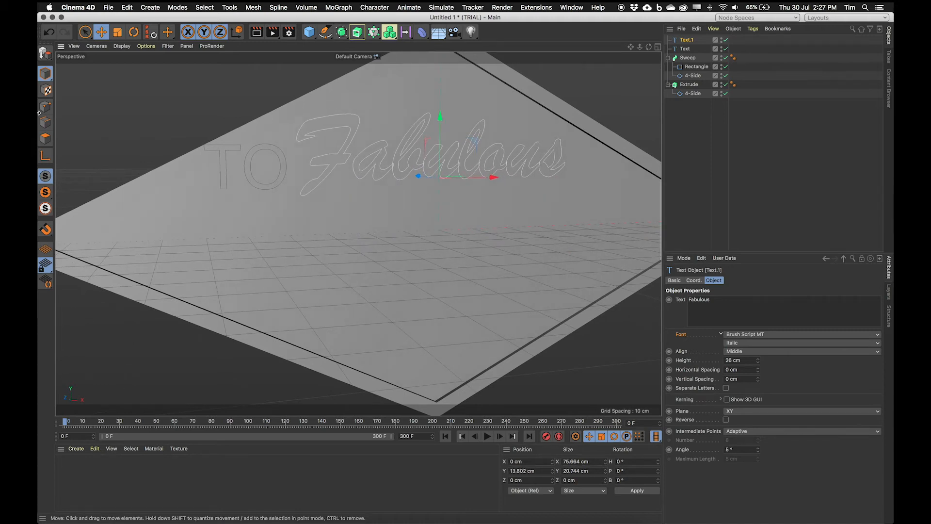
Add a new text spline and change its text to LAS VEGAS.
{"action": "left_click", "coordinate": [187, 5]}
{"action": "mouse_move", "coordinate": [150, 7]}
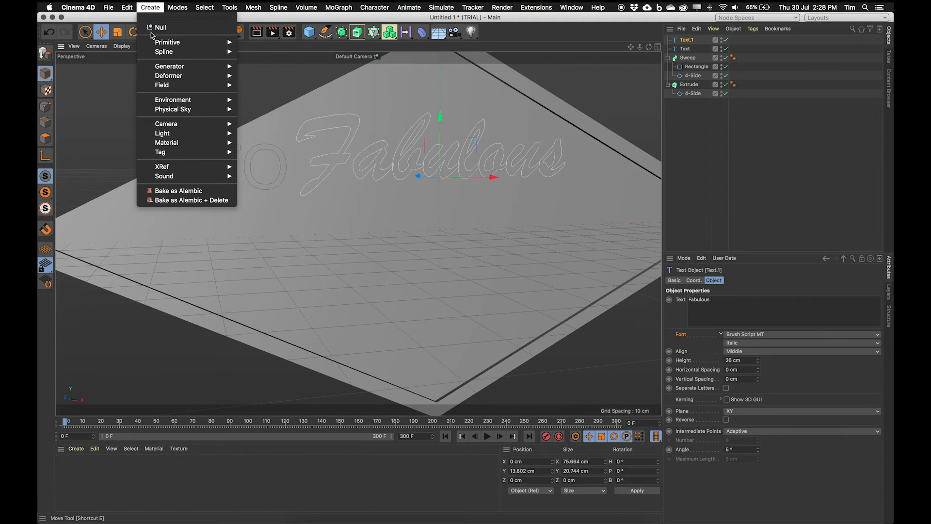
{"action": "mouse_move", "coordinate": [165, 51]}
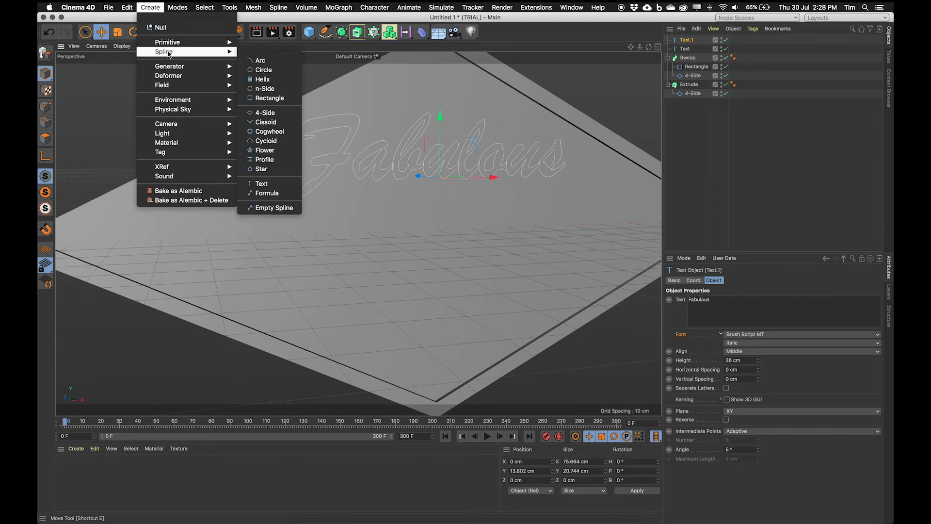
{"action": "left_click", "coordinate": [270, 187]}
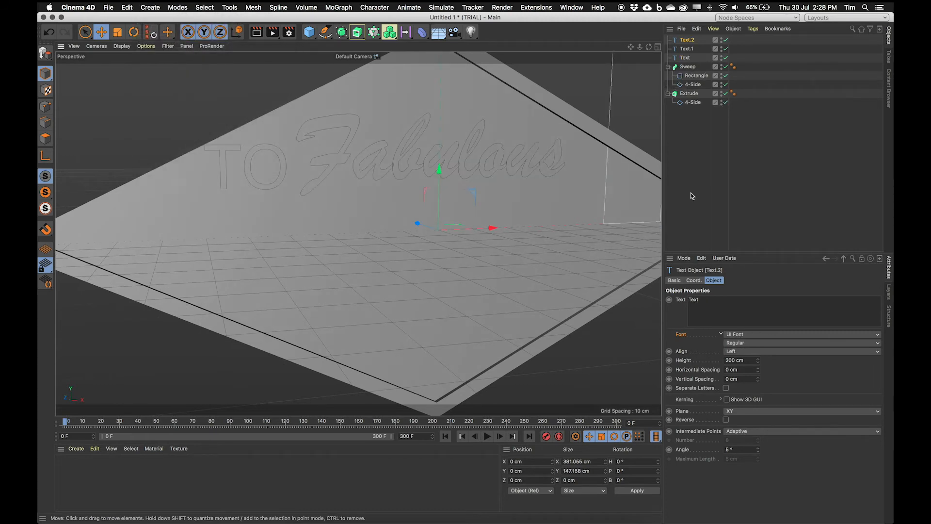
{"action": "left_click_drag", "start_coordinate": [709, 302], "coordinate": [666, 301]}
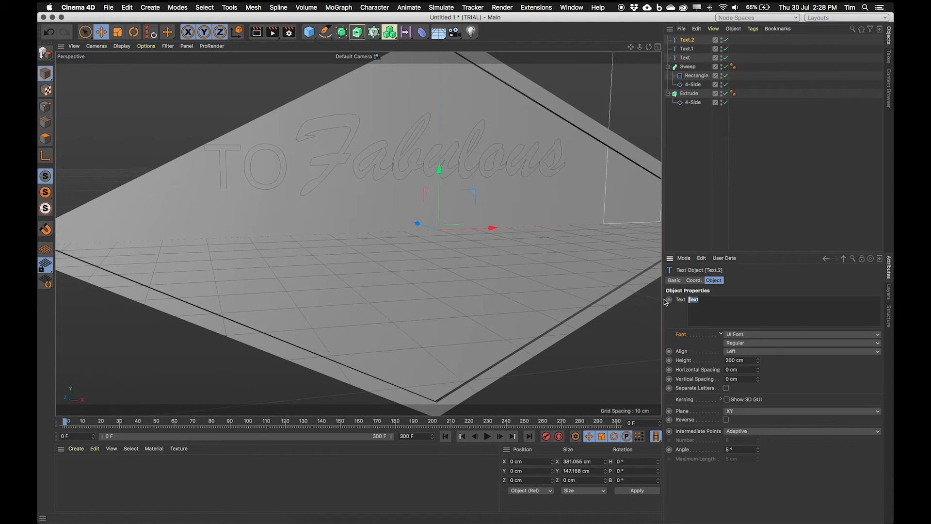
{"action": "type", "text": "LAS VEGAS"}
Set the LAS VEGAS text's alignment to Middle.
{"action": "scroll", "coordinate": [554, 265], "scroll_direction": "down", "scroll_amount": 6}
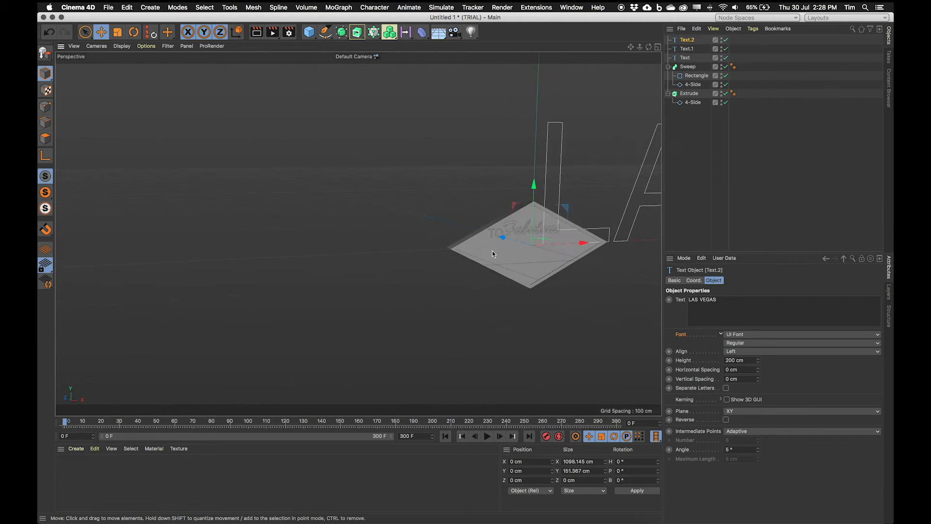
{"action": "middle_click_drag", "start_coordinate": [492, 253], "coordinate": [381, 264], "text": "alt"}
{"action": "left_click", "coordinate": [755, 343]}
{"action": "left_click", "coordinate": [702, 346]}
{"action": "left_click", "coordinate": [762, 345]}
{"action": "left_click", "coordinate": [723, 344]}
{"action": "left_click", "coordinate": [758, 352]}
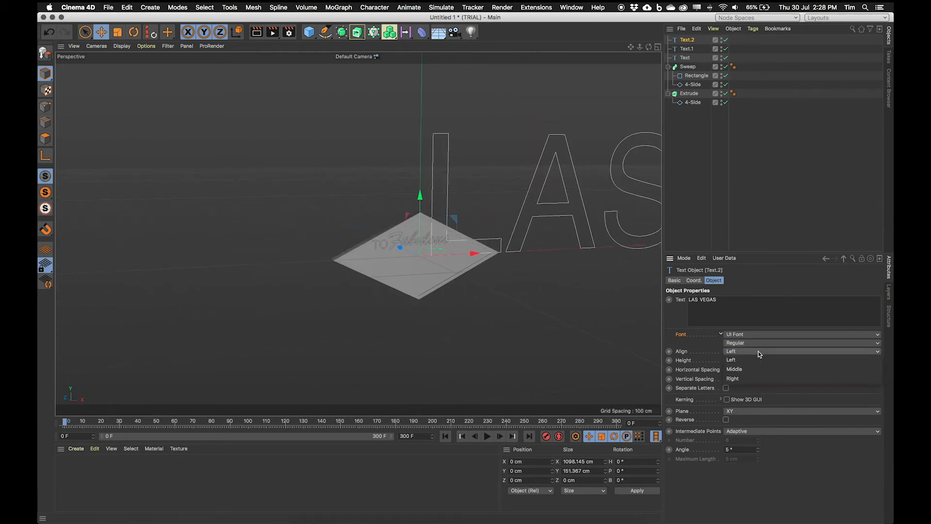
{"action": "left_click", "coordinate": [752, 369]}
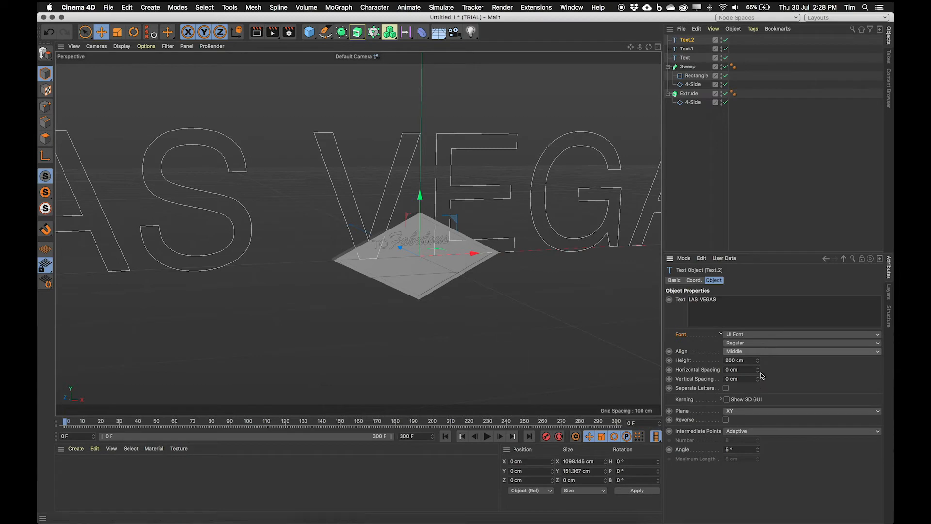
Reduce the LAS VEGAS text's height to 34 cm and compare its proportions with the Las Vegas sign reference photo.
{"action": "left_click_drag", "start_coordinate": [760, 362], "coordinate": [413, 474]}
{"action": "left_click", "coordinate": [301, 521]}
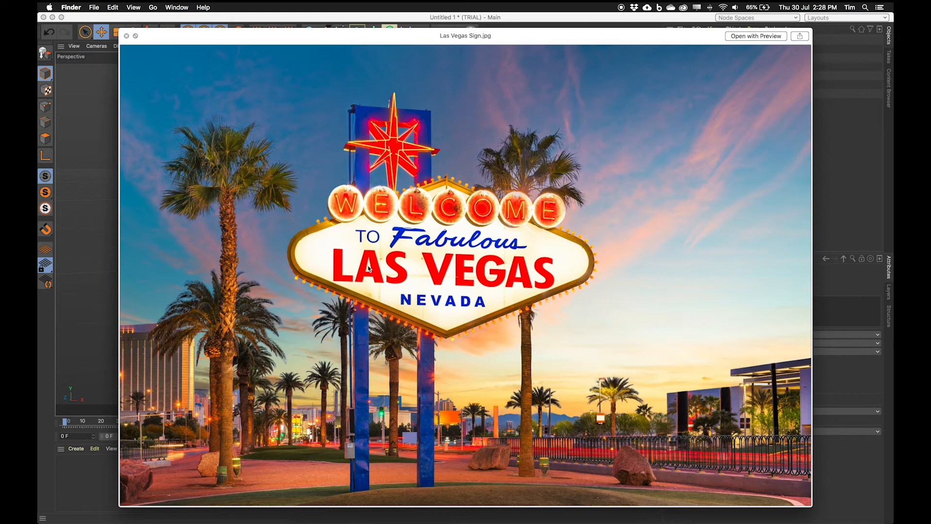
{"action": "left_click", "coordinate": [90, 484]}
{"action": "scroll", "coordinate": [397, 316], "scroll_direction": "up", "scroll_amount": 5}
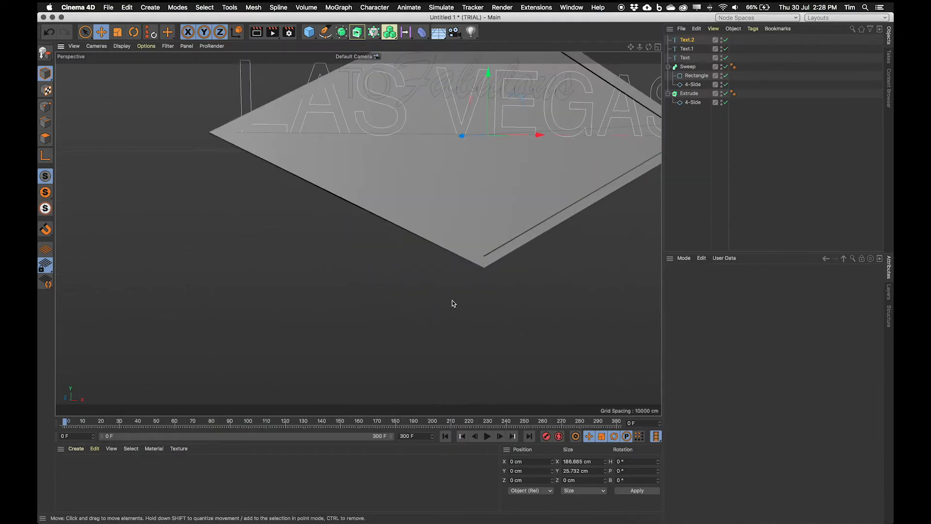
{"action": "middle_click_drag", "start_coordinate": [452, 301], "coordinate": [375, 413], "text": "alt"}
{"action": "left_click", "coordinate": [688, 40]}
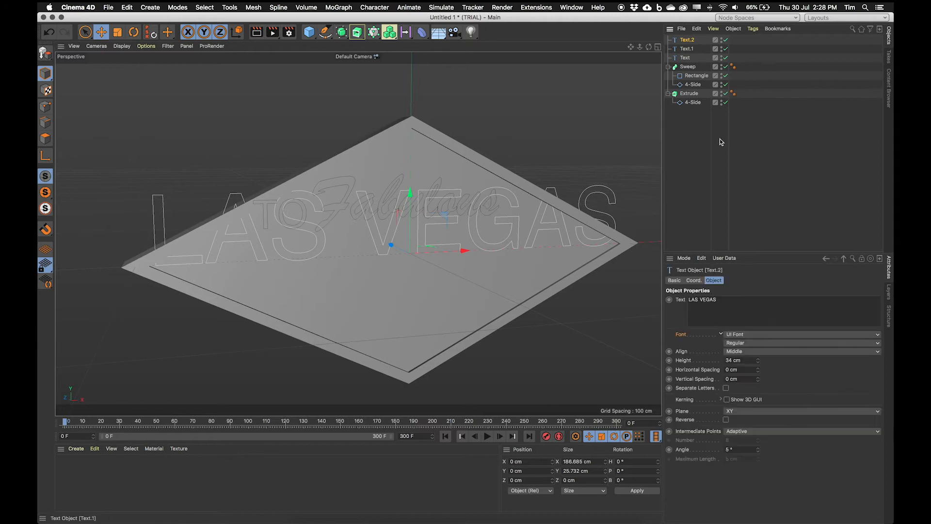
Set the LAS VEGAS text's height to 23 cm and lower it below TO Fabulous to about Y -7.4 cm.
{"action": "left_click_drag", "start_coordinate": [758, 364], "coordinate": [758, 382]}
{"action": "left_click_drag", "start_coordinate": [414, 192], "coordinate": [410, 212]}
{"action": "key", "text": "super+z"}
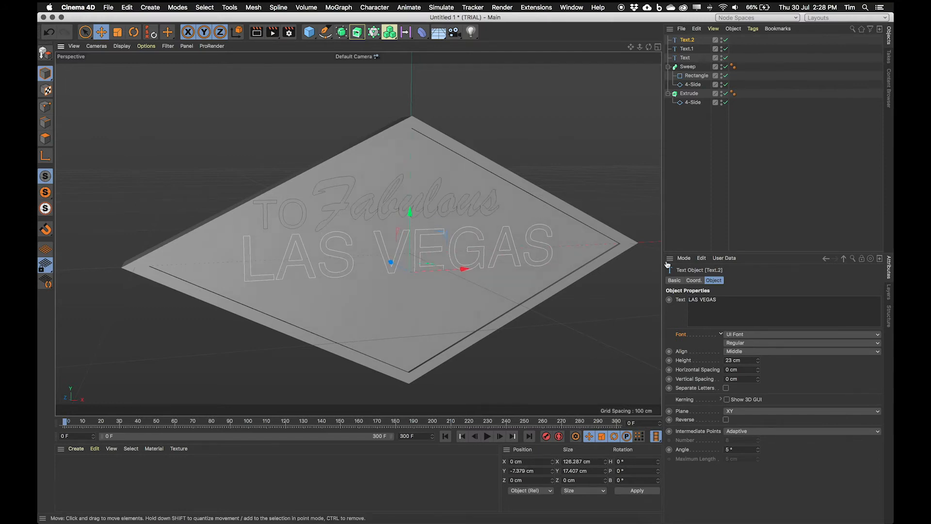
Change the LAS VEGAS text's font to Swiss 721 Black and compare it with the sign reference photo.
{"action": "left_click", "coordinate": [748, 335]}
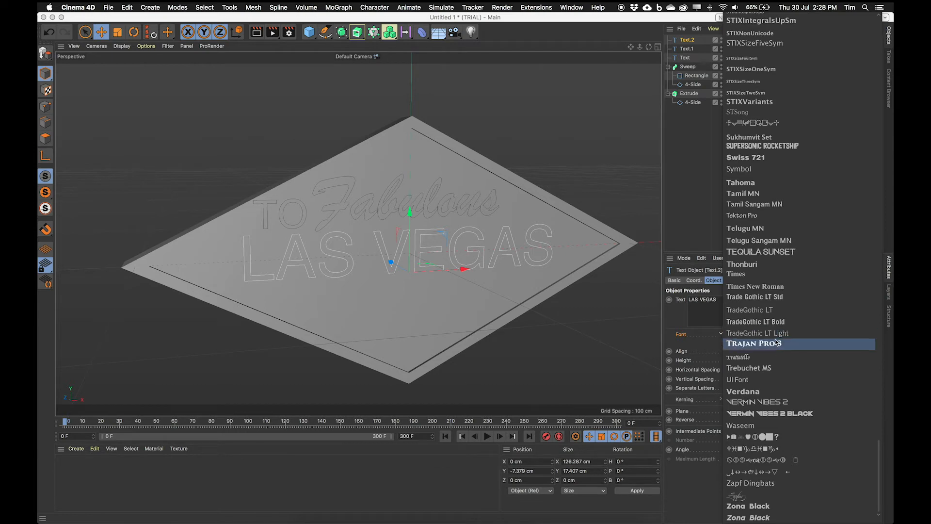
{"action": "left_click", "coordinate": [797, 159]}
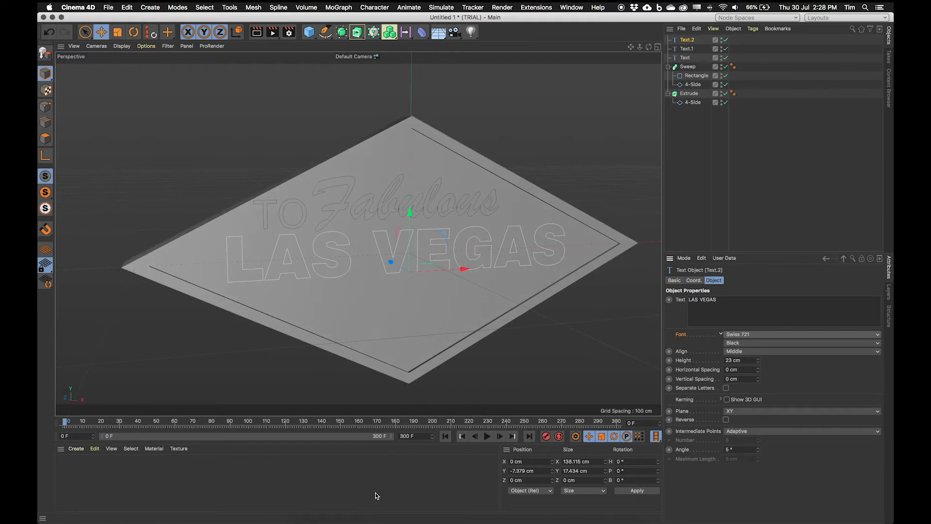
{"action": "left_click", "coordinate": [312, 519]}
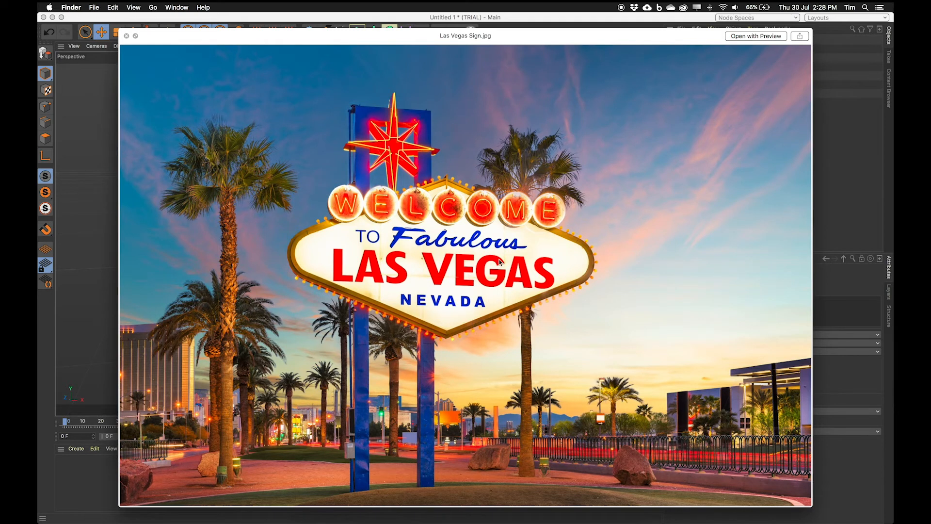
{"action": "left_click", "coordinate": [47, 311]}
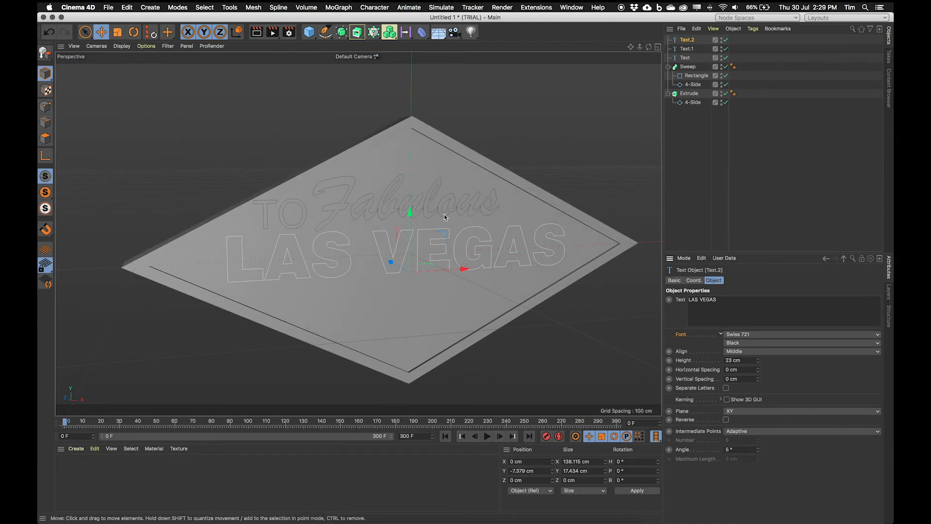
Duplicate the LAS VEGAS text downward to about Y -31.3 cm and change the copy's text to NEVADA.
{"action": "left_click_drag", "start_coordinate": [411, 212], "coordinate": [417, 272], "text": "ctrl"}
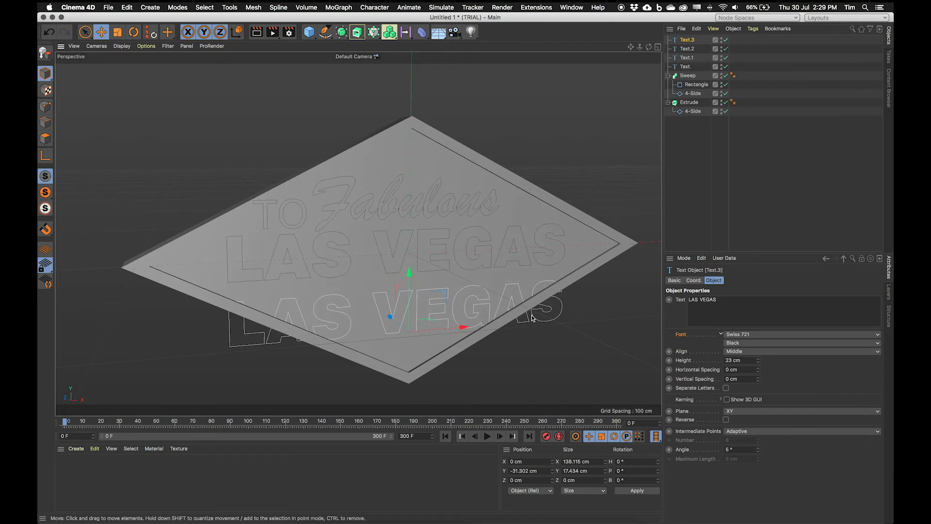
{"action": "left_click_drag", "start_coordinate": [717, 299], "coordinate": [632, 296]}
{"action": "type", "text": "NEVADA"}
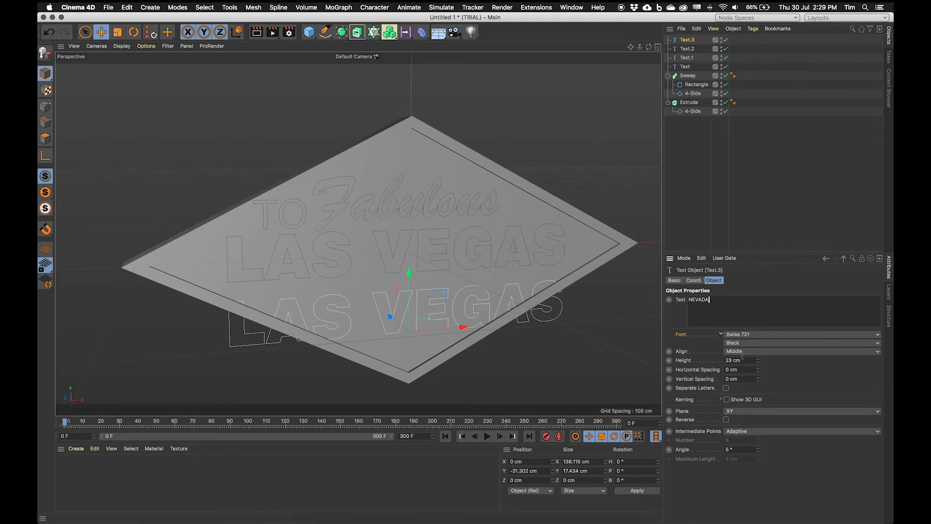
Set the NEVADA text's height to 12 cm and its Swiss 721 font style to Bold.
{"action": "left_click_drag", "start_coordinate": [758, 359], "coordinate": [753, 342]}
{"action": "left_click", "coordinate": [752, 343]}
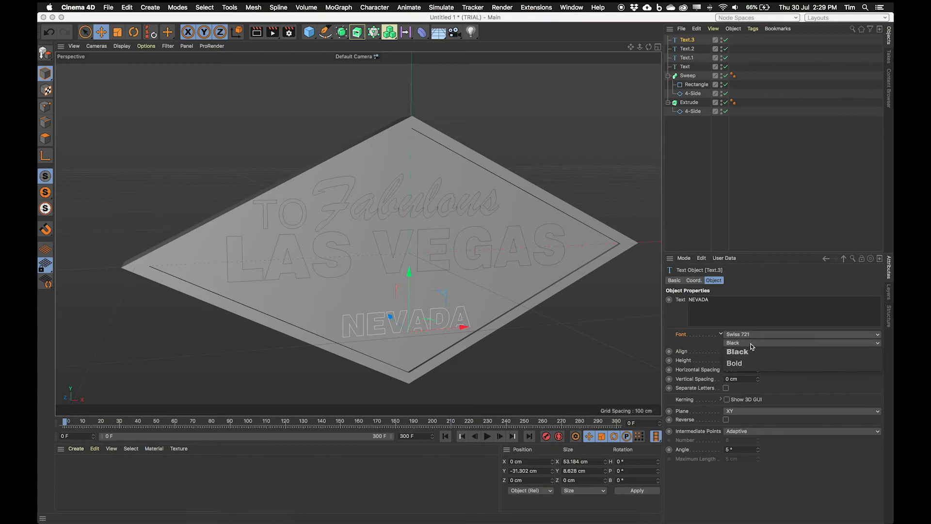
{"action": "left_click", "coordinate": [737, 363]}
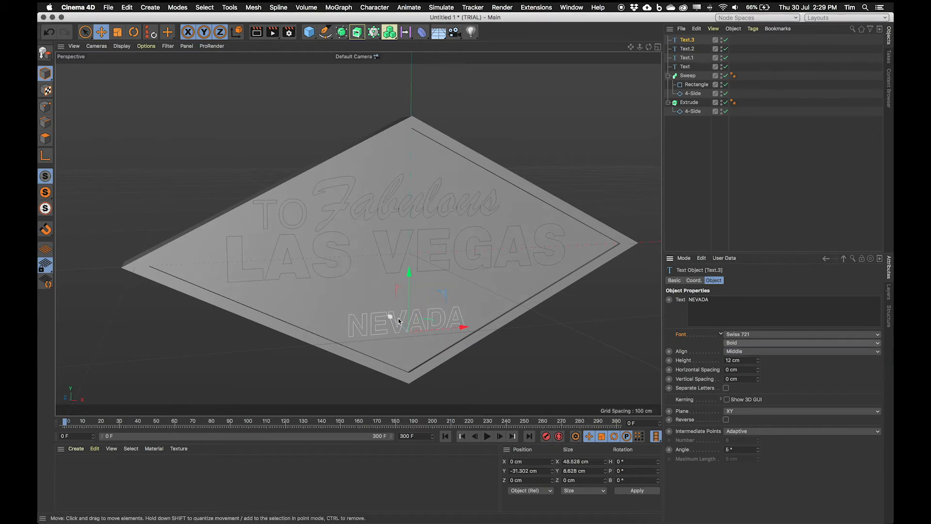
Raise the NEVADA text to about Y -28 cm and set its horizontal spacing to 2 cm.
{"action": "left_click_drag", "start_coordinate": [408, 270], "coordinate": [409, 261]}
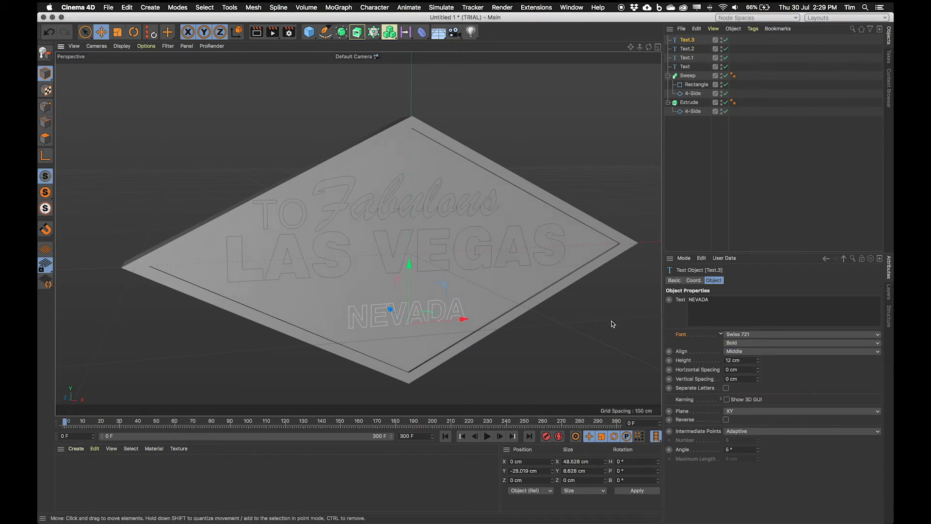
{"action": "left_click_drag", "start_coordinate": [758, 369], "coordinate": [776, 370]}
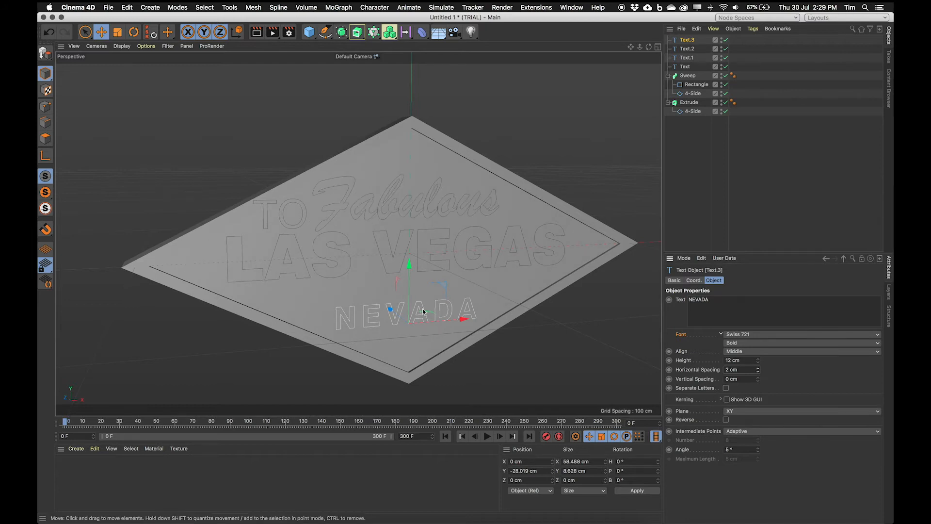
{"action": "left_click_drag", "start_coordinate": [410, 266], "coordinate": [410, 255]}
{"action": "left_click_drag", "start_coordinate": [413, 263], "coordinate": [412, 263]}
Rename the four text objects Nevada, Las Vegas, Fabulous and To according to their wording.
{"action": "double_click", "coordinate": [687, 40]}
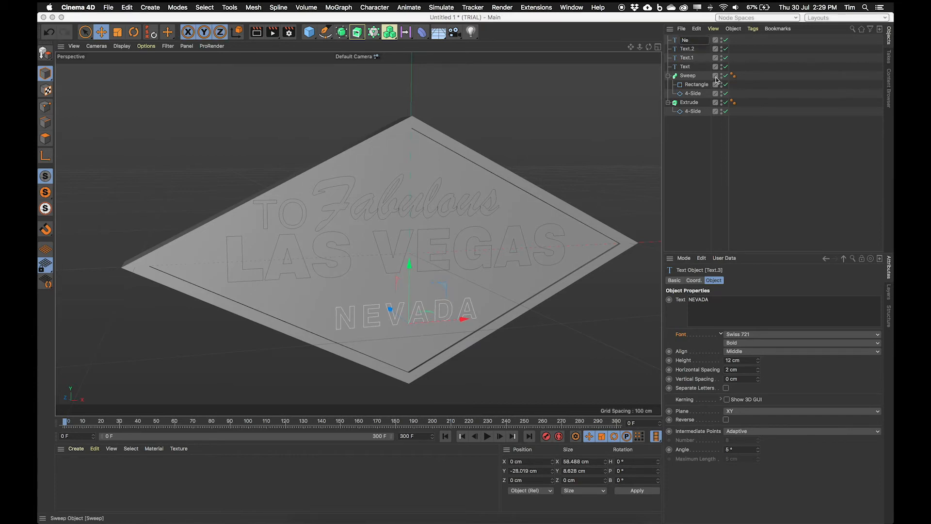
{"action": "key", "text": "Return"}
{"action": "left_click", "coordinate": [687, 48]}
{"action": "double_click", "coordinate": [690, 50]}
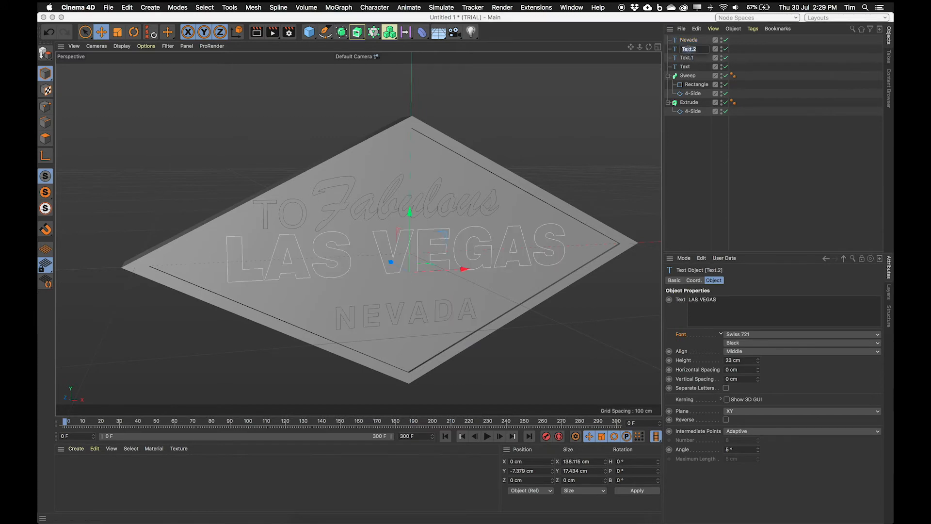
{"action": "key", "text": "Return"}
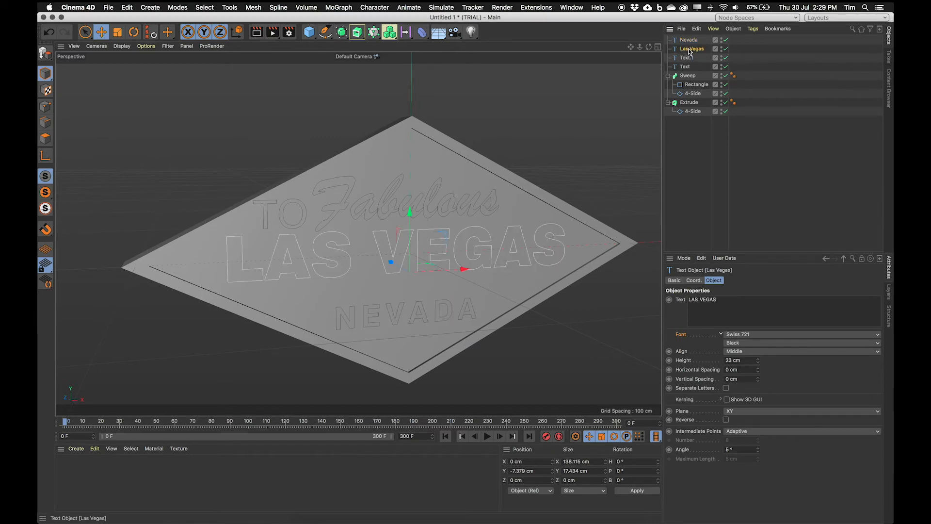
{"action": "left_click", "coordinate": [688, 58]}
{"action": "double_click", "coordinate": [695, 58]}
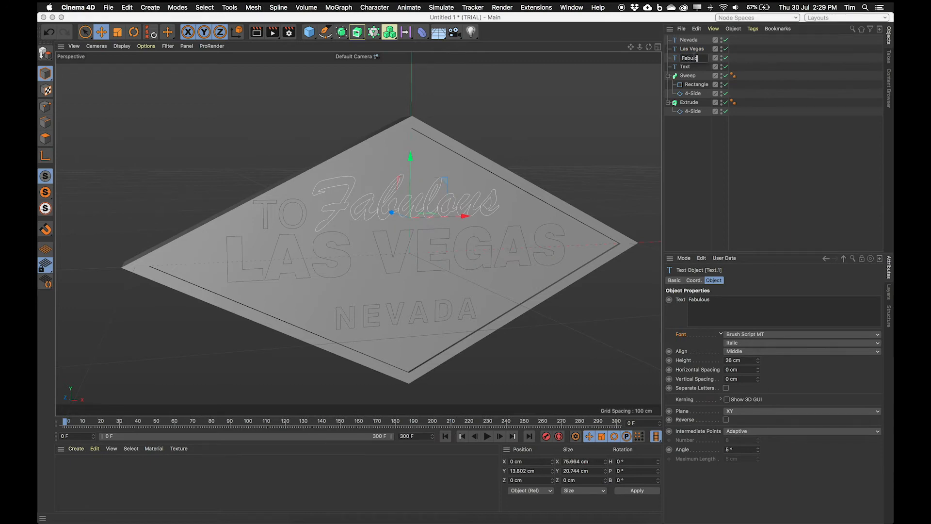
{"action": "left_click", "coordinate": [687, 67]}
{"action": "double_click", "coordinate": [687, 67]}
{"action": "type", "text": "To"}
{"action": "key", "text": "Return"}
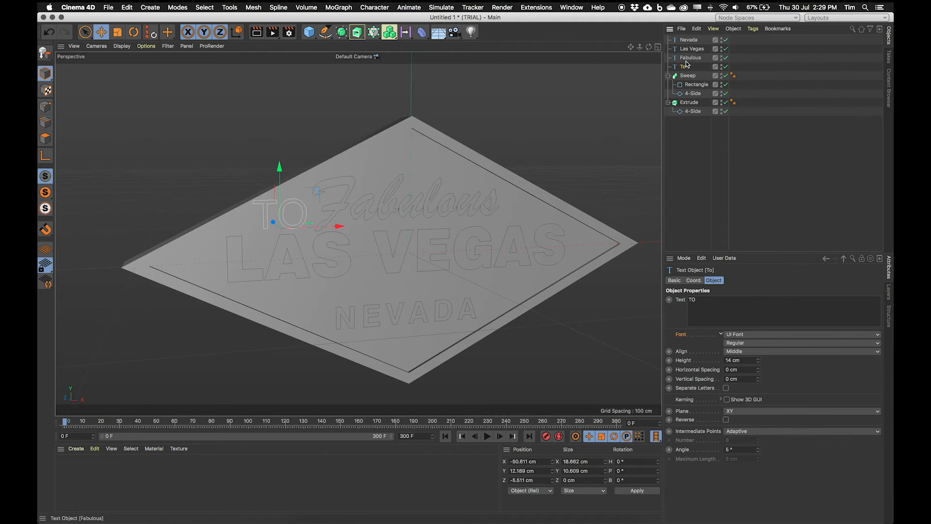
Set the TO text's height to 10 cm and raise it to about Y 15.4 cm.
{"action": "left_click_drag", "start_coordinate": [758, 361], "coordinate": [758, 362]}
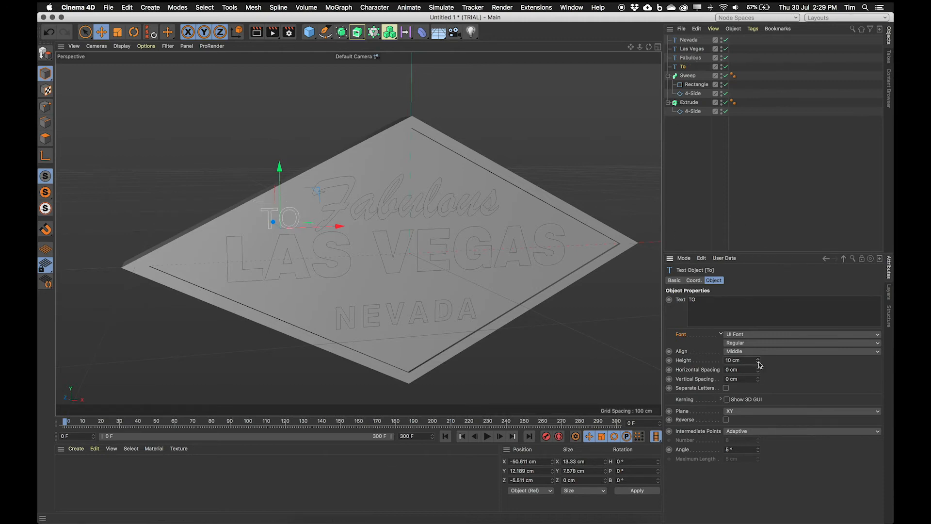
{"action": "left_click_drag", "start_coordinate": [281, 170], "coordinate": [283, 165]}
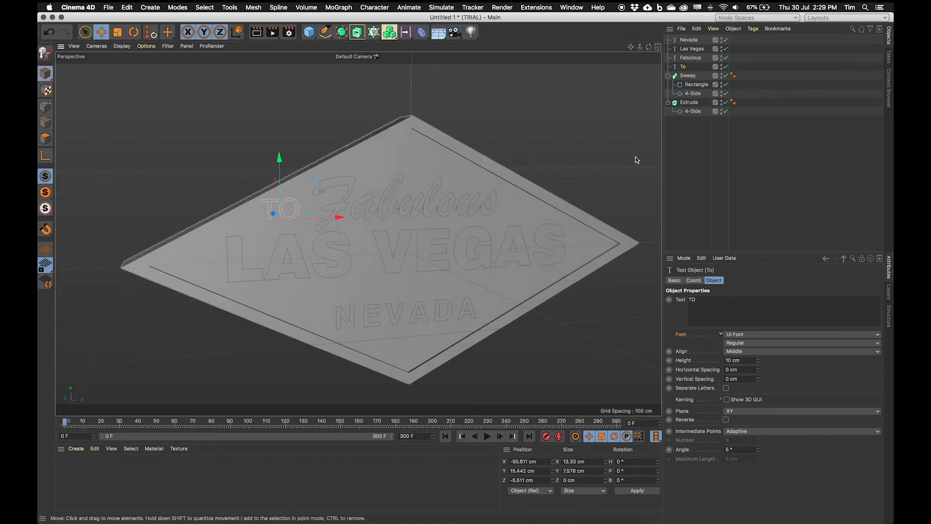
Nudge the Fabulous text slightly to the right and shift the TO text closer to it, to about X -47 cm.
{"action": "left_click", "coordinate": [691, 59]}
{"action": "left_click_drag", "start_coordinate": [464, 215], "coordinate": [470, 213]}
{"action": "left_click_drag", "start_coordinate": [420, 165], "coordinate": [421, 163]}
{"action": "left_click", "coordinate": [683, 66]}
{"action": "left_click_drag", "start_coordinate": [270, 209], "coordinate": [289, 209]}
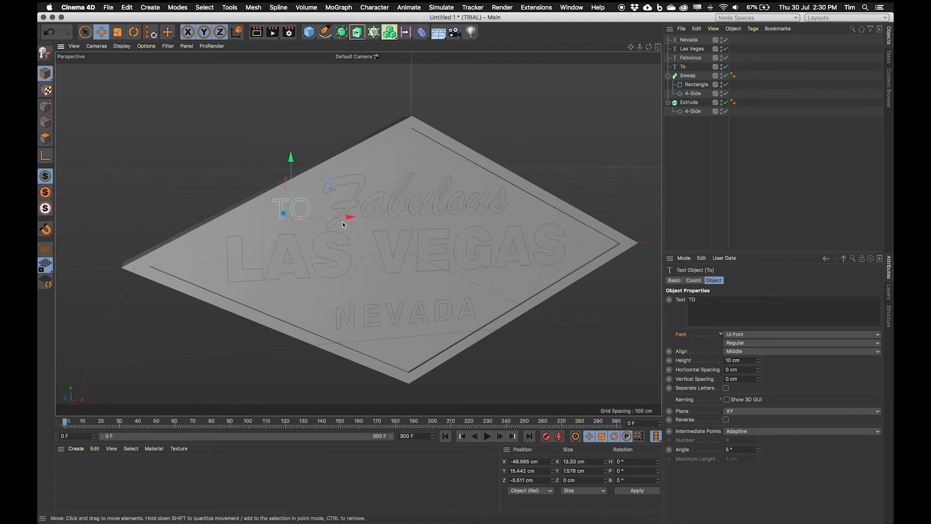
Lower the LAS VEGAS text to about Y -9.6 cm and compare the lettering layout with the sign reference photo.
{"action": "left_click_drag", "start_coordinate": [342, 224], "coordinate": [437, 213], "text": "alt"}
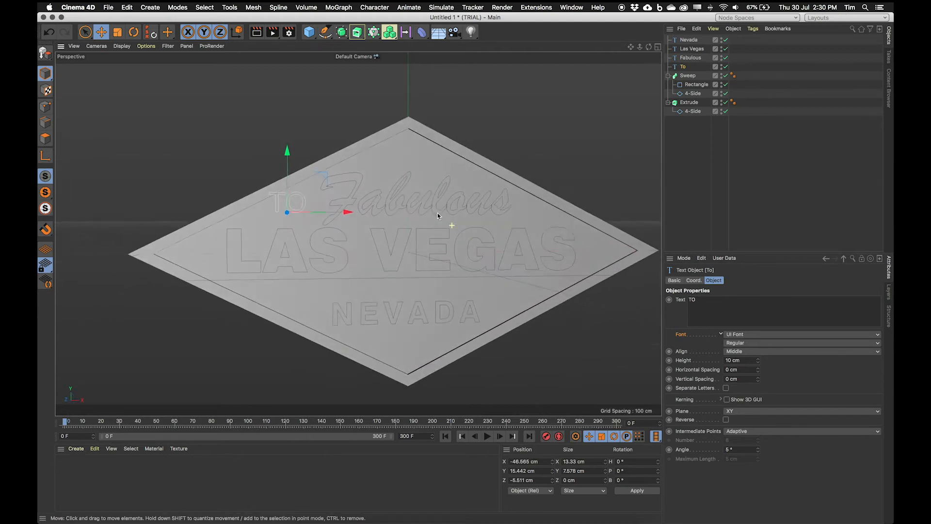
{"action": "left_click", "coordinate": [311, 224]}
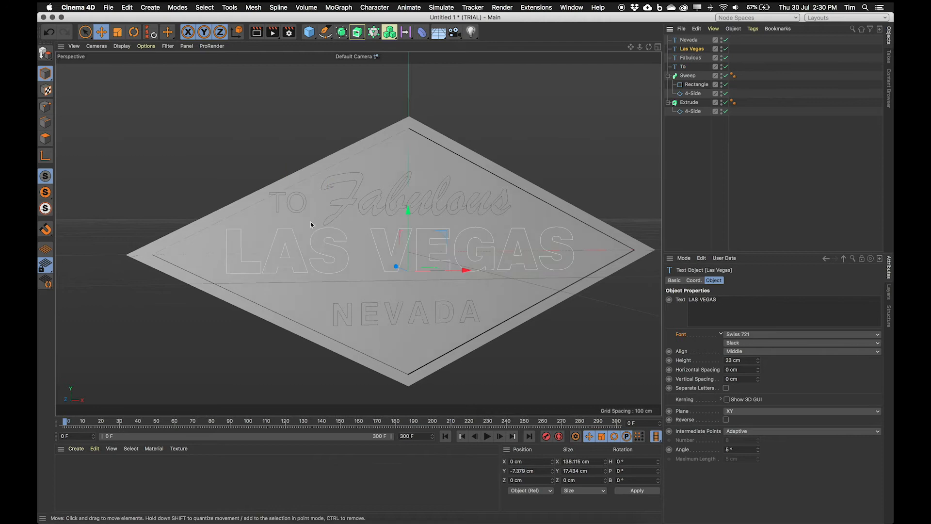
{"action": "left_click_drag", "start_coordinate": [412, 212], "coordinate": [410, 216]}
{"action": "left_click_drag", "start_coordinate": [431, 255], "coordinate": [361, 515], "text": "alt"}
{"action": "left_click", "coordinate": [309, 516]}
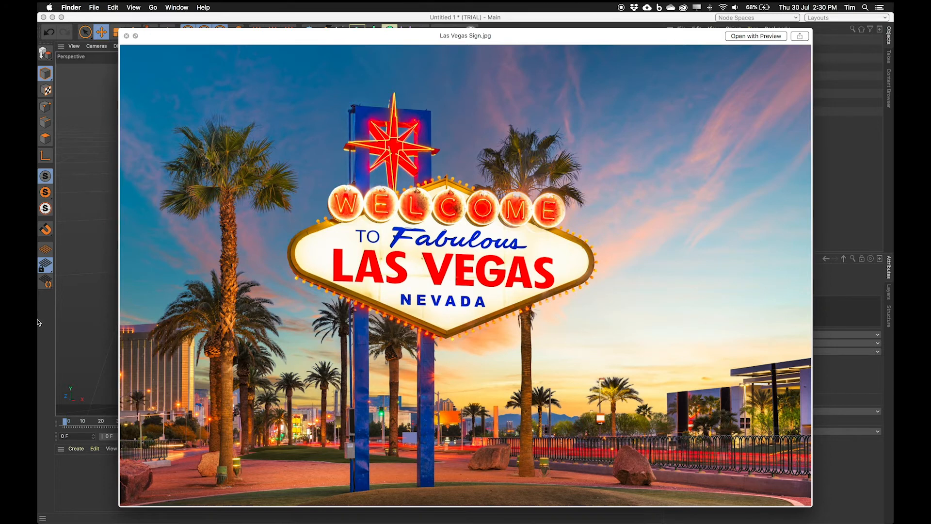
{"action": "key", "text": "super+Tab"}
{"action": "key", "text": "super+Tab"}
{"action": "key", "text": "super+Tab"}
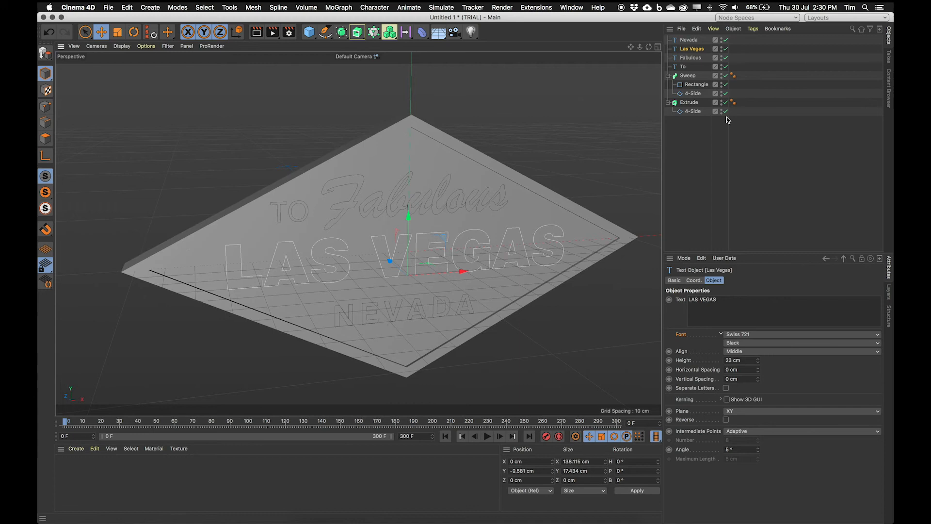
Lower all four text objects together by about 3.7 cm, and raise the LAS VEGAS text to about Y -11.9 cm.
{"action": "left_click", "coordinate": [686, 68], "text": "shift"}
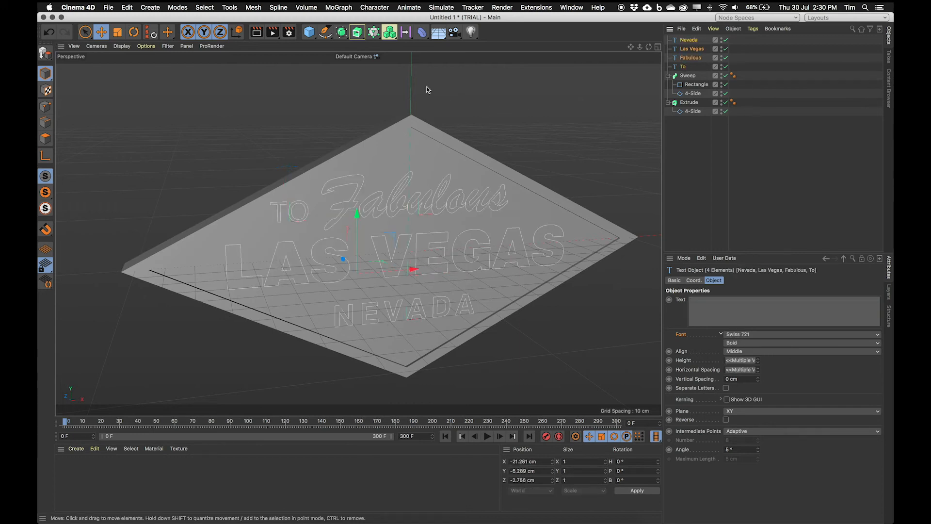
{"action": "left_click_drag", "start_coordinate": [361, 223], "coordinate": [416, 226]}
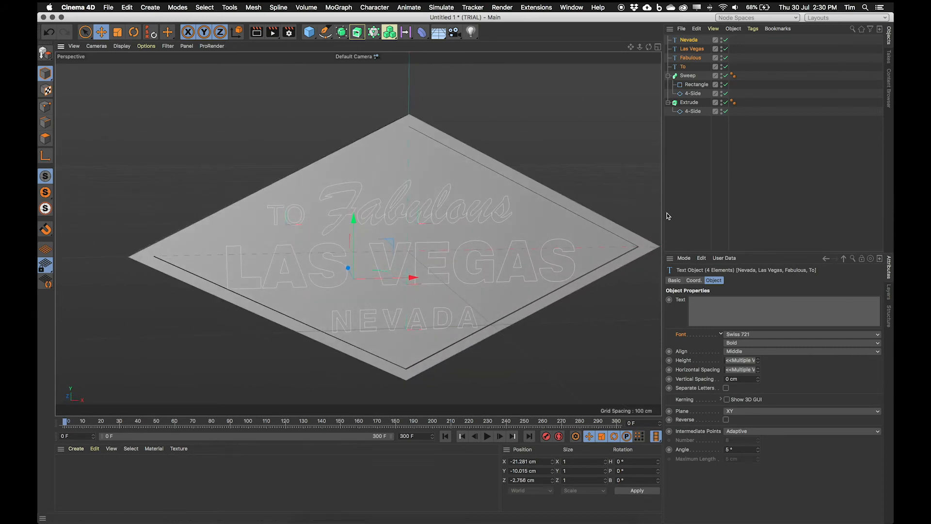
{"action": "left_click_drag", "start_coordinate": [520, 283], "coordinate": [554, 241], "text": "alt"}
{"action": "left_click", "coordinate": [760, 127]}
{"action": "left_click", "coordinate": [692, 48]}
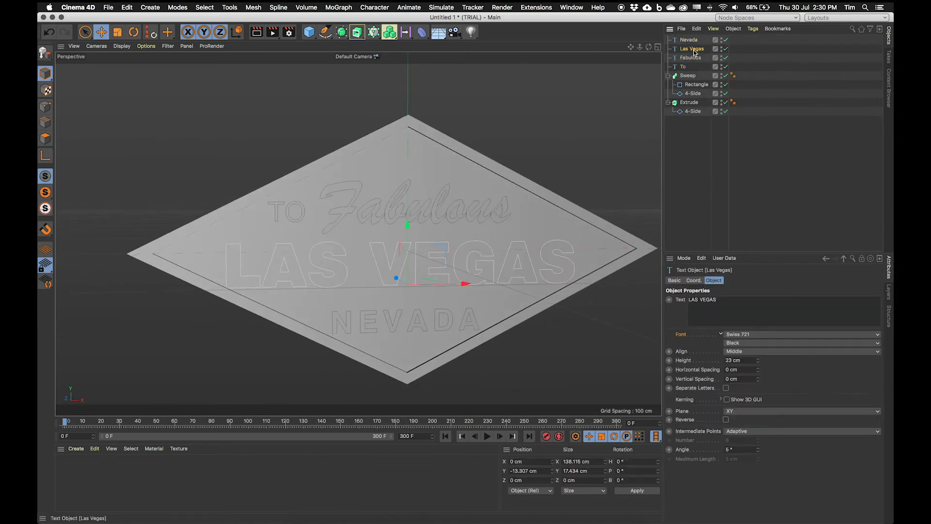
{"action": "left_click_drag", "start_coordinate": [403, 226], "coordinate": [406, 220]}
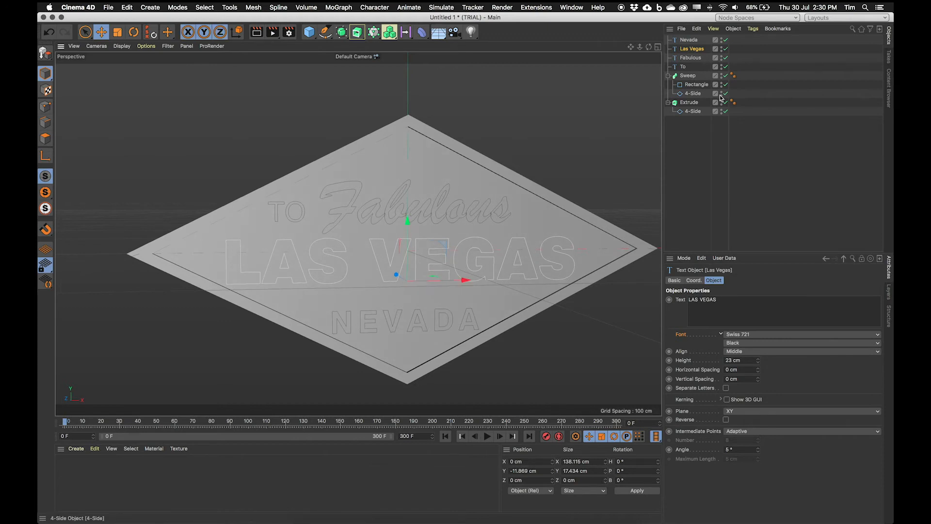
Raise the NEVADA text slightly to about Y -29.2 cm and compare the lettering with the sign reference photo.
{"action": "left_click", "coordinate": [691, 40]}
{"action": "left_click_drag", "start_coordinate": [408, 291], "coordinate": [383, 260]}
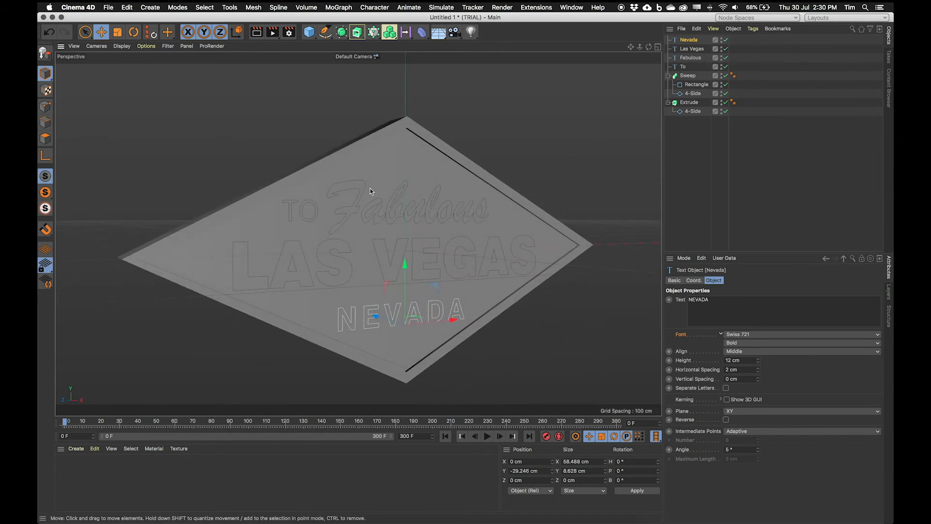
{"action": "left_click", "coordinate": [302, 521]}
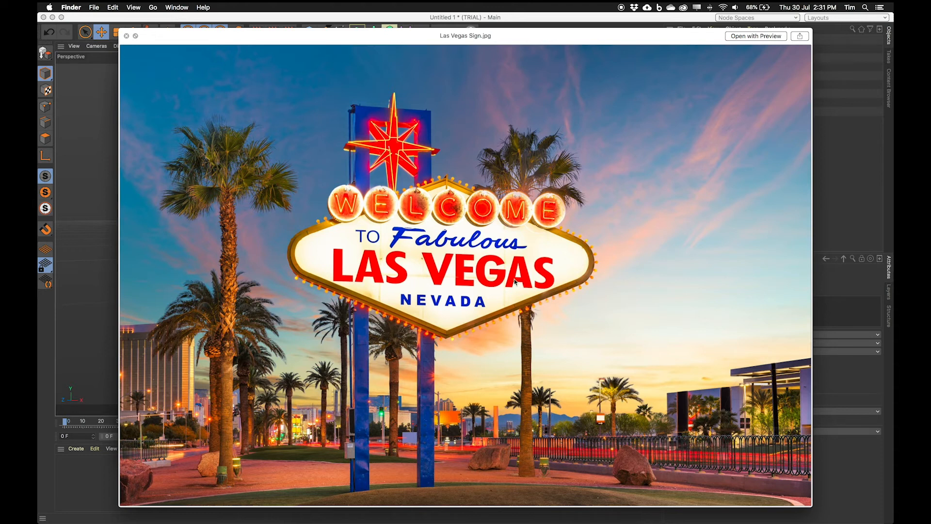
{"action": "left_click", "coordinate": [83, 348]}
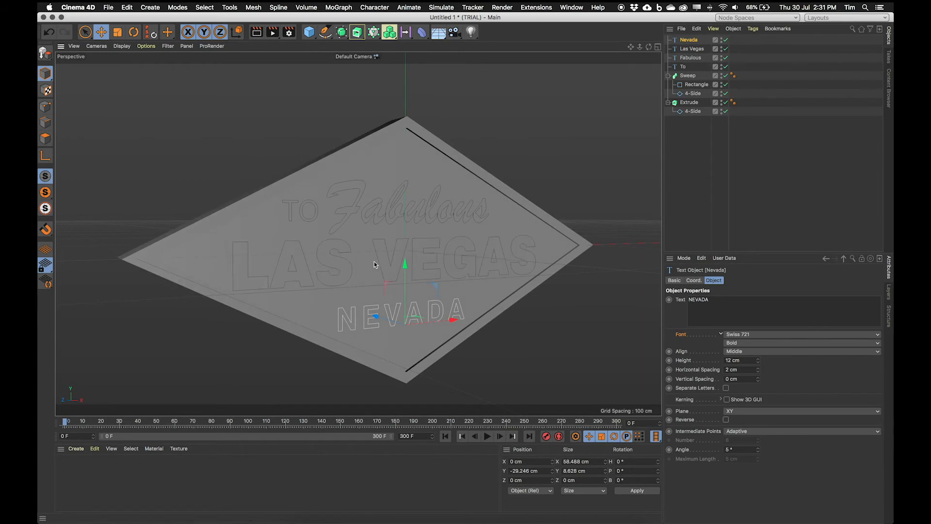
Add an Extrude generator and place the Las Vegas text inside it as its child.
{"action": "left_click", "coordinate": [151, 7]}
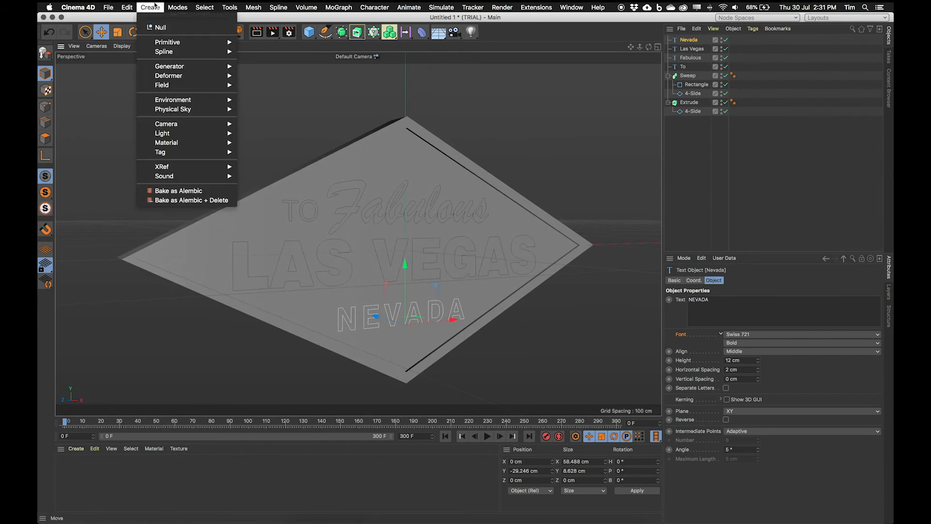
{"action": "mouse_move", "coordinate": [184, 69]}
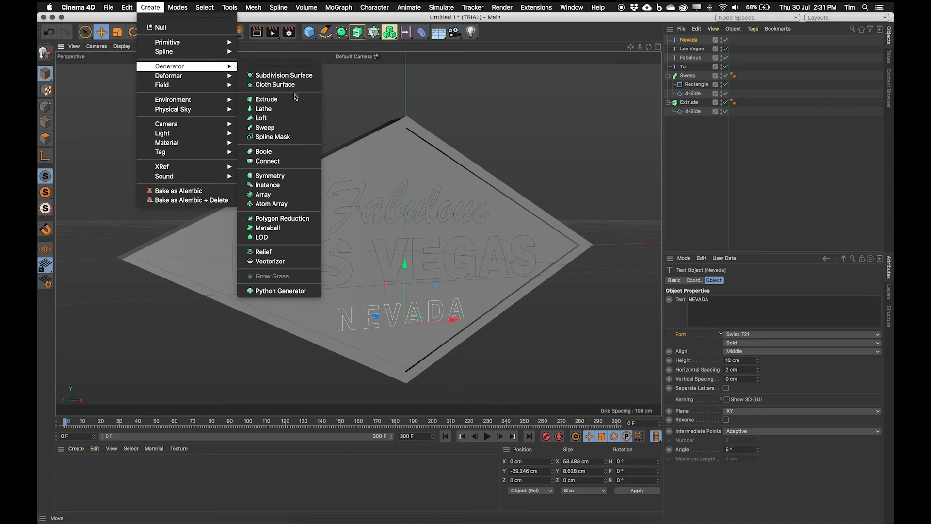
{"action": "left_click", "coordinate": [266, 99]}
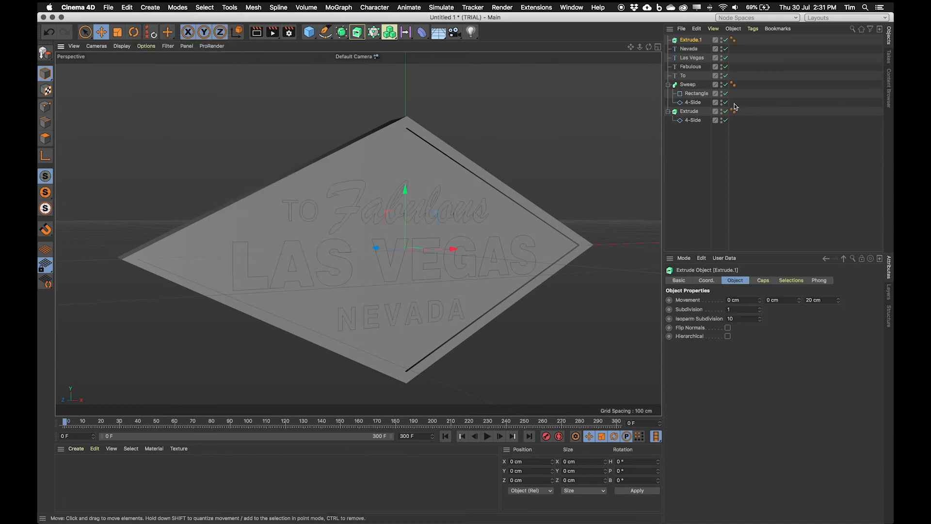
{"action": "left_click", "coordinate": [698, 58]}
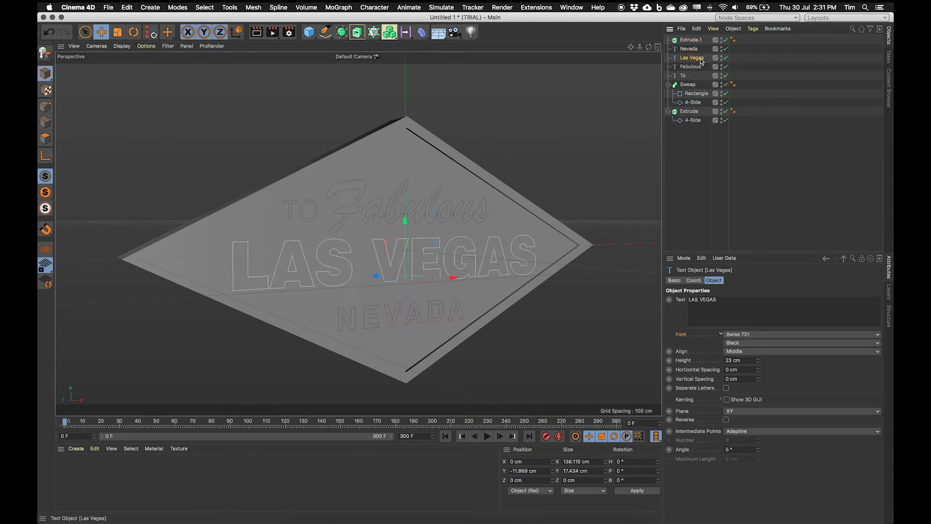
{"action": "left_click_drag", "start_coordinate": [697, 56], "coordinate": [691, 41]}
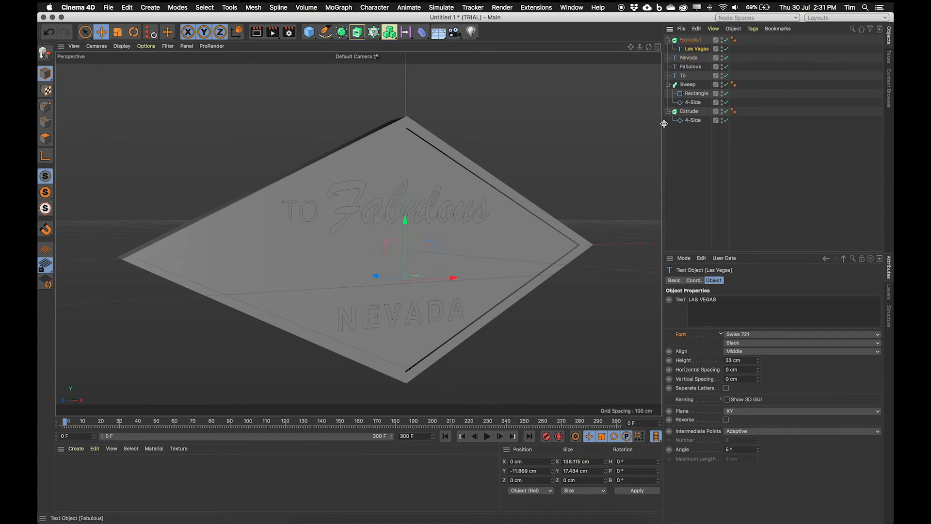
Shift the LAS VEGAS extrusion along Z to about -0.8 cm so its letters stand slightly proud of the panel.
{"action": "left_click_drag", "start_coordinate": [405, 279], "coordinate": [461, 292], "text": "alt"}
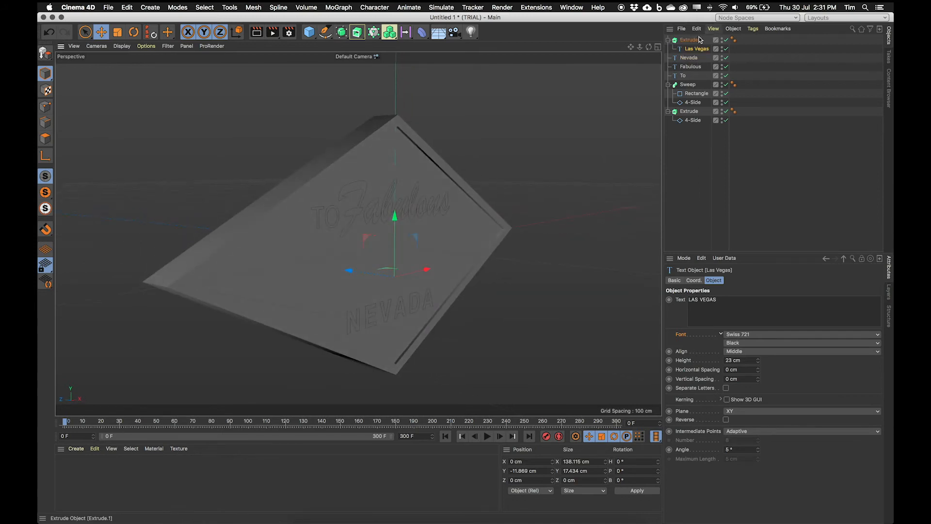
{"action": "left_click", "coordinate": [694, 40]}
{"action": "left_click_drag", "start_coordinate": [374, 250], "coordinate": [439, 272], "text": "alt"}
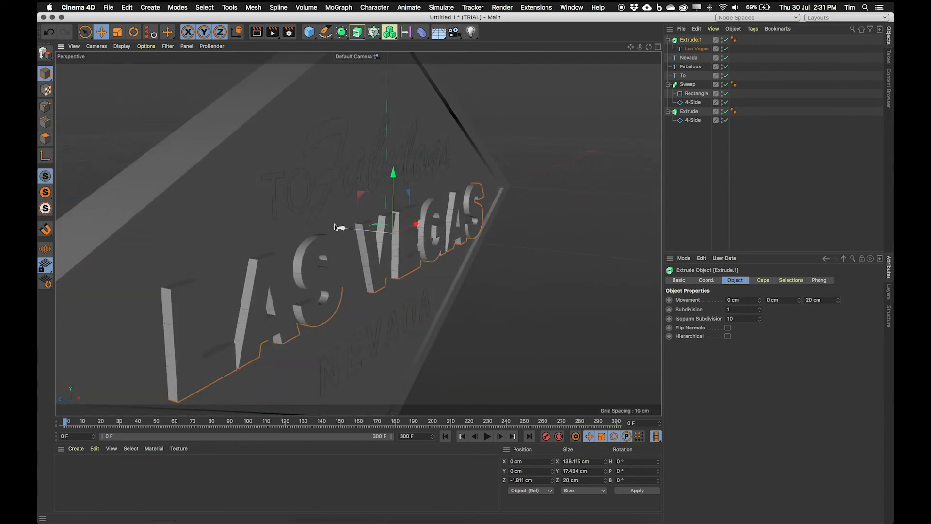
{"action": "left_click_drag", "start_coordinate": [341, 229], "coordinate": [337, 229]}
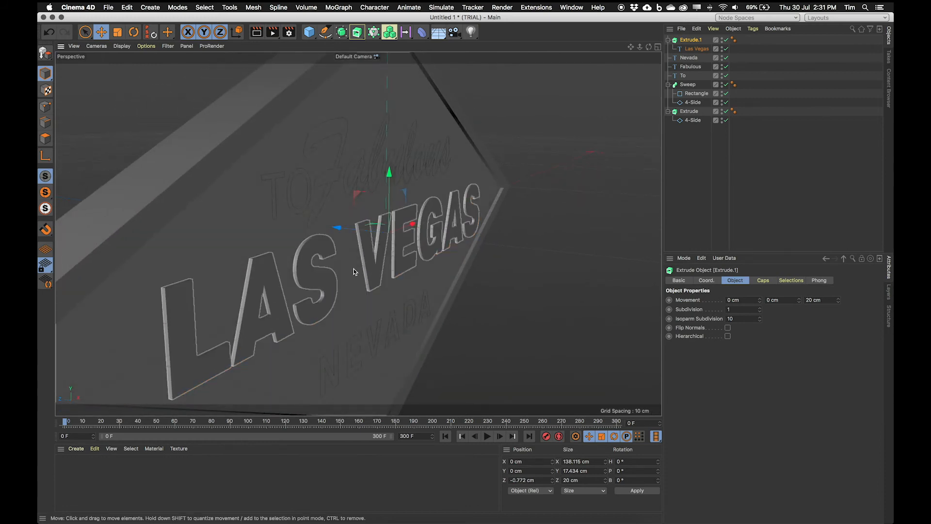
{"action": "left_click_drag", "start_coordinate": [392, 214], "coordinate": [470, 245], "text": "alt"}
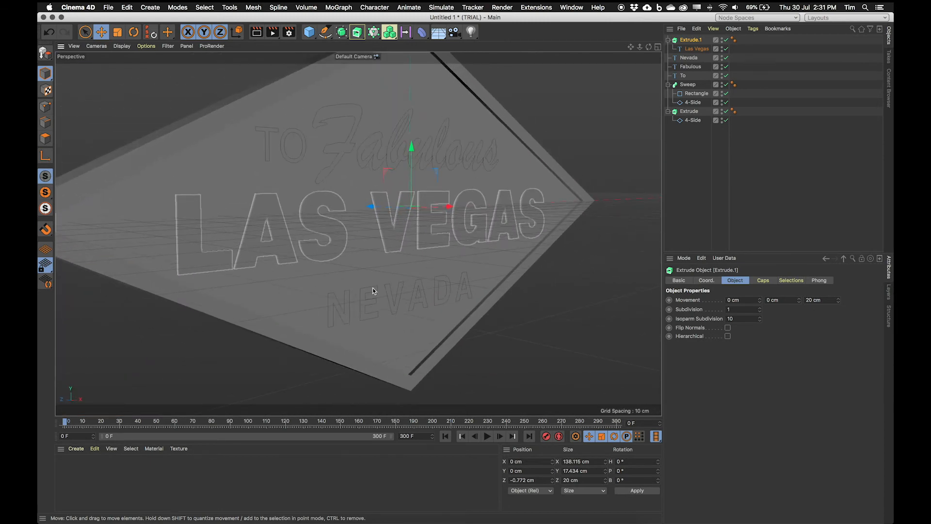
Add a Connect object and place the Nevada, Fabulous and To texts inside it.
{"action": "left_click", "coordinate": [688, 58]}
{"action": "left_click", "coordinate": [690, 67]}
{"action": "left_click", "coordinate": [683, 76]}
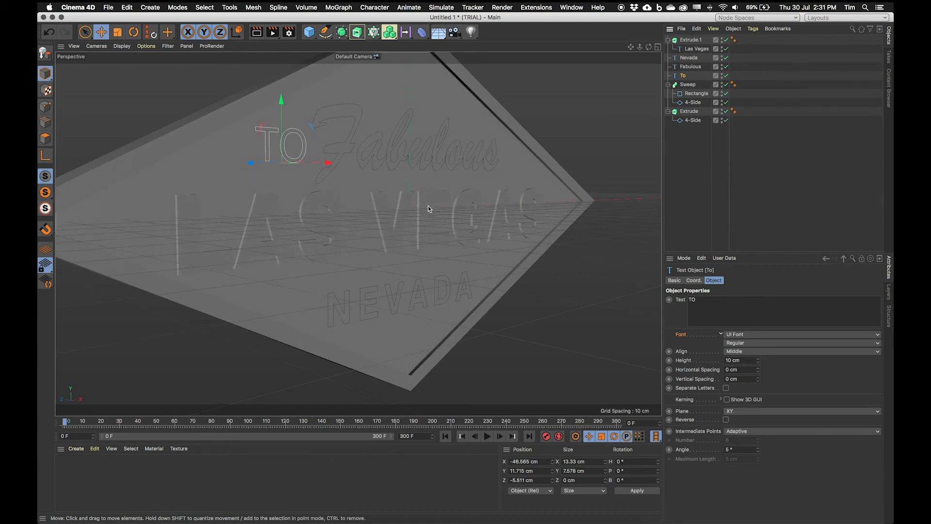
{"action": "left_click", "coordinate": [149, 7]}
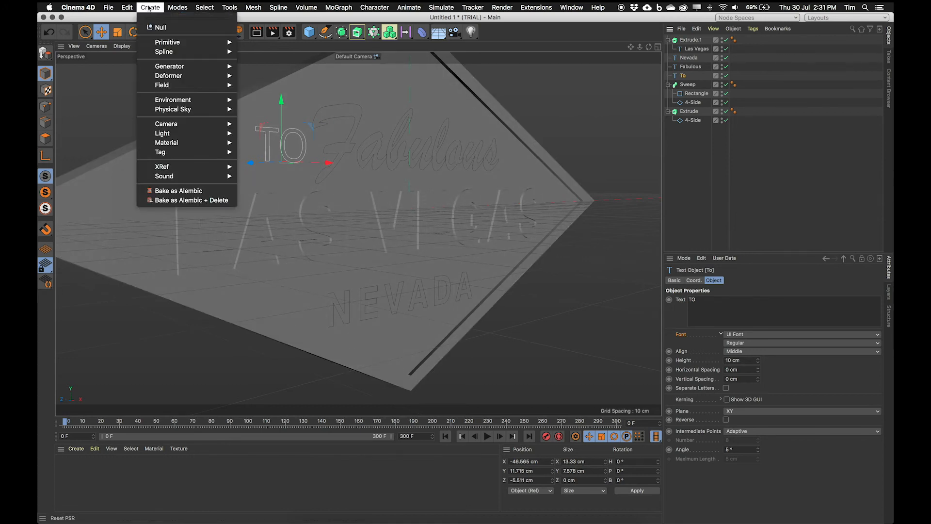
{"action": "mouse_move", "coordinate": [186, 67]}
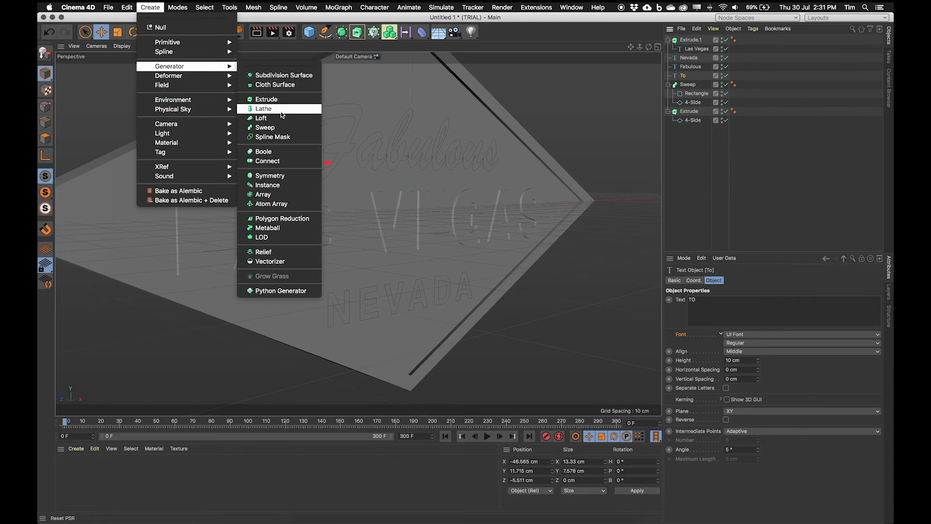
{"action": "left_click", "coordinate": [264, 162]}
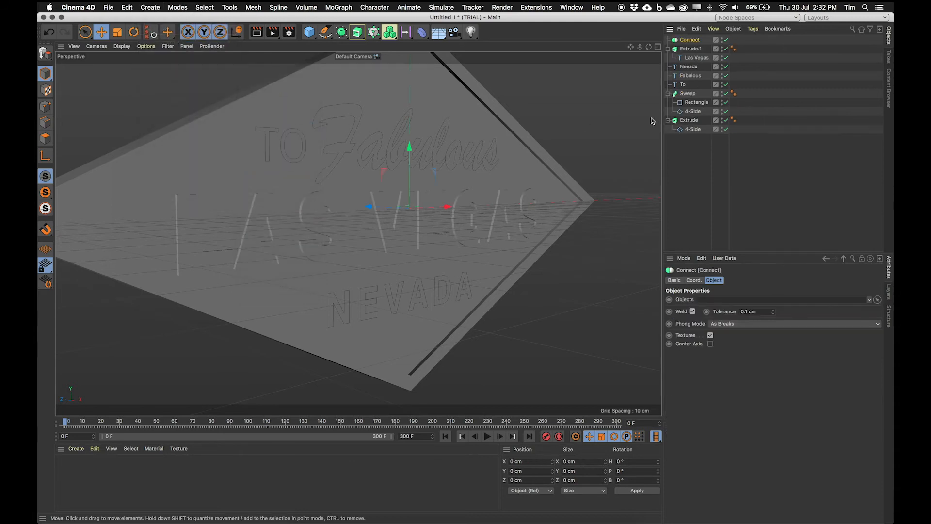
{"action": "left_click", "coordinate": [691, 68]}
{"action": "left_click", "coordinate": [684, 85], "text": "shift"}
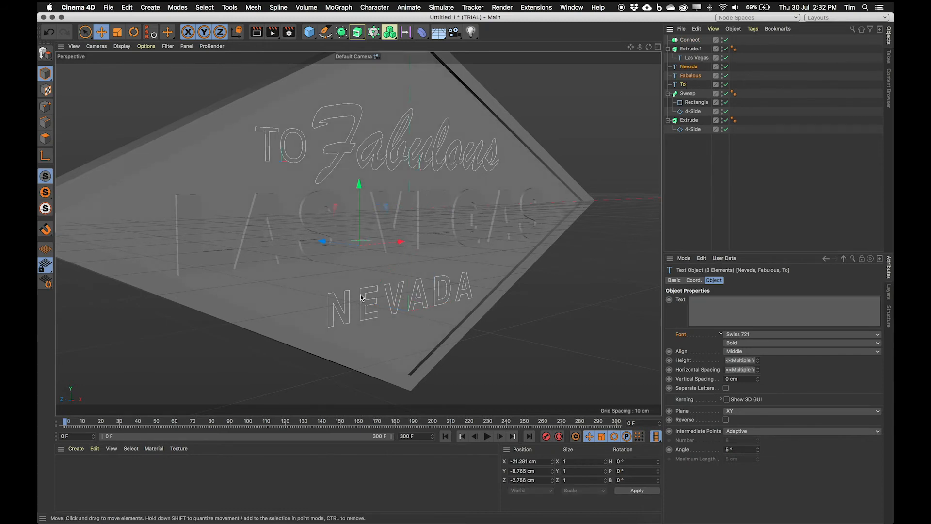
{"action": "left_click_drag", "start_coordinate": [696, 70], "coordinate": [694, 41]}
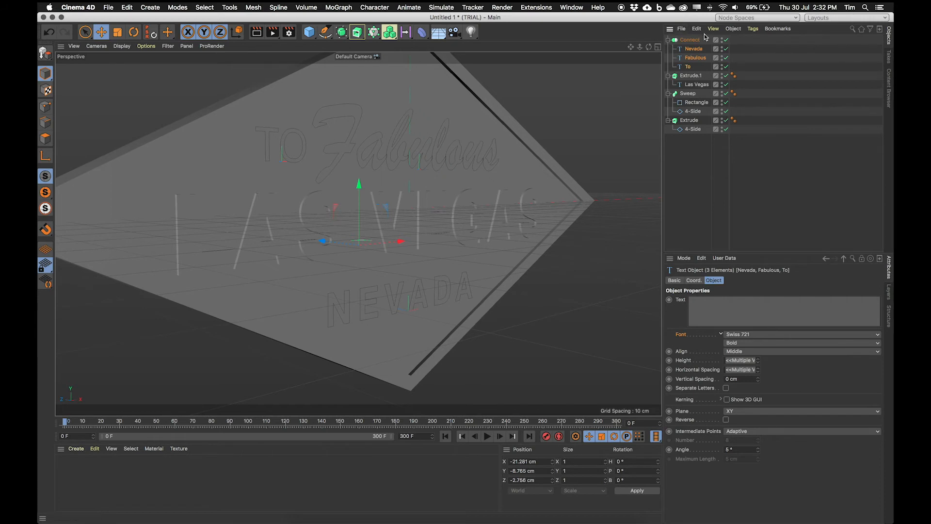
{"action": "left_click", "coordinate": [689, 40]}
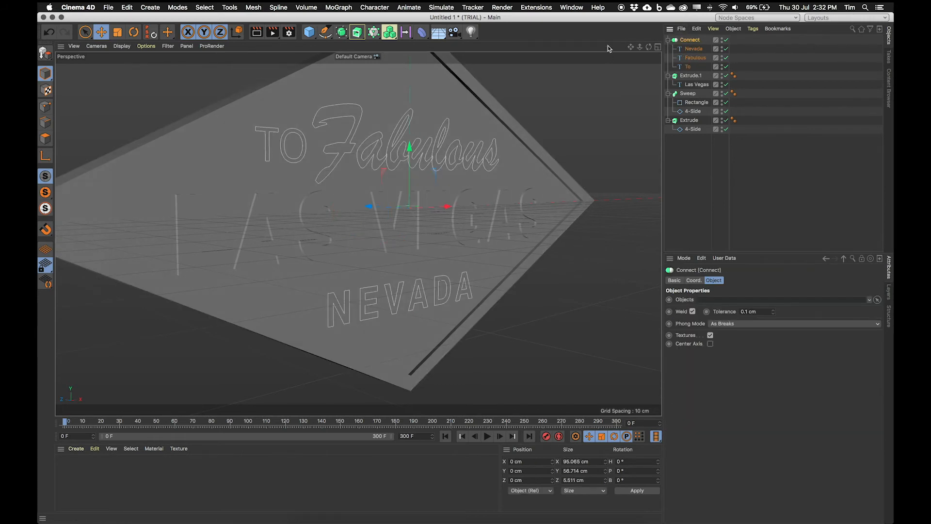
Add another Extrude generator and nest the Connect object with the three texts inside it.
{"action": "left_click", "coordinate": [150, 7]}
{"action": "mouse_move", "coordinate": [180, 65]}
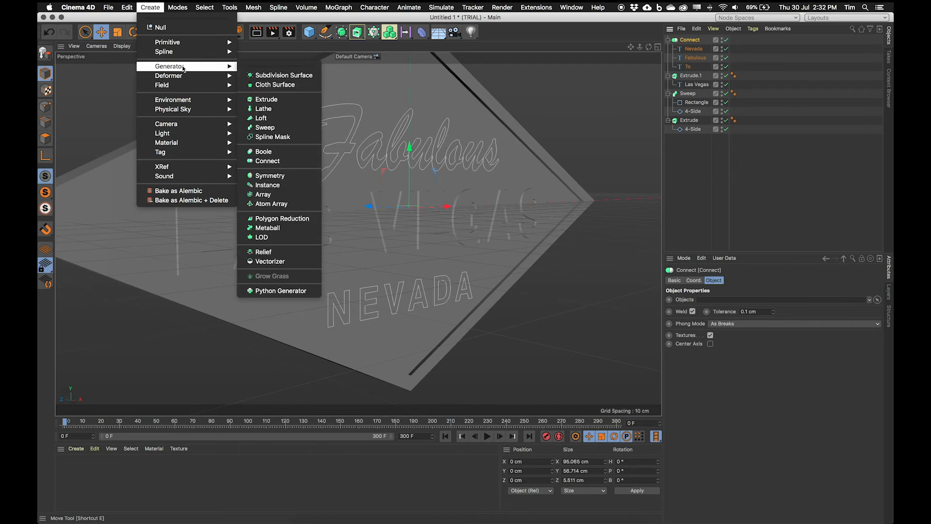
{"action": "left_click", "coordinate": [271, 96]}
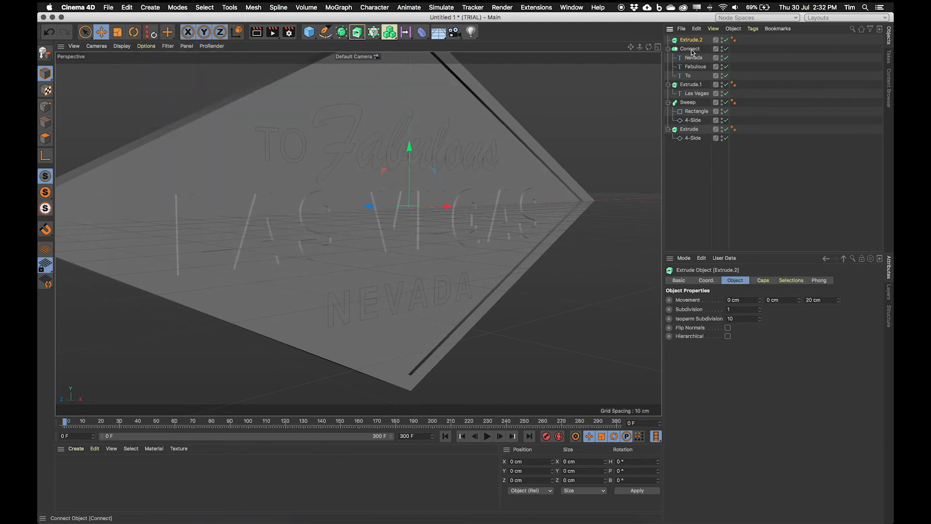
{"action": "left_click_drag", "start_coordinate": [697, 42], "coordinate": [699, 41]}
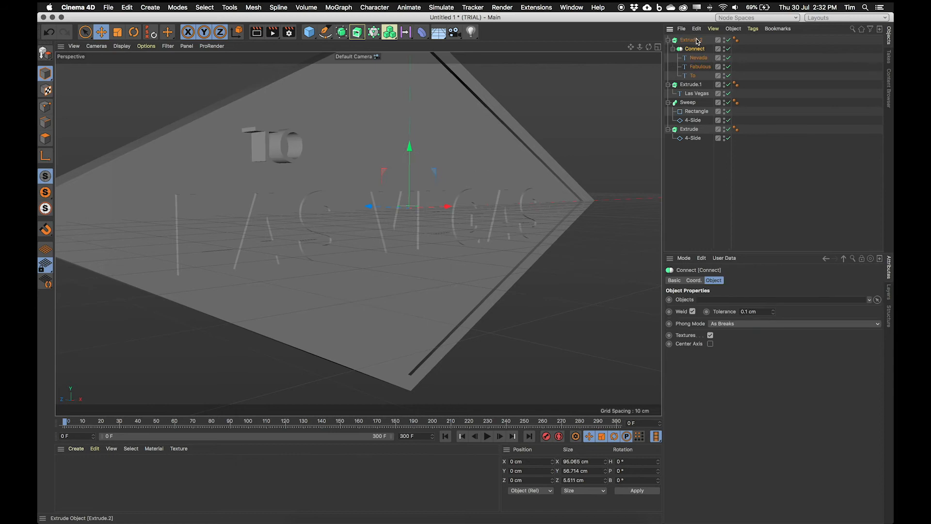
Pull the extrusion of the three connected texts out in front of the panel, to about Z -33.4 cm.
{"action": "left_click", "coordinate": [697, 42]}
{"action": "left_click_drag", "start_coordinate": [364, 185], "coordinate": [369, 153], "text": "alt"}
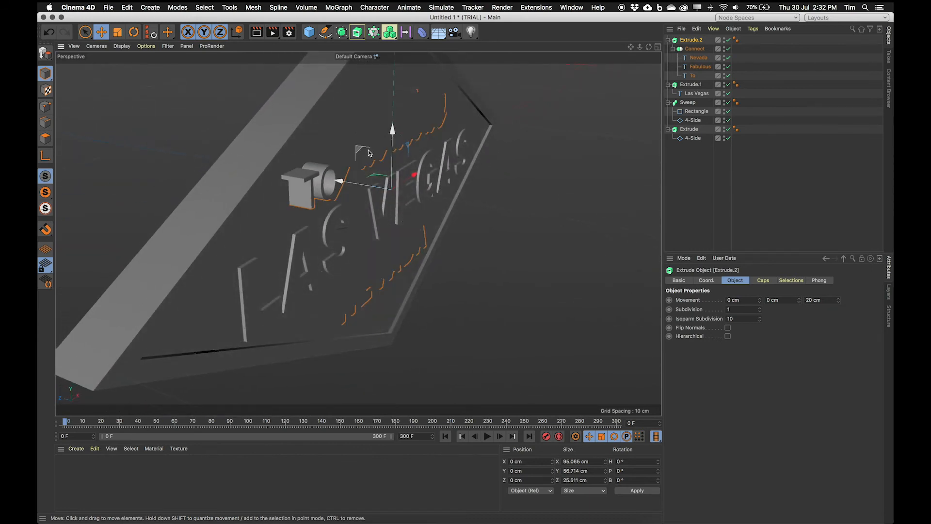
{"action": "left_click_drag", "start_coordinate": [340, 181], "coordinate": [463, 209]}
{"action": "left_click_drag", "start_coordinate": [424, 251], "coordinate": [407, 244], "text": "alt"}
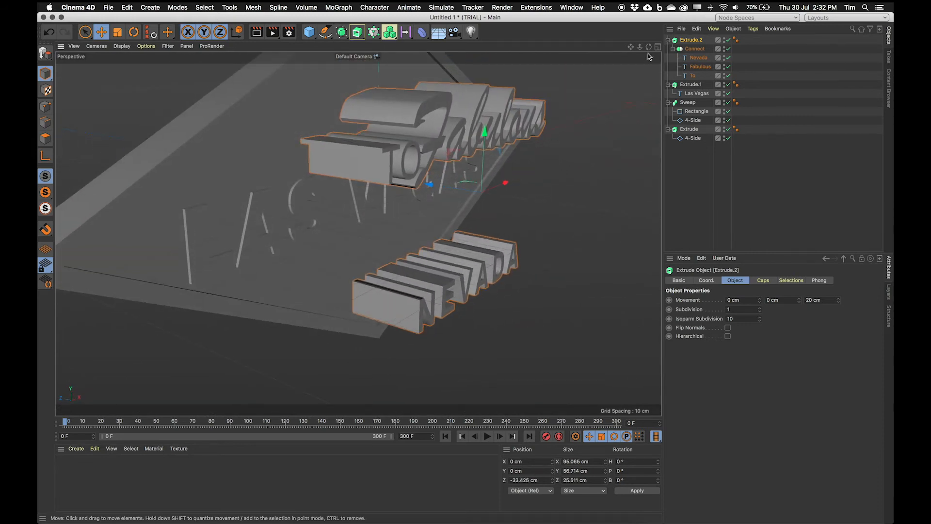
Compare the Z positions of the three connected texts and set the TO text's Z position to 0 cm.
{"action": "left_click", "coordinate": [693, 75]}
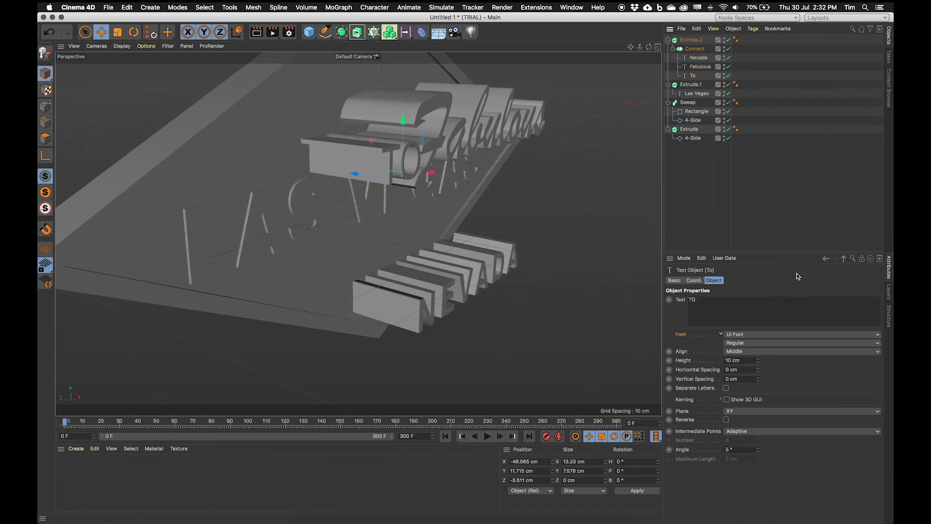
{"action": "left_click", "coordinate": [694, 280]}
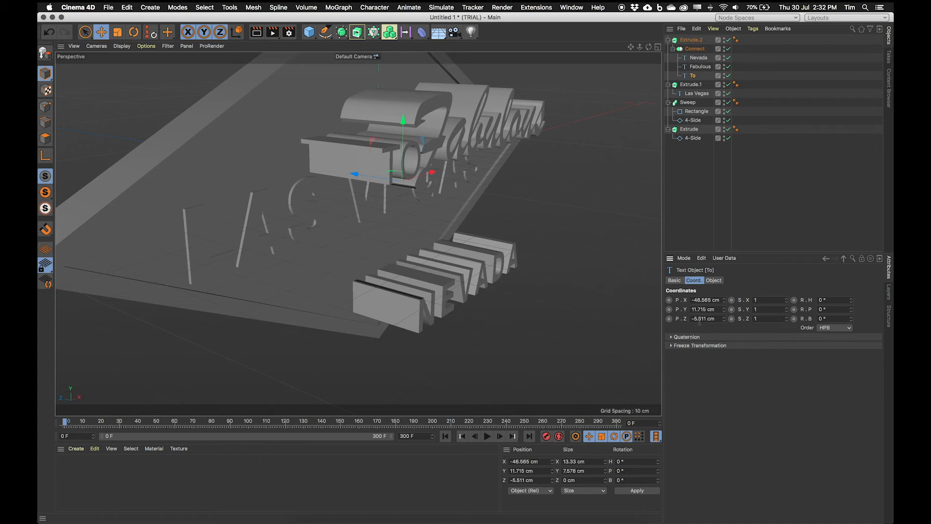
{"action": "left_click", "coordinate": [701, 67]}
{"action": "left_click", "coordinate": [698, 58]}
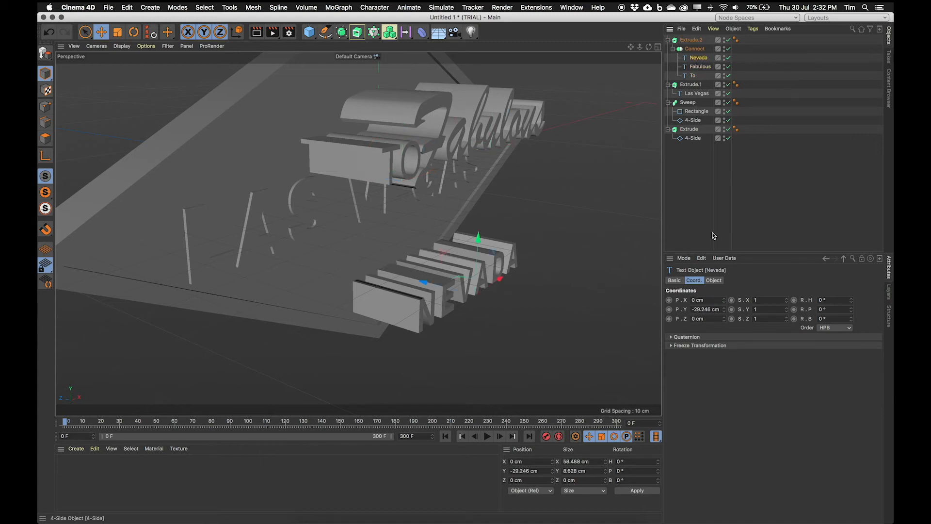
{"action": "left_click", "coordinate": [693, 76]}
{"action": "left_click", "coordinate": [706, 319]}
{"action": "type", "text": "0"}
{"action": "key", "text": "Return"}
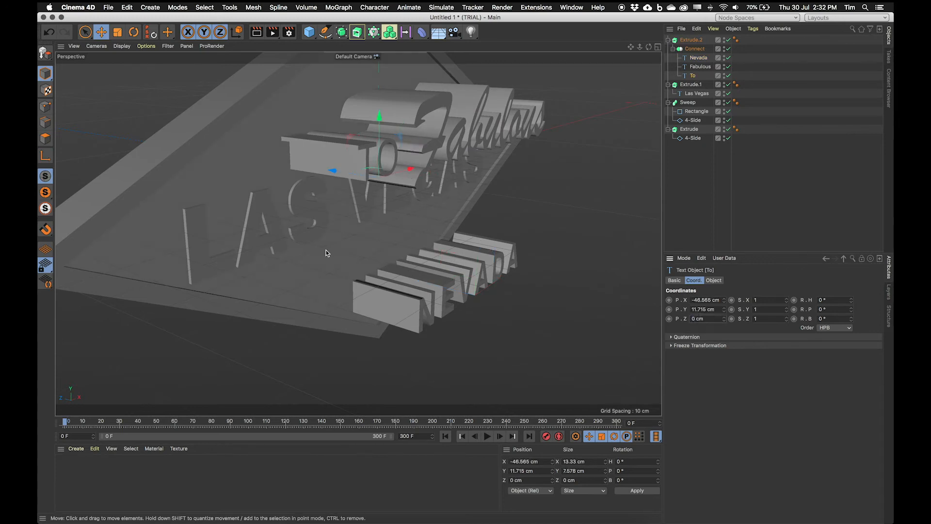
Set the extrusion depth of the connected Nevada, Fabulous and To texts to 5 cm.
{"action": "left_click_drag", "start_coordinate": [302, 214], "coordinate": [376, 200], "text": "alt"}
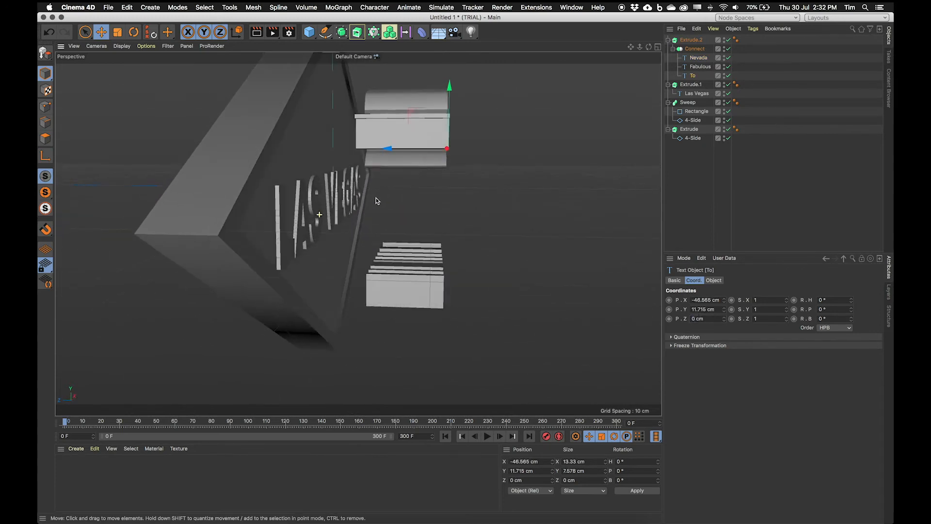
{"action": "left_click_drag", "start_coordinate": [379, 179], "coordinate": [403, 167], "text": "alt"}
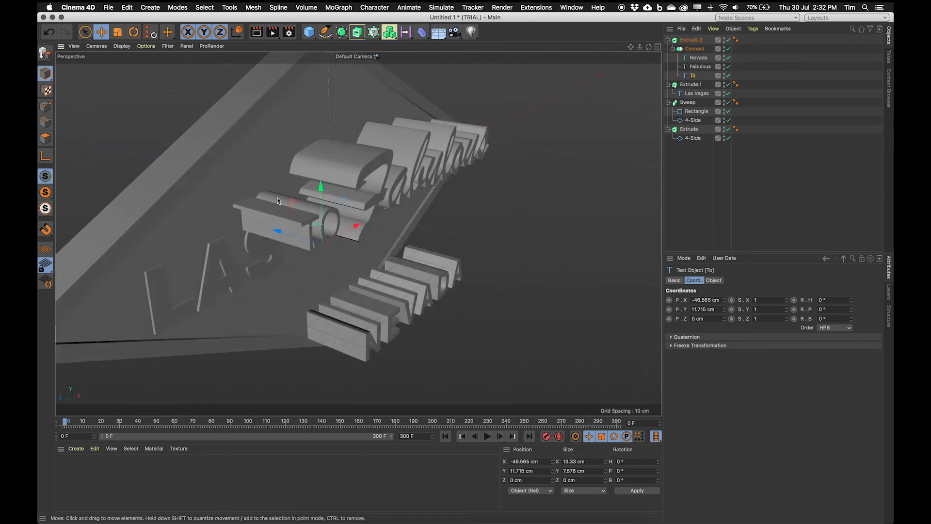
{"action": "left_click", "coordinate": [691, 40]}
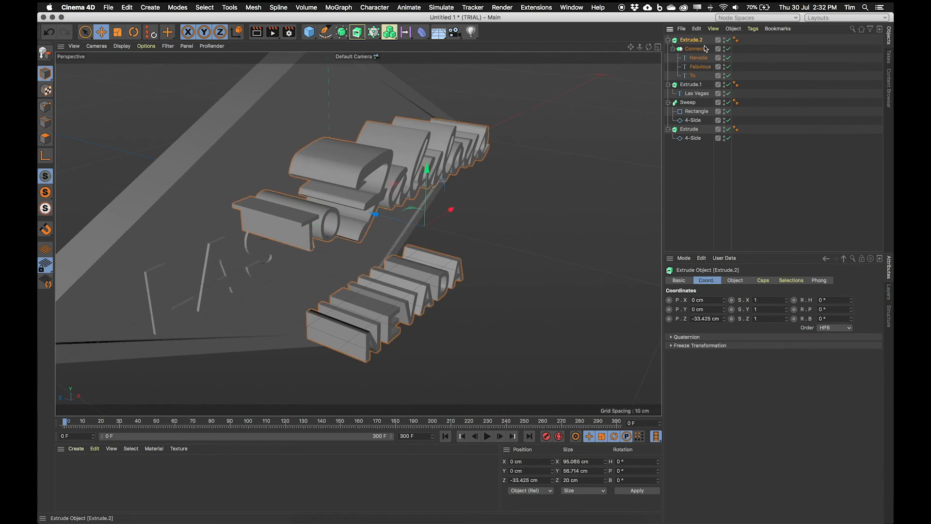
{"action": "left_click", "coordinate": [736, 281]}
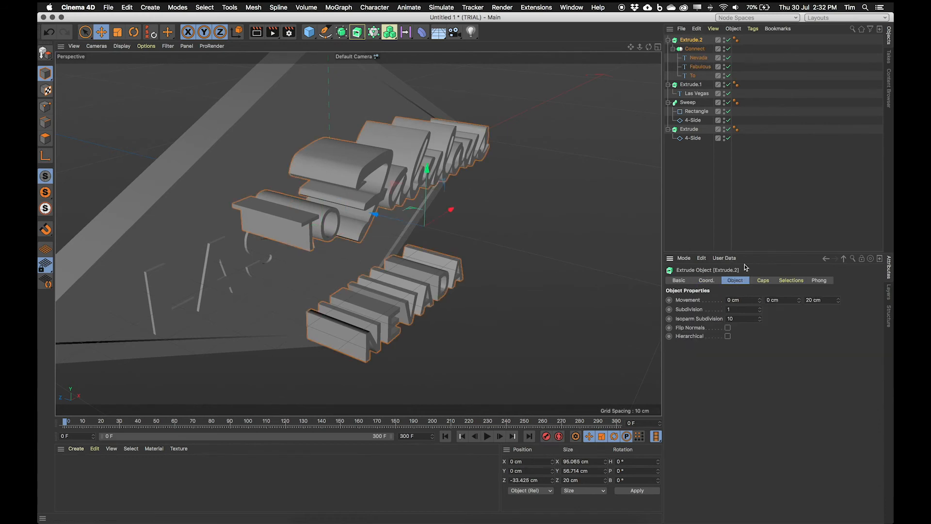
{"action": "left_click", "coordinate": [814, 300]}
{"action": "type", "text": "5"}
{"action": "key", "text": "Return"}
Move the extrusion of the three connected texts back against the panel, to about Z -0.5 cm.
{"action": "left_click_drag", "start_coordinate": [370, 272], "coordinate": [408, 257], "text": "alt"}
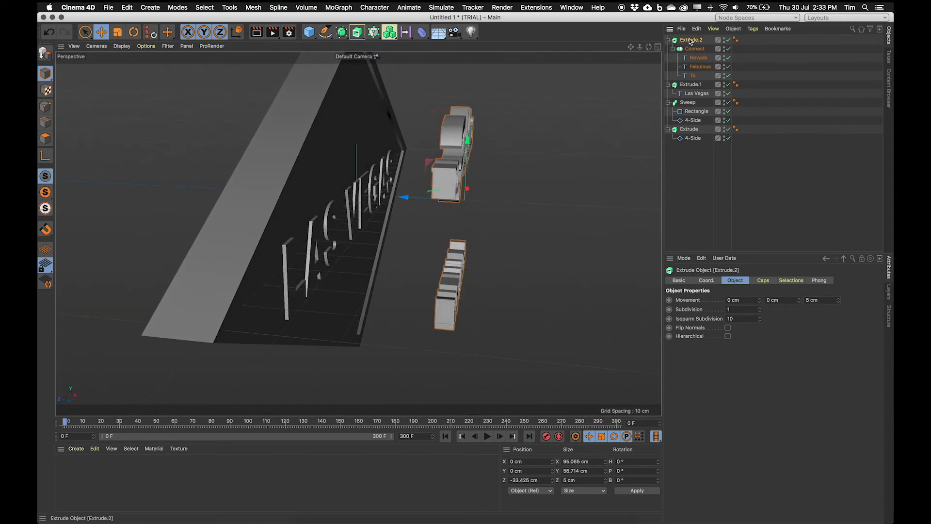
{"action": "left_click_drag", "start_coordinate": [413, 204], "coordinate": [306, 200]}
{"action": "left_click_drag", "start_coordinate": [358, 234], "coordinate": [365, 191], "text": "alt"}
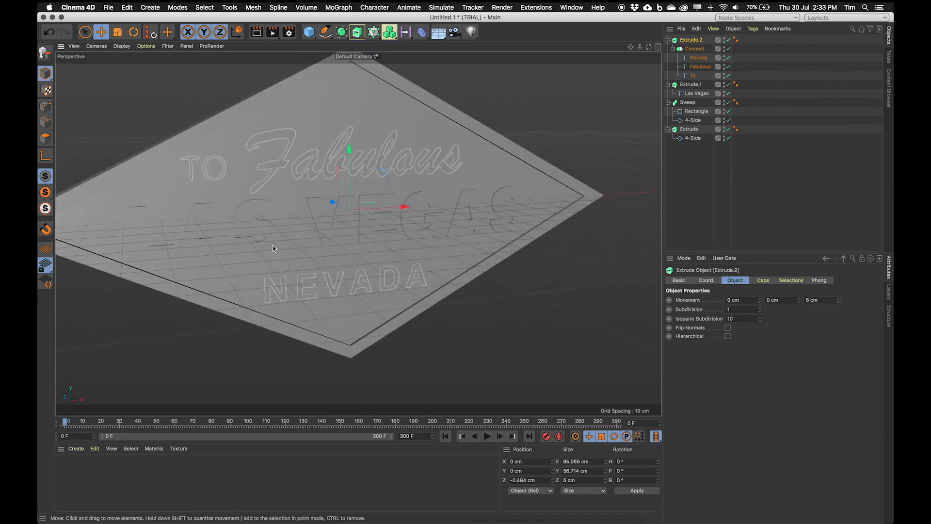
{"action": "left_click_drag", "start_coordinate": [388, 276], "coordinate": [414, 281], "text": "alt"}
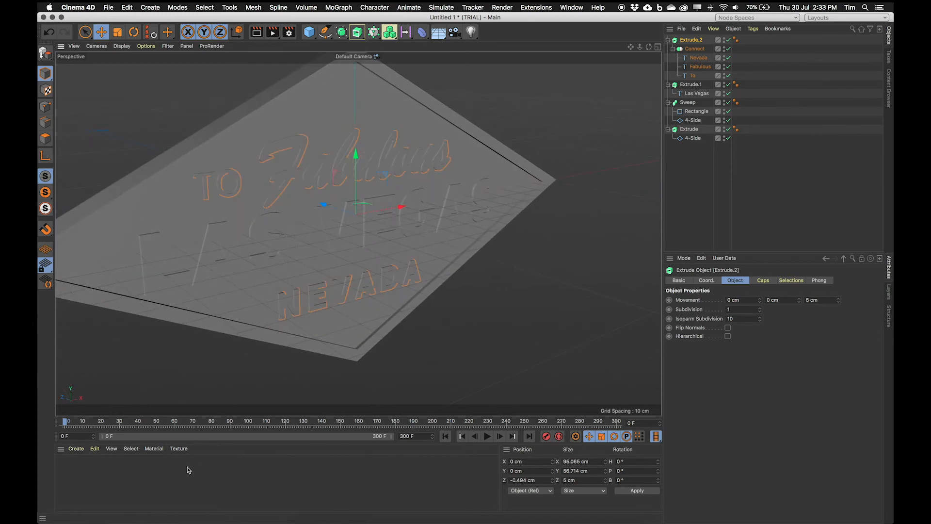
Create a new default material, open its Color channel for editing and check the lettering colours in the Las Vegas sign photo.
{"action": "left_click", "coordinate": [77, 449]}
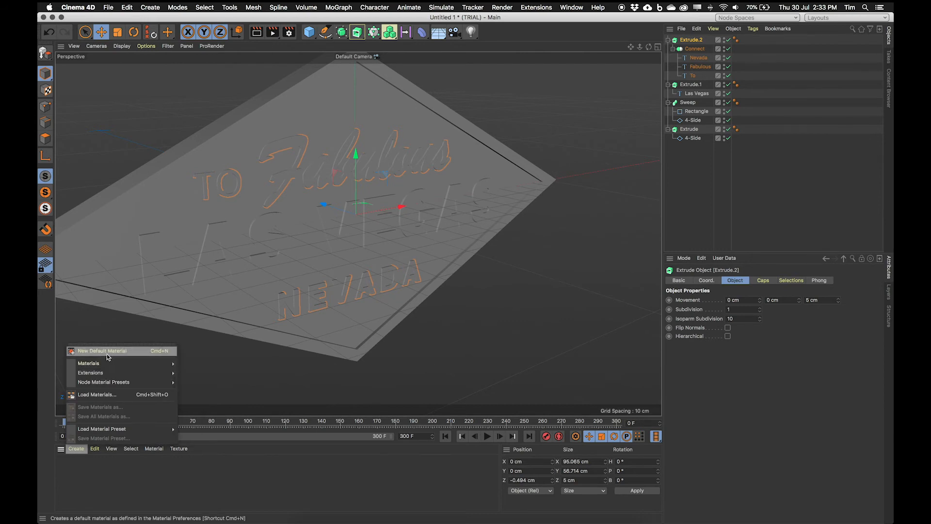
{"action": "left_click", "coordinate": [144, 354]}
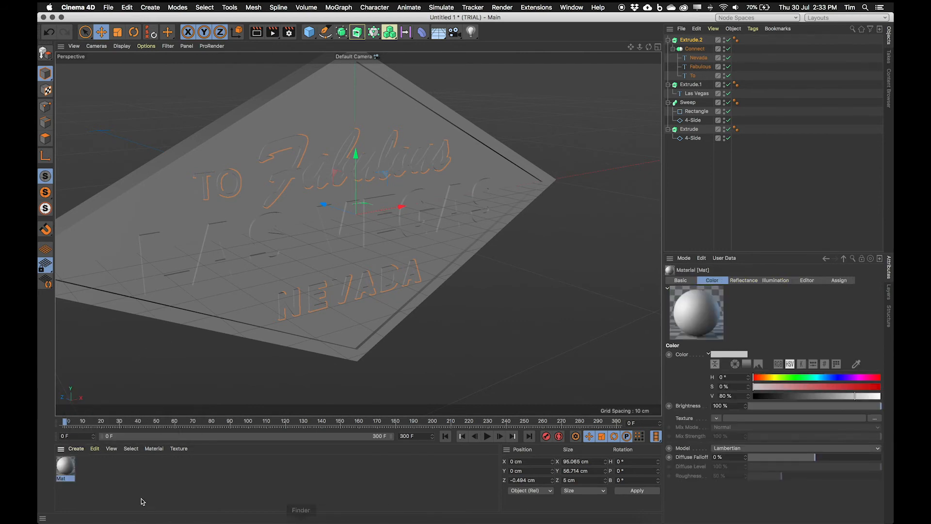
{"action": "double_click", "coordinate": [68, 466]}
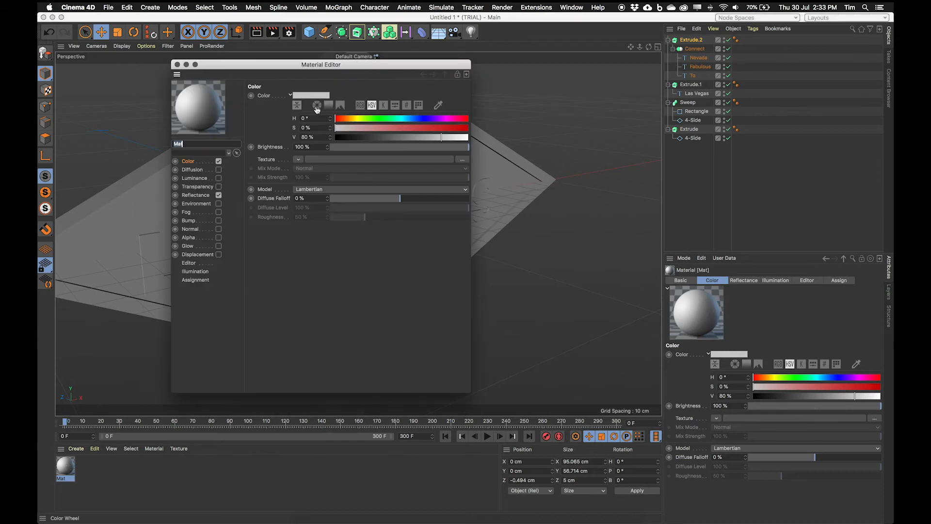
{"action": "left_click_drag", "start_coordinate": [262, 65], "coordinate": [504, 204]}
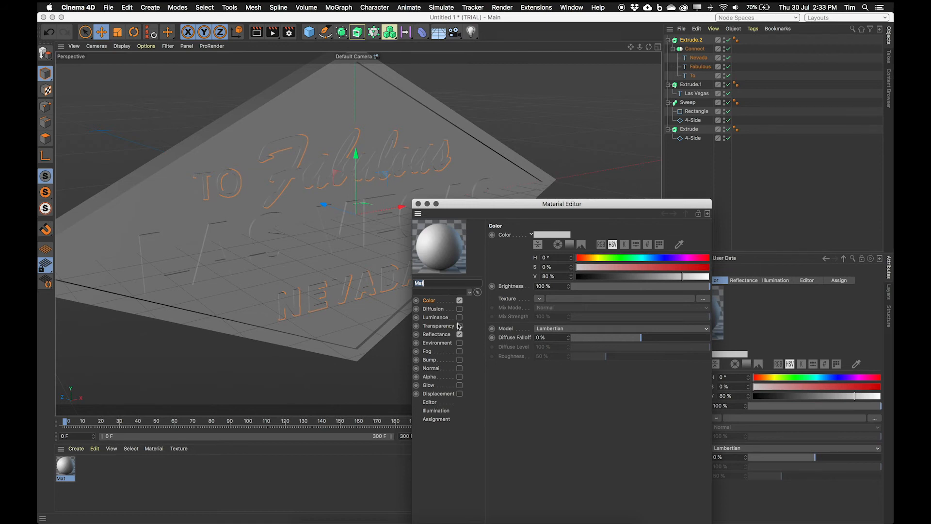
{"action": "left_click", "coordinate": [432, 302]}
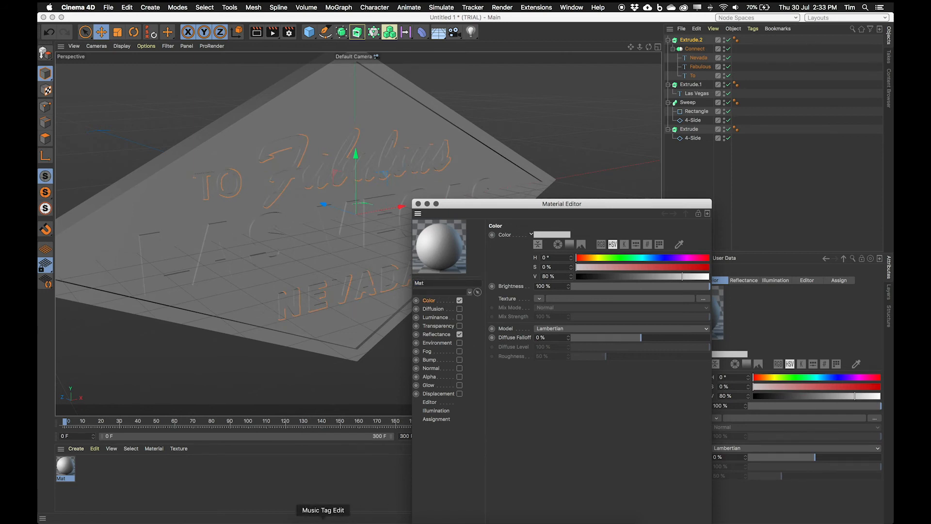
{"action": "left_click", "coordinate": [299, 515]}
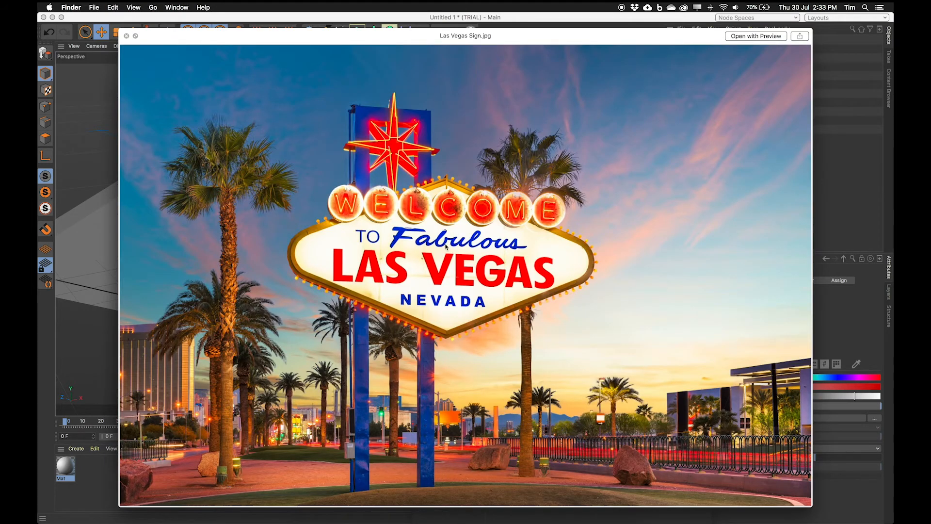
{"action": "left_click", "coordinate": [146, 22]}
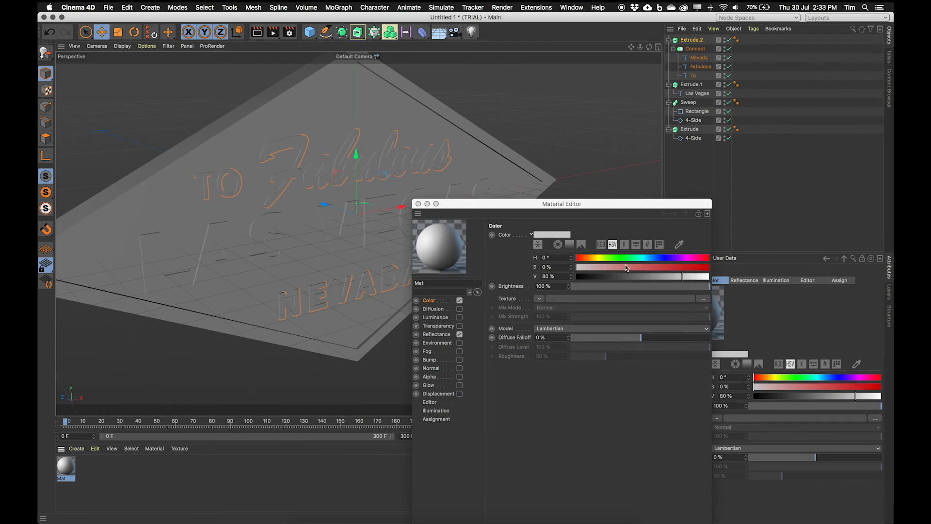
Set the new material's color to a strong blue with RGB 55, 54, 234 and name the material blue.
{"action": "left_click", "coordinate": [666, 258]}
{"action": "left_click", "coordinate": [671, 268]}
{"action": "left_click", "coordinate": [672, 277]}
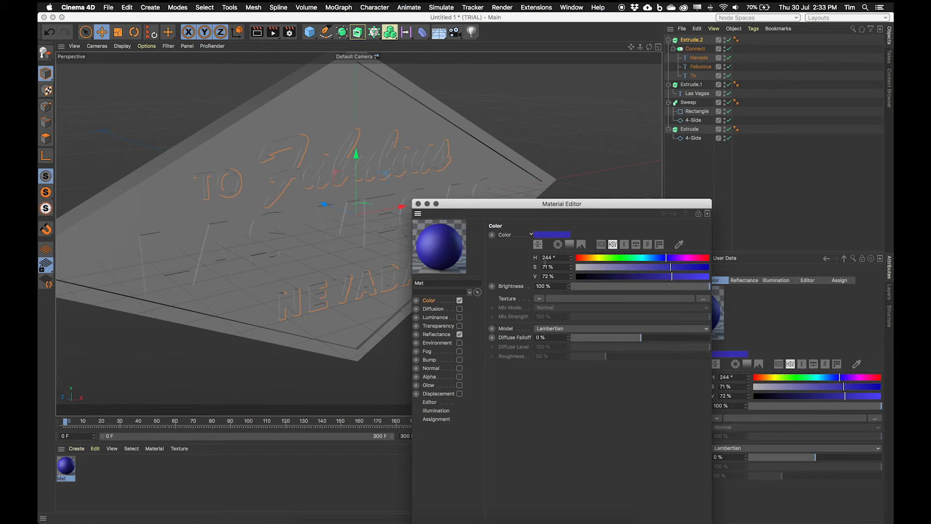
{"action": "left_click", "coordinate": [601, 246]}
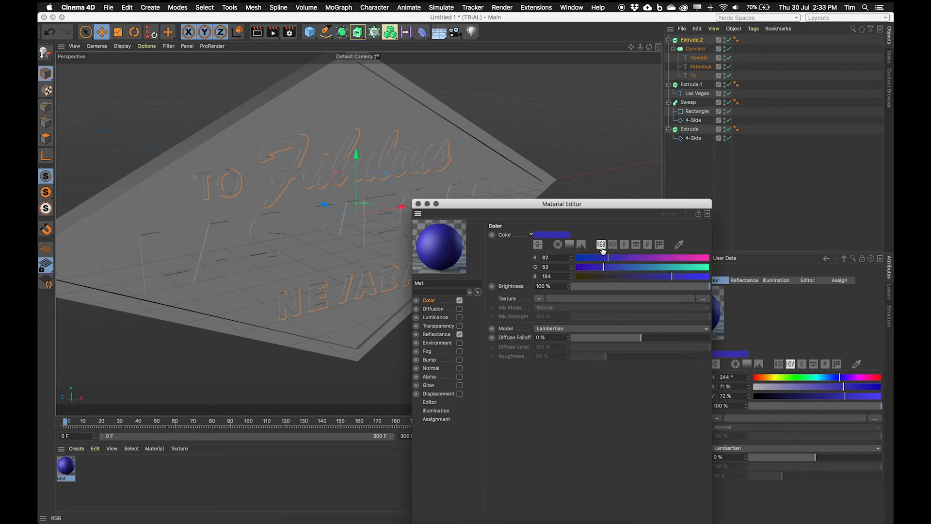
{"action": "left_click_drag", "start_coordinate": [662, 276], "coordinate": [692, 277]}
{"action": "mouse_move", "coordinate": [611, 258]}
{"action": "left_mouse_down"}
{"action": "mouse_move", "coordinate": [633, 272]}
{"action": "mouse_move", "coordinate": [605, 258]}
{"action": "left_mouse_up"}
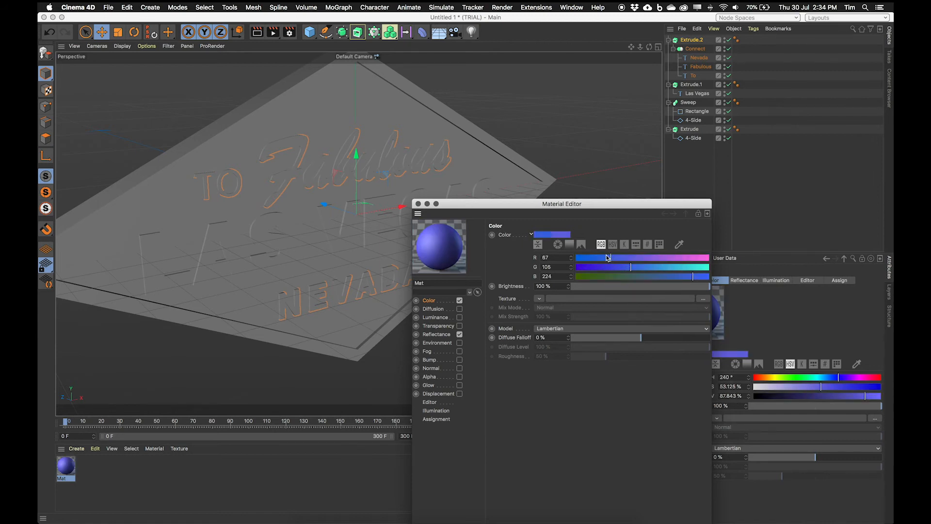
{"action": "left_click", "coordinate": [604, 267]}
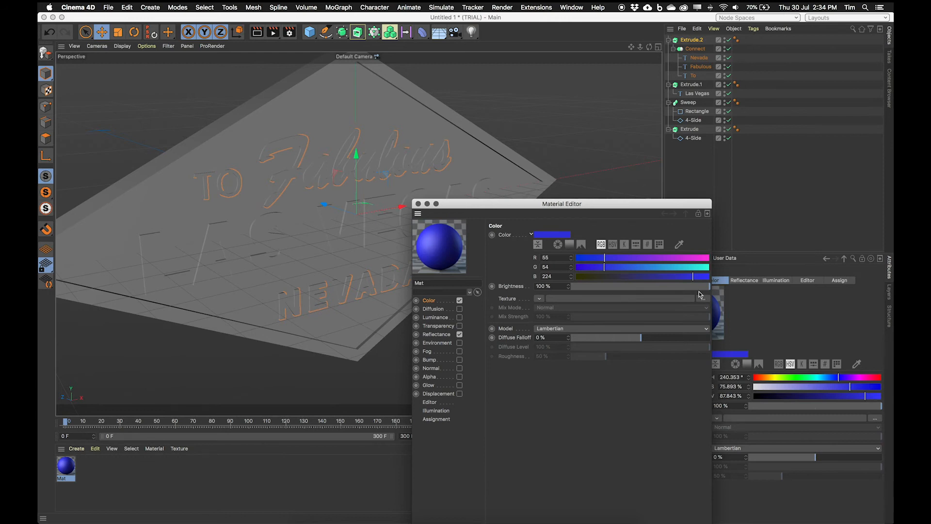
{"action": "left_click", "coordinate": [698, 276]}
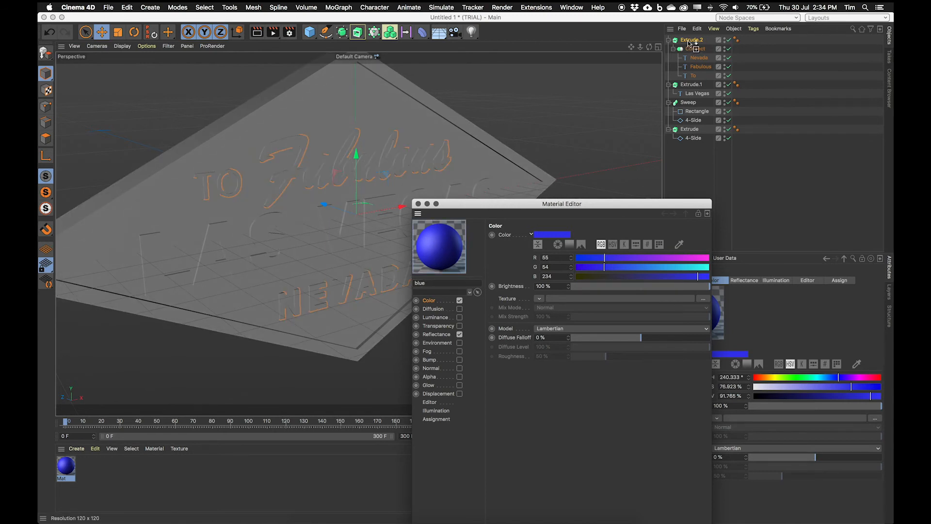
Apply the blue material to the extrusion holding the Nevada, Fabulous and To texts and close the Material Editor.
{"action": "left_click_drag", "start_coordinate": [688, 42], "coordinate": [689, 41]}
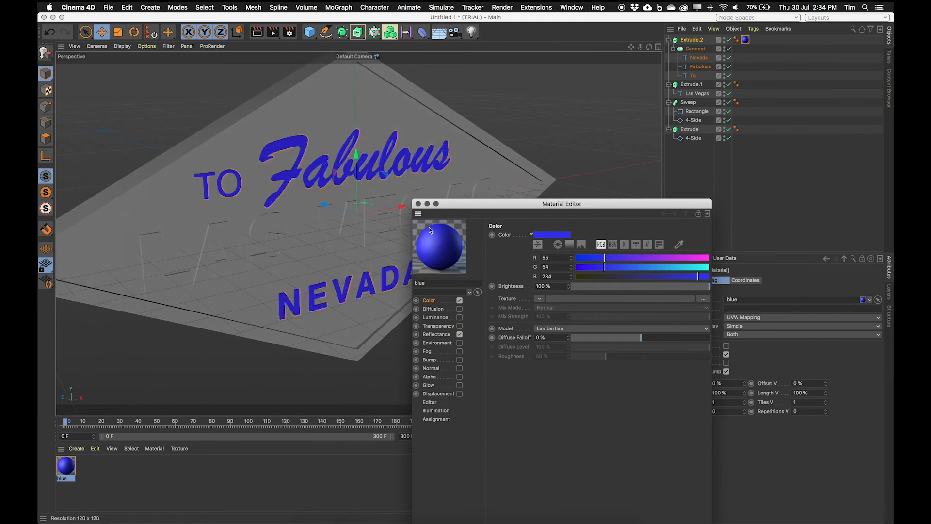
{"action": "left_click", "coordinate": [418, 204]}
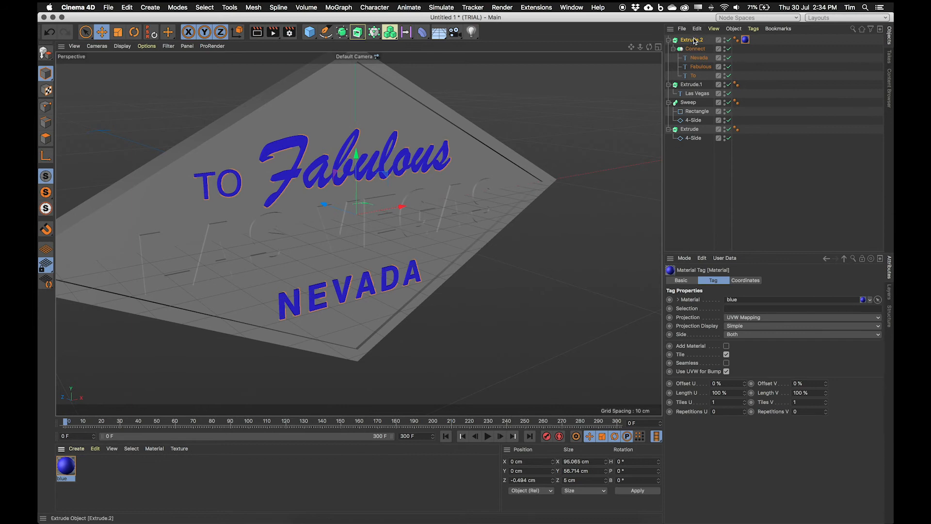
Rename the extrusion of the three connected texts as text 2.
{"action": "double_click", "coordinate": [693, 41]}
{"action": "type", "text": "text"}
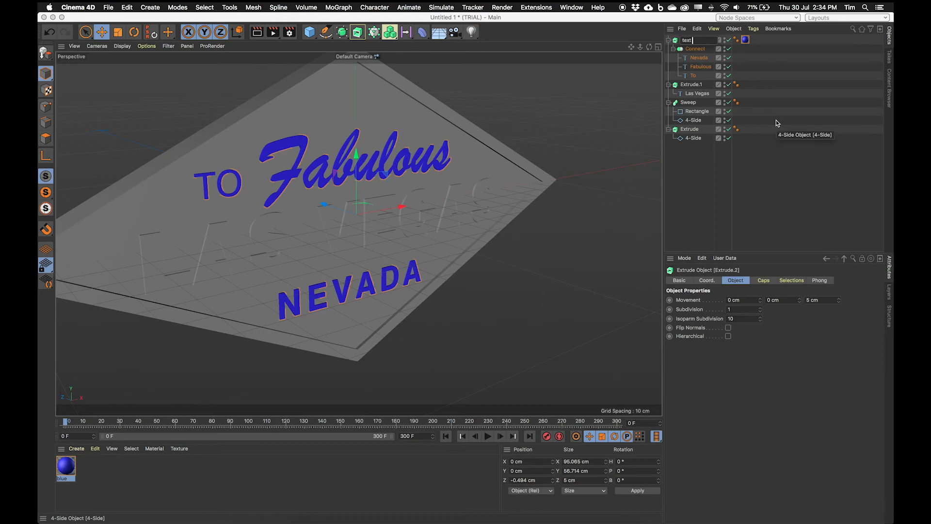
{"action": "type", "text": " 2"}
{"action": "key", "text": "Return"}
Rename the extrusion containing the Las Vegas text as text 1 Las Vegas.
{"action": "left_click", "coordinate": [692, 85]}
{"action": "double_click", "coordinate": [684, 86]}
{"action": "type", "text": "text 1"}
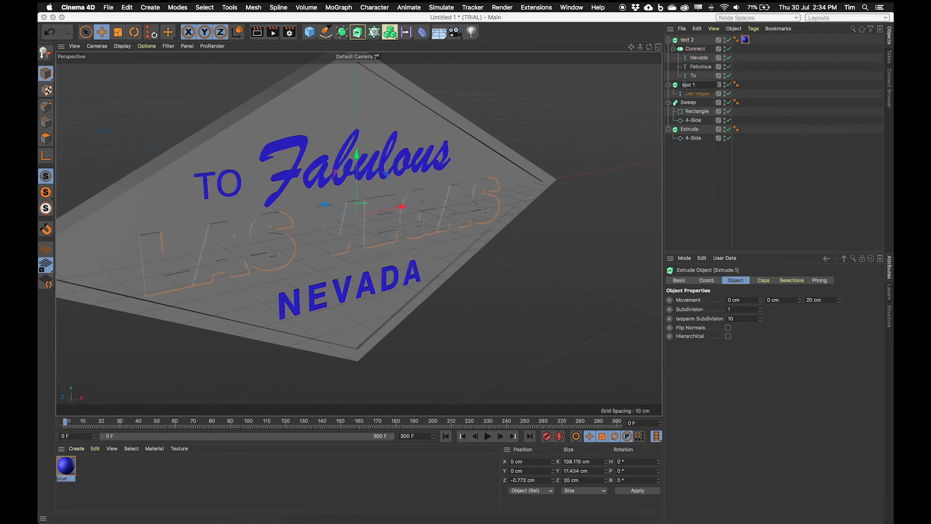
{"action": "type", "text": " Las Vega"}
{"action": "key", "text": "Return"}
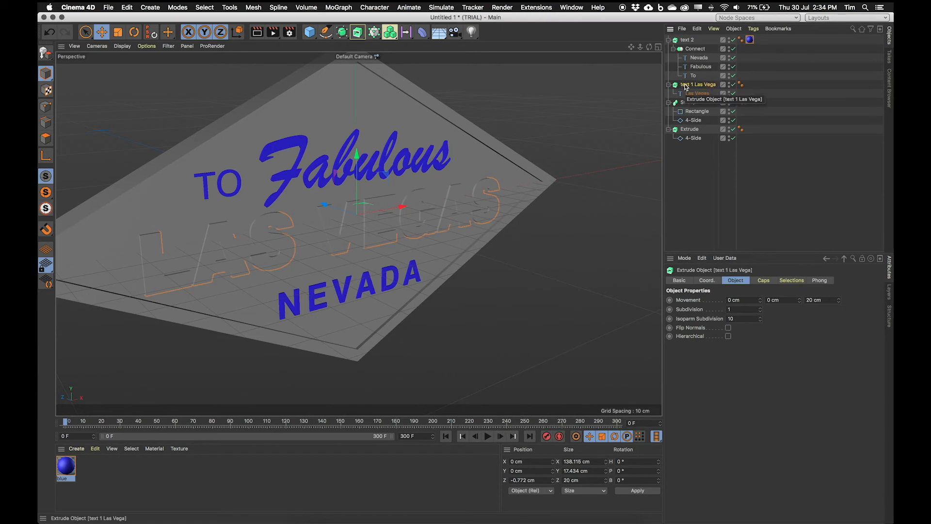
{"action": "double_click", "coordinate": [707, 85]}
{"action": "left_click", "coordinate": [715, 86]}
{"action": "key", "text": "Return"}
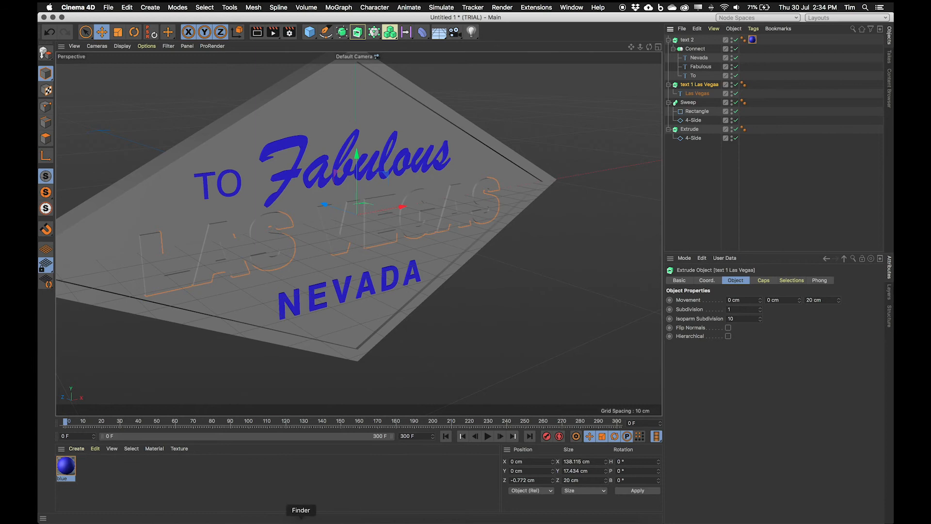
Check the LAS VEGAS lettering colour in the reference photo, and duplicate the blue material as one named red.
{"action": "left_click", "coordinate": [301, 522]}
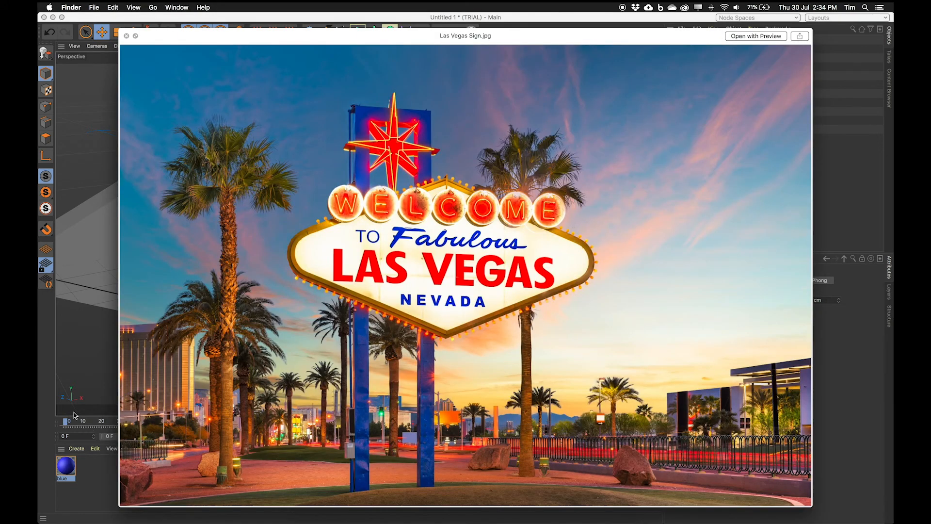
{"action": "left_click", "coordinate": [38, 363]}
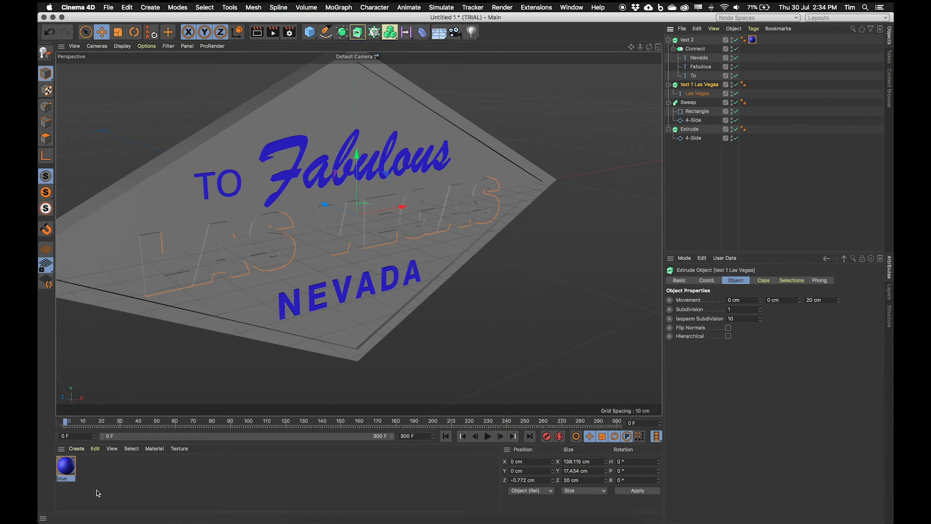
{"action": "left_click_drag", "start_coordinate": [69, 467], "coordinate": [91, 468], "text": "ctrl"}
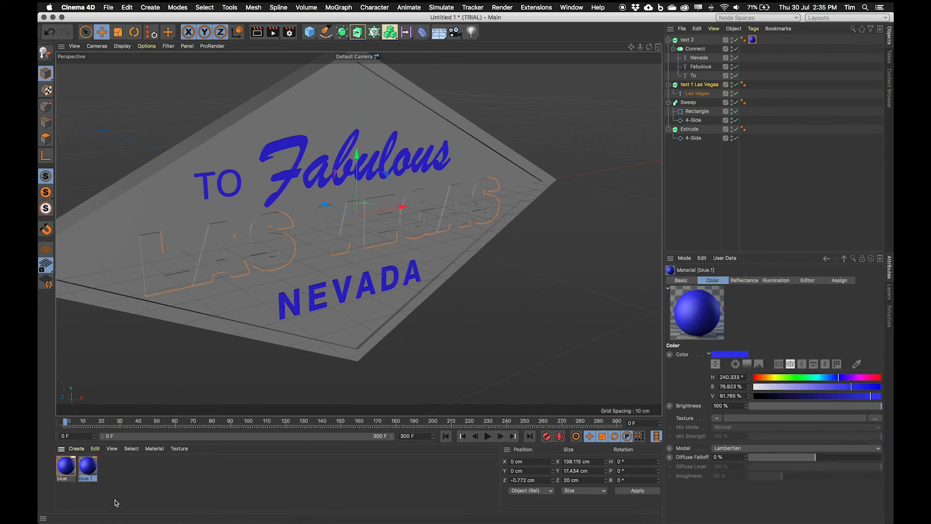
{"action": "double_click", "coordinate": [90, 465]}
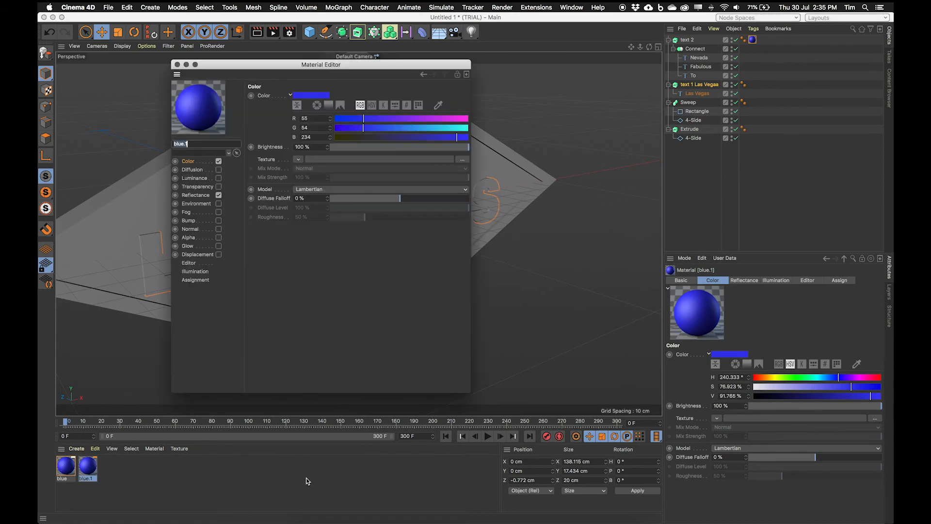
{"action": "type", "text": "red"}
{"action": "key", "text": "Return"}
Set the red material's color to RGB 232, 71, 50 and move its editor window clear of the sign.
{"action": "left_click_drag", "start_coordinate": [406, 120], "coordinate": [456, 125]}
{"action": "mouse_move", "coordinate": [392, 138]}
{"action": "left_mouse_down"}
{"action": "mouse_move", "coordinate": [370, 138]}
{"action": "mouse_move", "coordinate": [367, 149]}
{"action": "left_mouse_up"}
{"action": "left_click", "coordinate": [367, 129]}
{"action": "mouse_move", "coordinate": [372, 129]}
{"action": "left_mouse_down"}
{"action": "mouse_move", "coordinate": [385, 141]}
{"action": "mouse_move", "coordinate": [393, 130]}
{"action": "mouse_move", "coordinate": [361, 137]}
{"action": "left_mouse_up"}
{"action": "left_click_drag", "start_coordinate": [314, 66], "coordinate": [658, 208]}
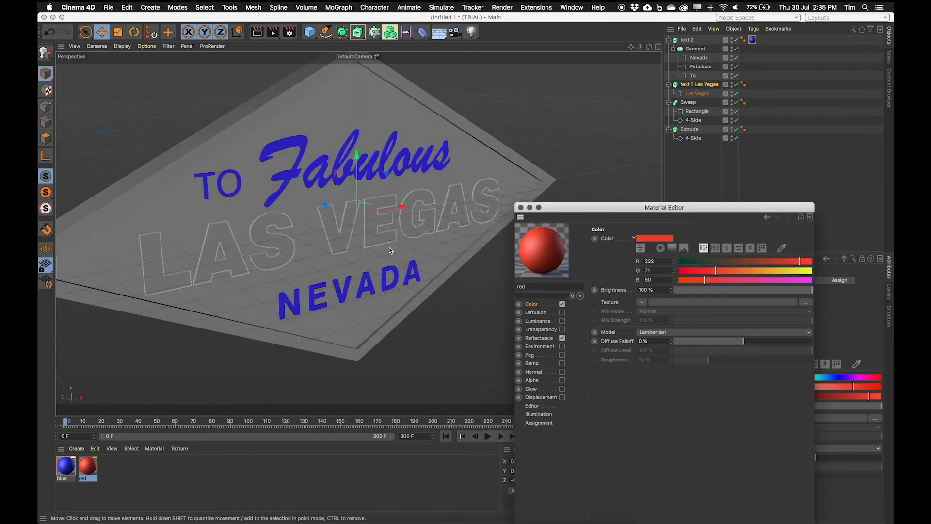
Apply the red material to the text 1 Las Vegas extrusion and close the Material Editor.
{"action": "left_click_drag", "start_coordinate": [635, 131], "coordinate": [704, 86]}
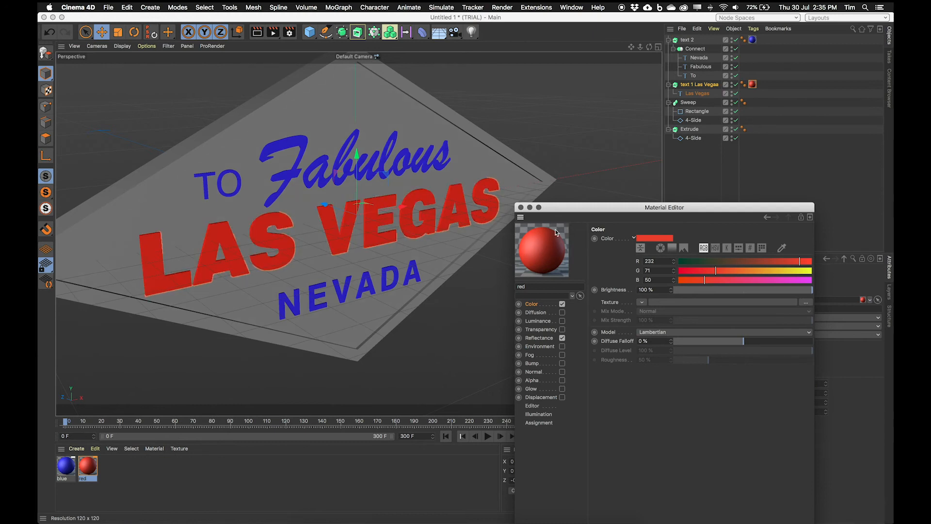
{"action": "left_click", "coordinate": [520, 207]}
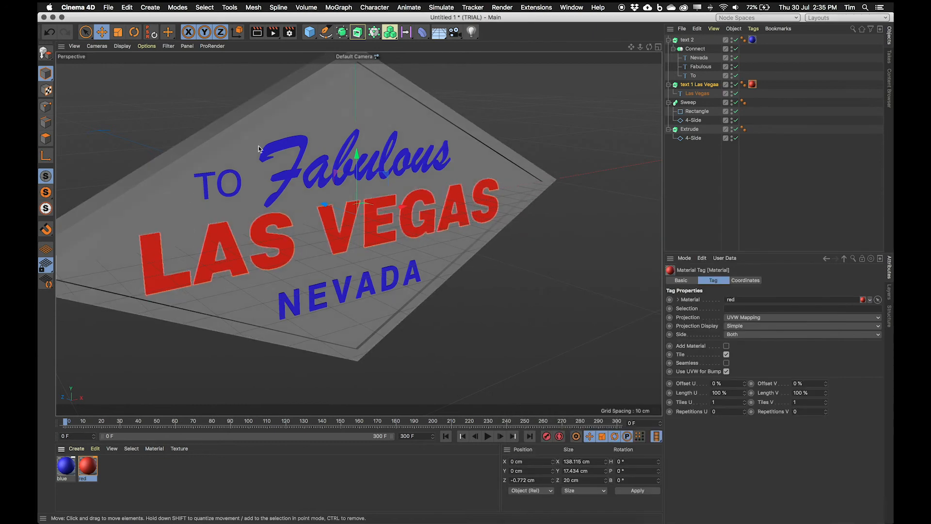
{"action": "mouse_move", "coordinate": [294, 192]}
{"action": "left_mouse_down", "text": "alt"}
{"action": "mouse_move", "coordinate": [287, 185]}
{"action": "mouse_move", "coordinate": [329, 151]}
{"action": "mouse_move", "coordinate": [288, 187]}
{"action": "mouse_move", "coordinate": [306, 191]}
{"action": "left_mouse_up", "text": "alt"}
{"action": "scroll", "coordinate": [287, 186], "scroll_direction": "down", "scroll_amount": 5}
{"action": "scroll", "coordinate": [307, 191], "scroll_direction": "up", "scroll_amount": 4}
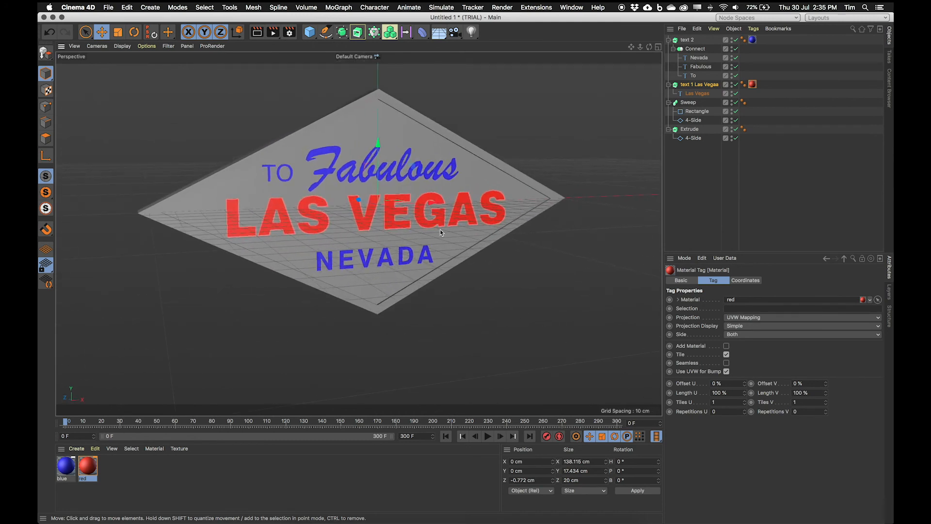
{"action": "left_click_drag", "start_coordinate": [404, 240], "coordinate": [417, 284], "text": "alt"}
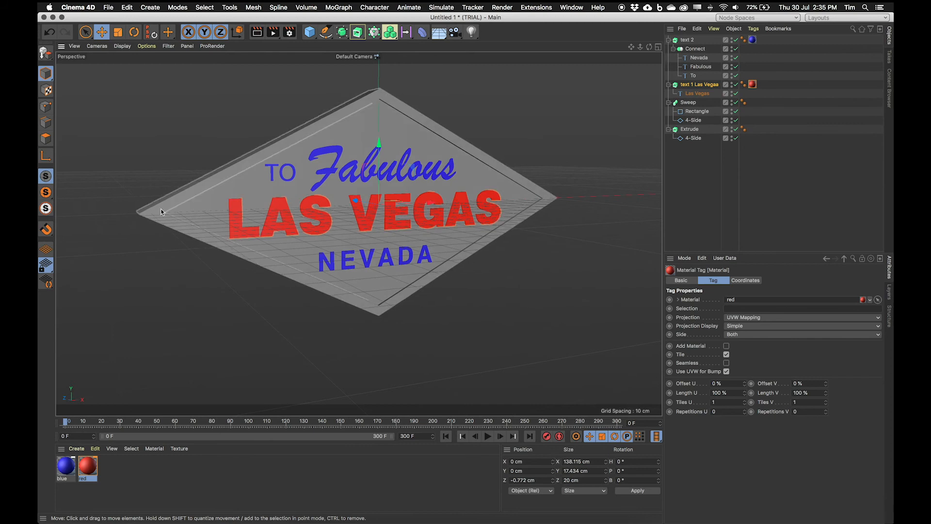
{"action": "left_click_drag", "start_coordinate": [224, 164], "coordinate": [322, 201], "text": "alt"}
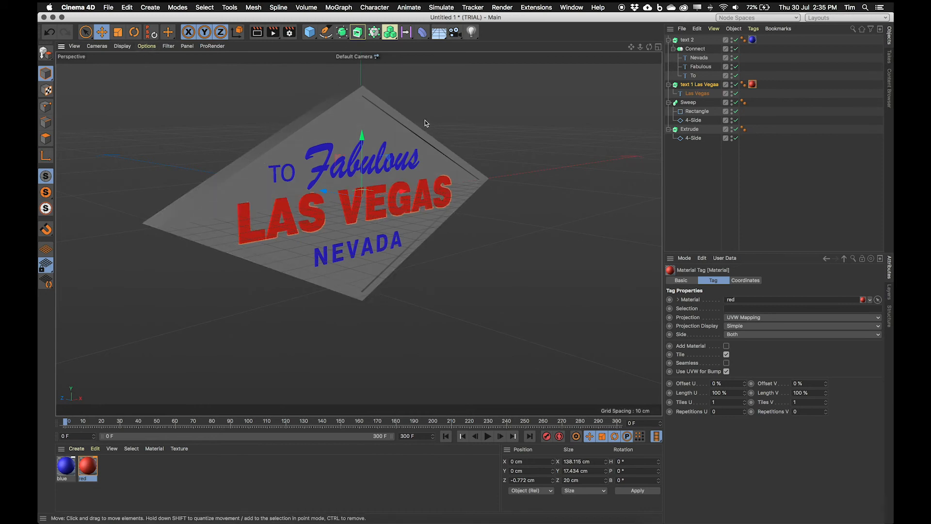
Add a Sphere primitive and shrink its radius to about 2.2 cm for the sign's border bulbs.
{"action": "left_click", "coordinate": [151, 8]}
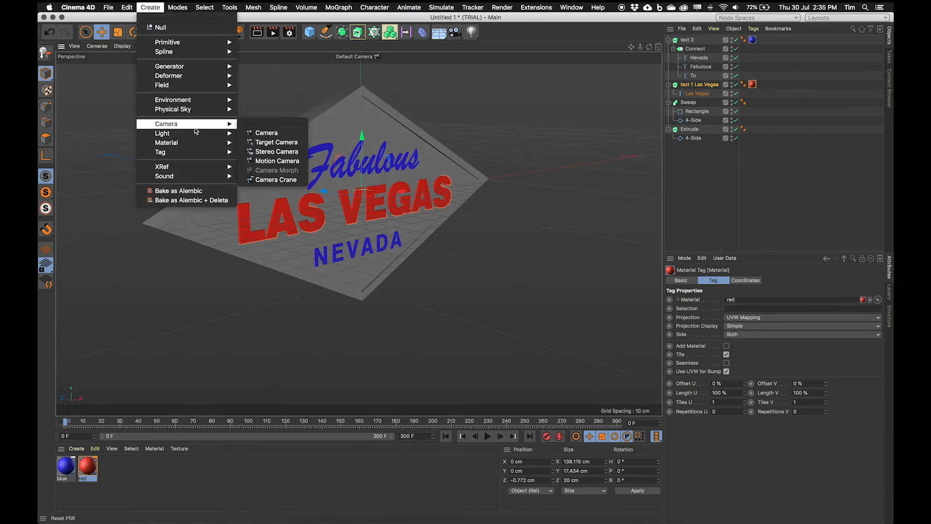
{"action": "mouse_move", "coordinate": [195, 42]}
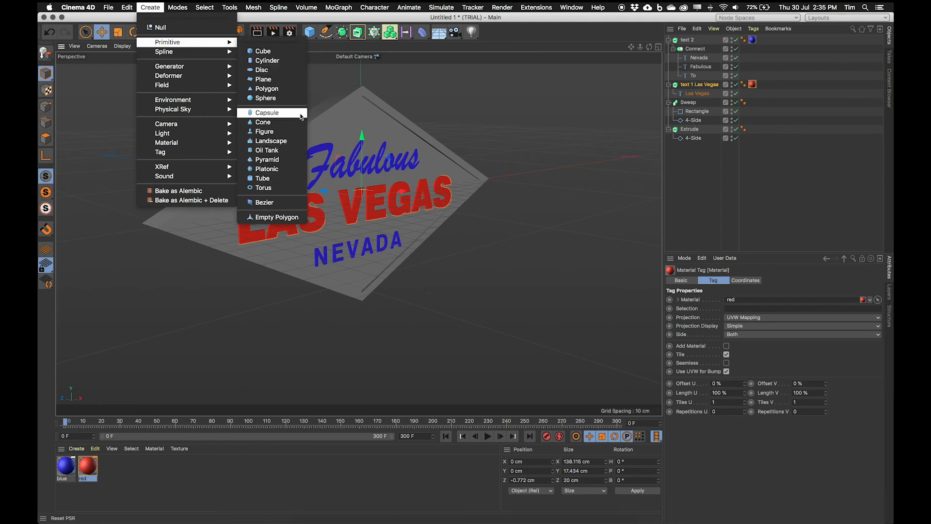
{"action": "left_click", "coordinate": [296, 98]}
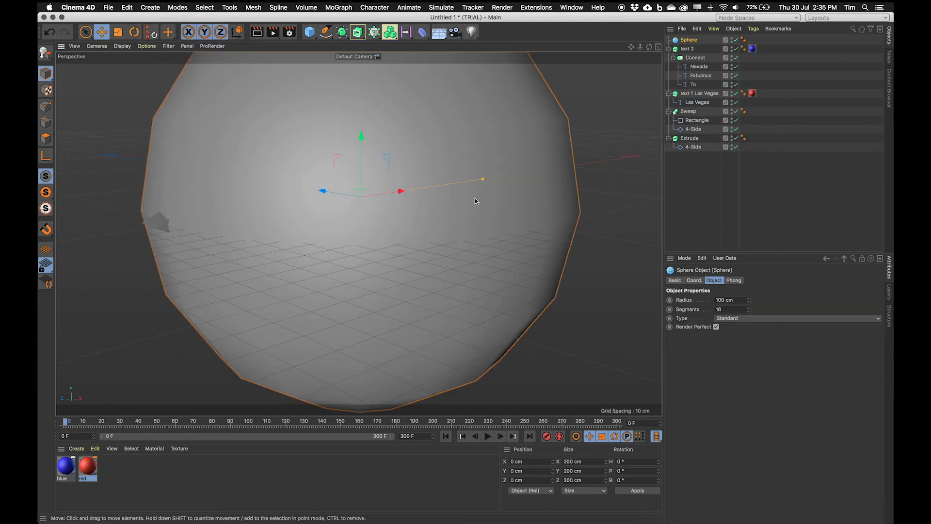
{"action": "left_click_drag", "start_coordinate": [482, 179], "coordinate": [464, 185]}
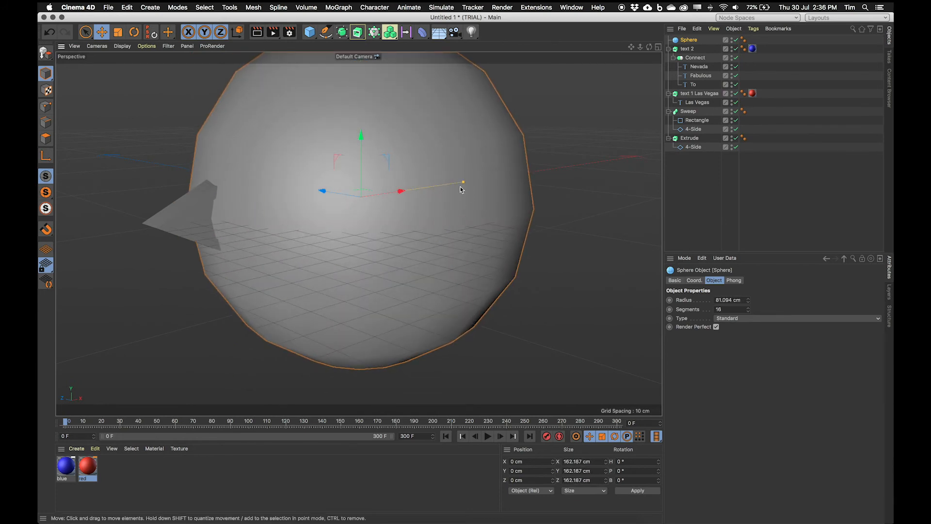
{"action": "left_click_drag", "start_coordinate": [464, 183], "coordinate": [365, 202]}
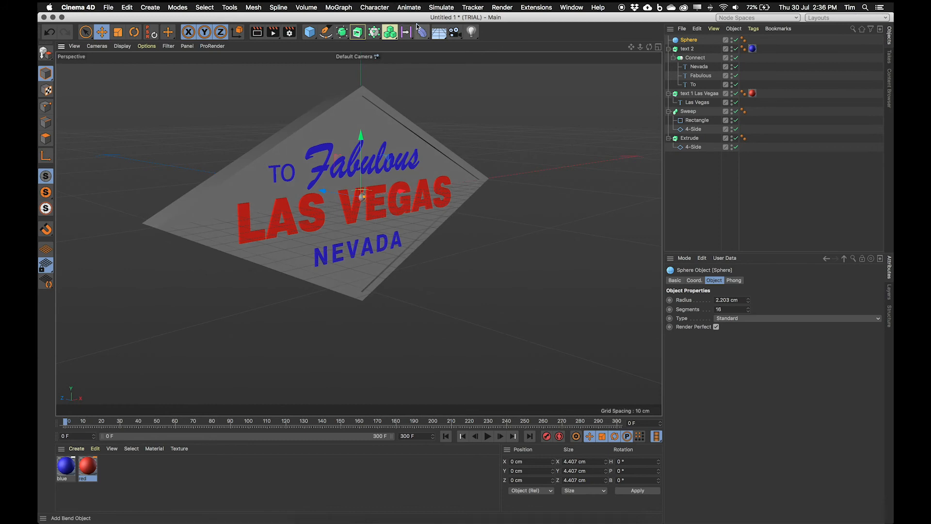
Add a MoGraph Cloner and duplicate the panel extrusion's 4-Side spline as a separate top-level object.
{"action": "left_click", "coordinate": [338, 7]}
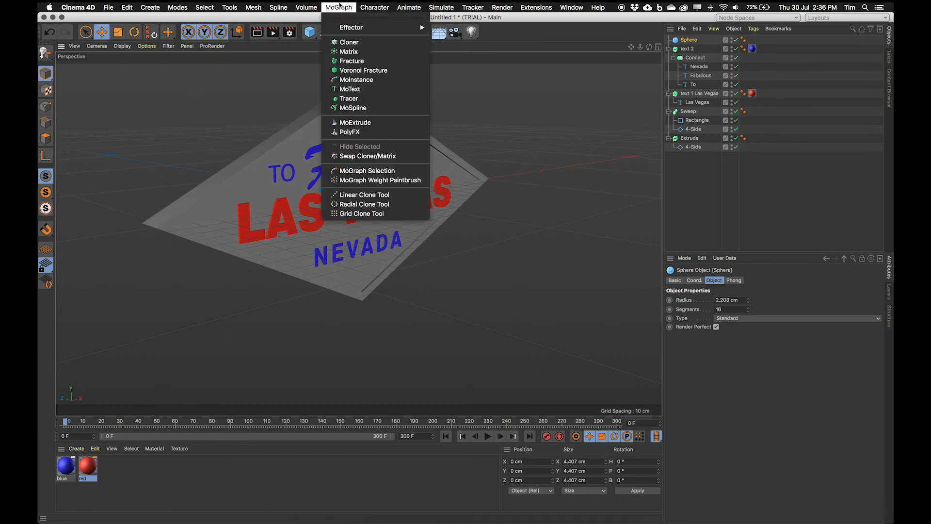
{"action": "left_click", "coordinate": [351, 42]}
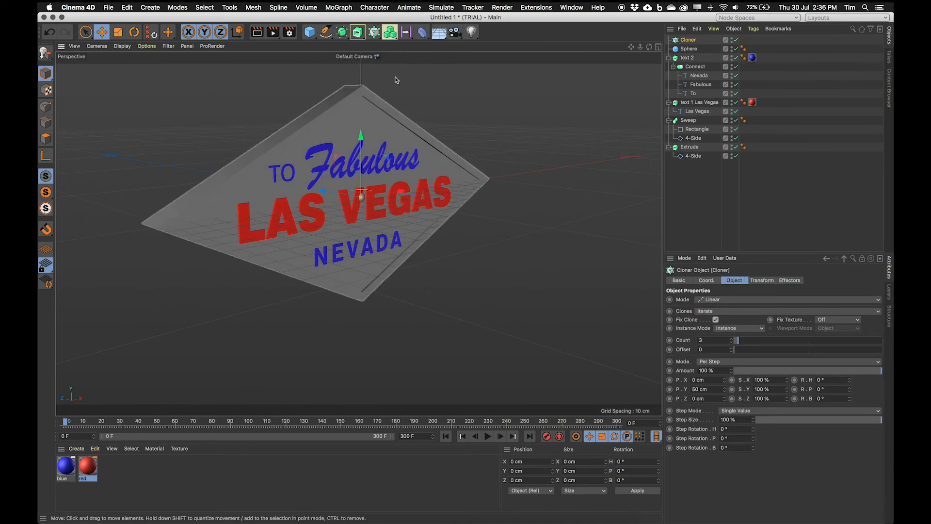
{"action": "left_click", "coordinate": [695, 156]}
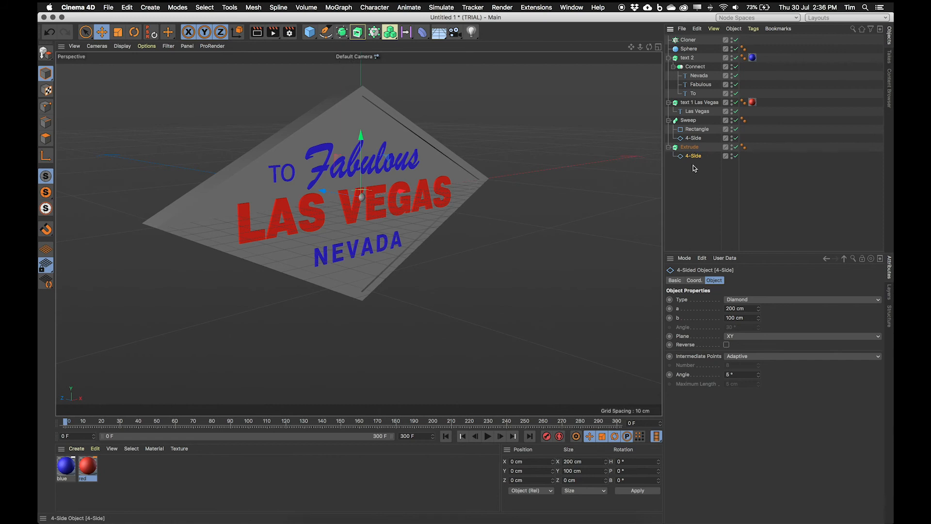
{"action": "key", "text": "super+c"}
{"action": "key", "text": "super+v"}
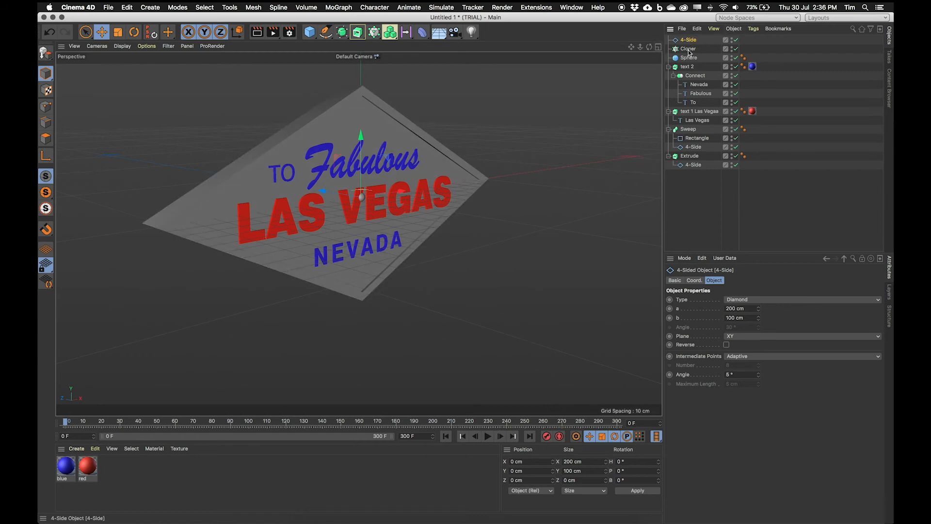
Enlarge the copied 4-Side diamond around the panel to a = 226 cm and b = 117 cm.
{"action": "mouse_move", "coordinate": [759, 308]}
{"action": "left_mouse_down"}
{"action": "mouse_move", "coordinate": [768, 303]}
{"action": "mouse_move", "coordinate": [761, 314]}
{"action": "left_mouse_up"}
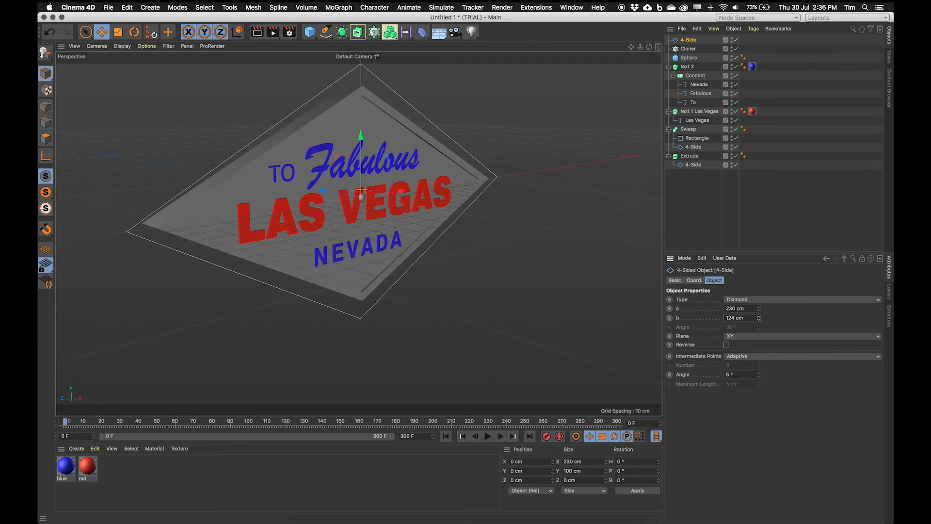
{"action": "left_click_drag", "start_coordinate": [448, 182], "coordinate": [396, 111], "text": "alt"}
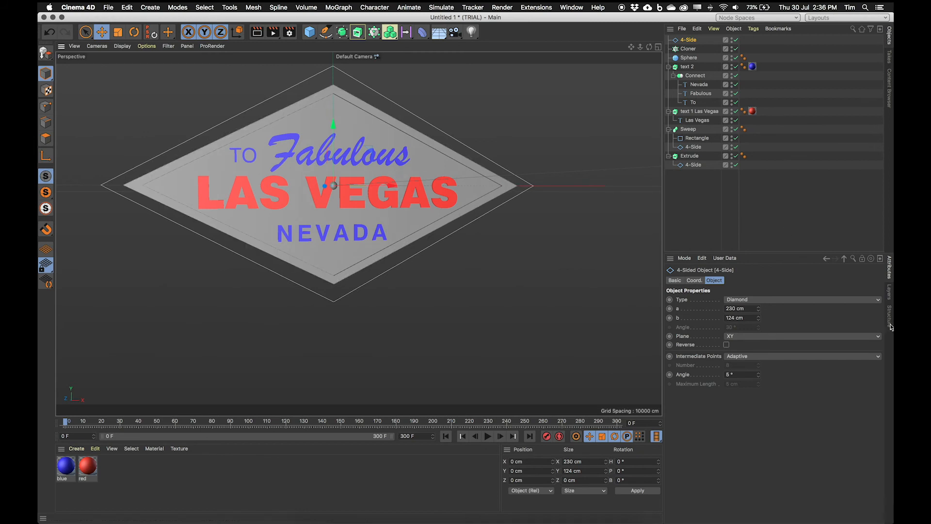
{"action": "left_click_drag", "start_coordinate": [760, 313], "coordinate": [757, 326]}
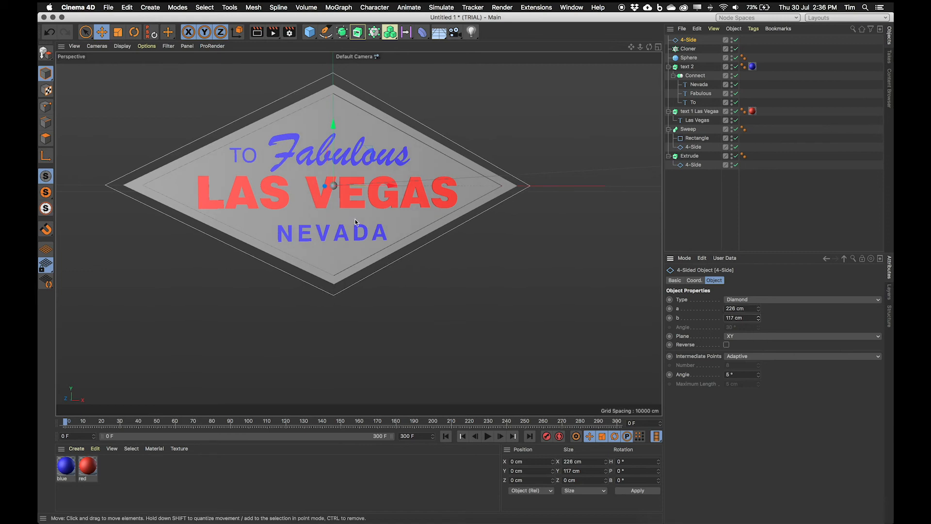
{"action": "left_click_drag", "start_coordinate": [348, 214], "coordinate": [378, 249], "text": "alt"}
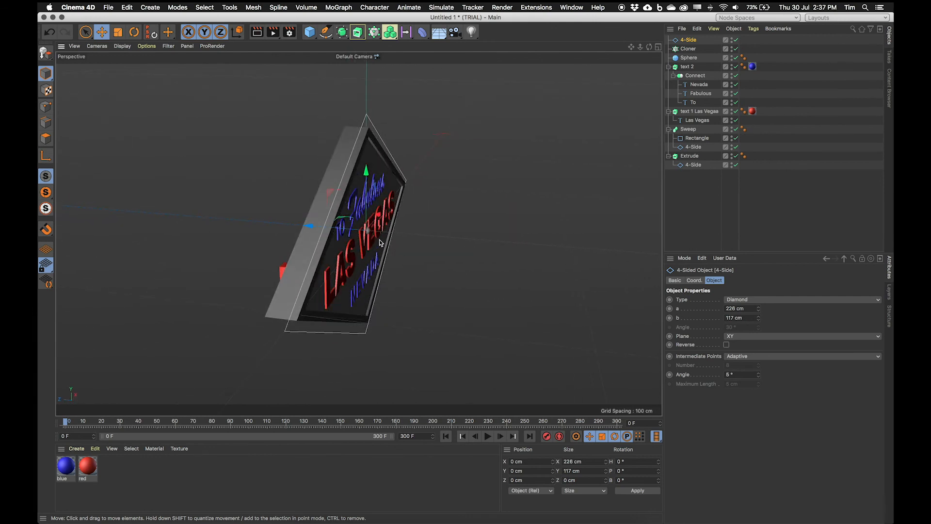
{"action": "left_click_drag", "start_coordinate": [380, 243], "coordinate": [369, 204], "text": "alt"}
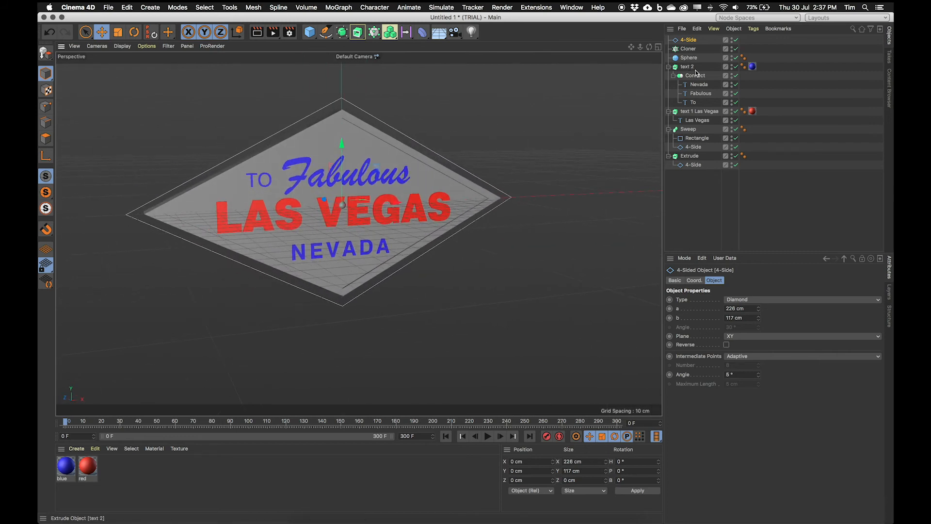
Nest the sphere under the Cloner and switch the Cloner's mode to Object.
{"action": "left_click", "coordinate": [689, 49]}
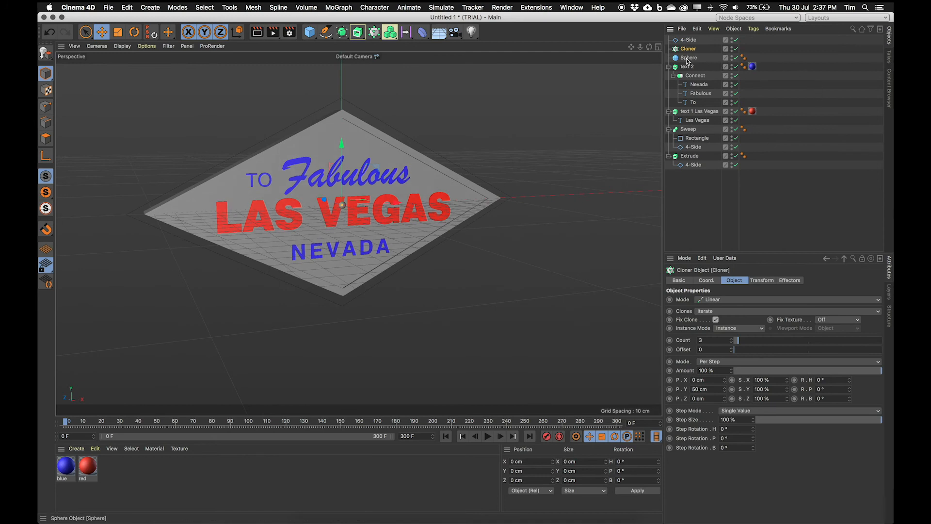
{"action": "left_click_drag", "start_coordinate": [688, 59], "coordinate": [690, 52]}
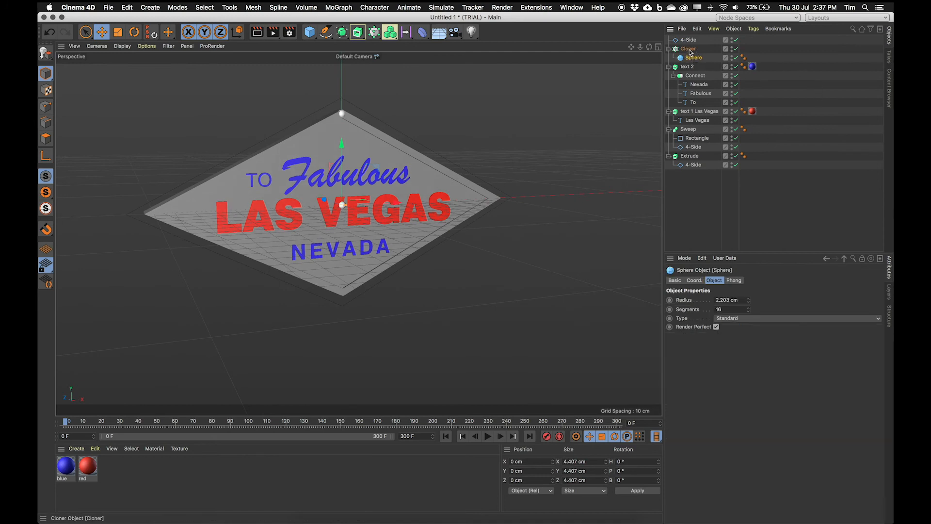
{"action": "left_click", "coordinate": [691, 51]}
{"action": "scroll", "coordinate": [314, 265], "scroll_direction": "down", "scroll_amount": 3}
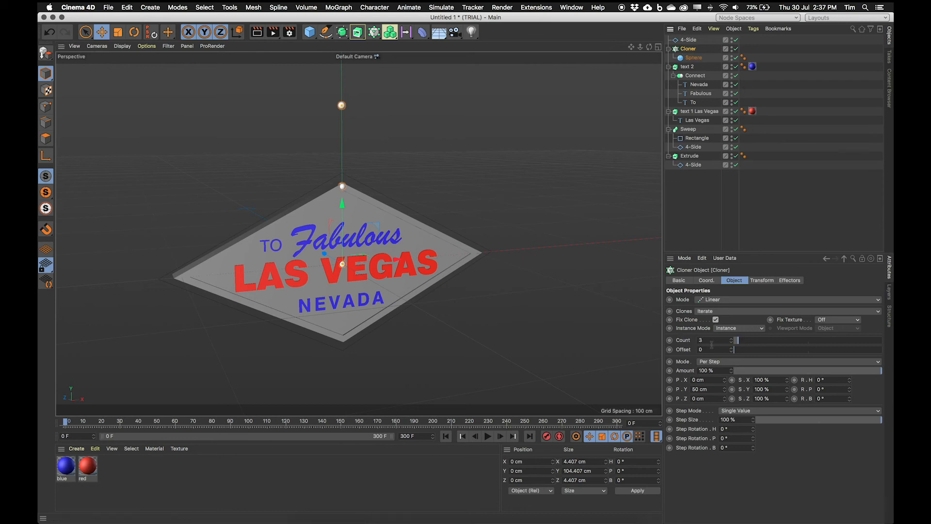
{"action": "type", "text": "3"}
{"action": "key", "text": "Return"}
{"action": "left_click", "coordinate": [701, 389]}
{"action": "left_click", "coordinate": [708, 300]}
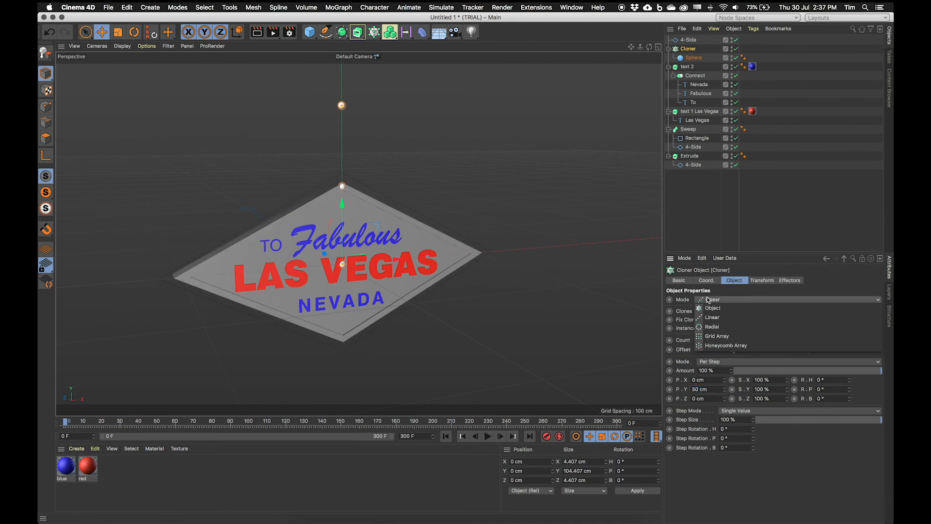
{"action": "left_click", "coordinate": [710, 307]}
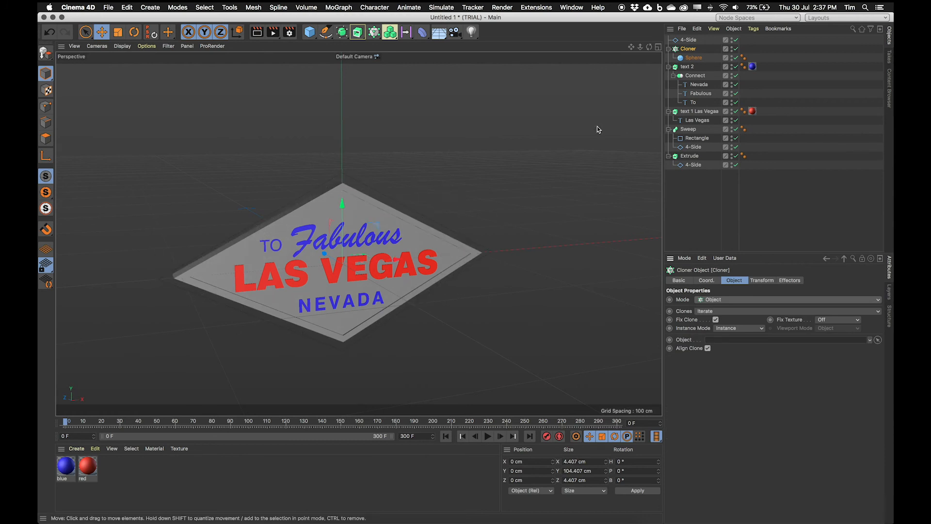
Assign the enlarged top-level 4-Side spline as the object the Cloner distributes the spheres along.
{"action": "left_click", "coordinate": [369, 196]}
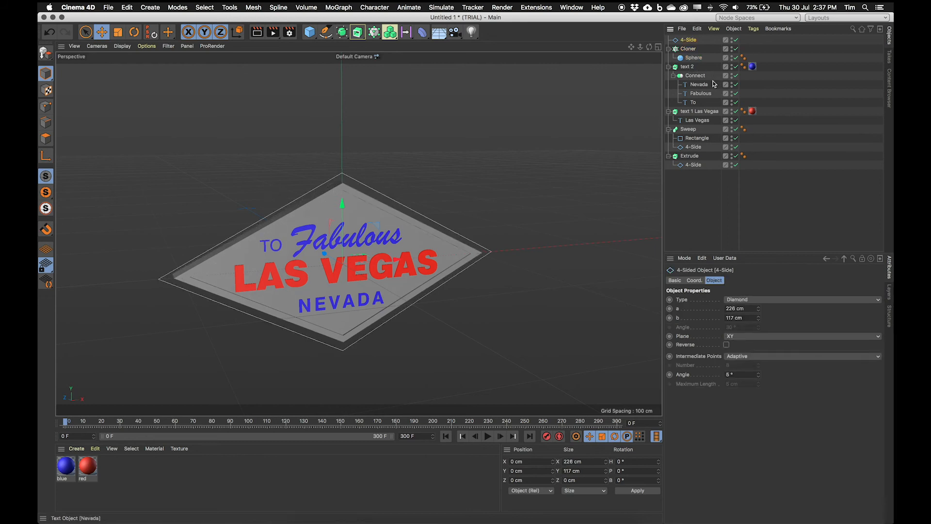
{"action": "left_click", "coordinate": [687, 50]}
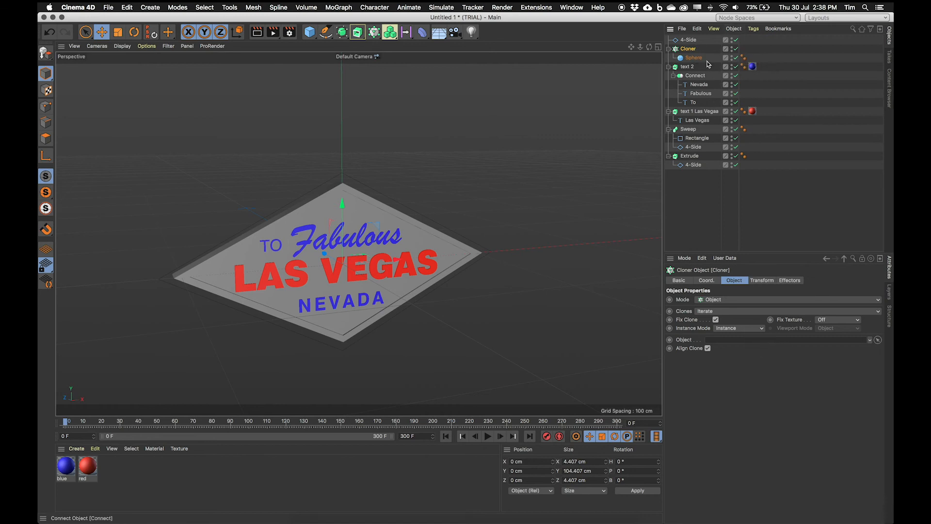
{"action": "left_click_drag", "start_coordinate": [687, 39], "coordinate": [759, 340]}
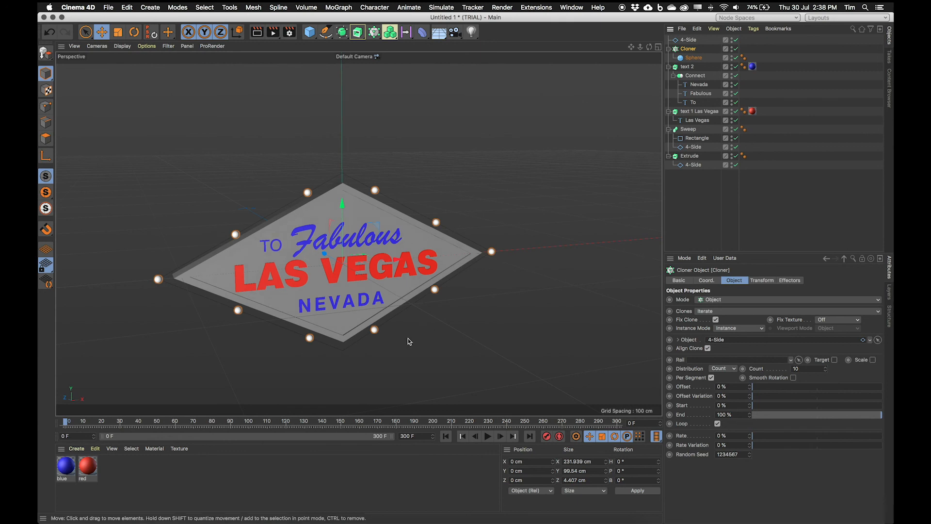
Check the border bulbs in the reference photo and set the Cloner's count to 68.
{"action": "left_click", "coordinate": [301, 522]}
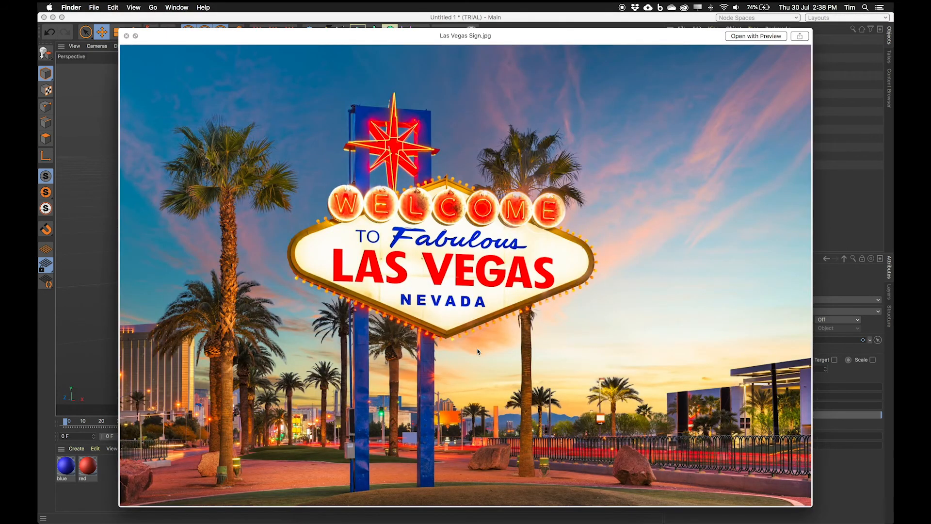
{"action": "left_click", "coordinate": [114, 19]}
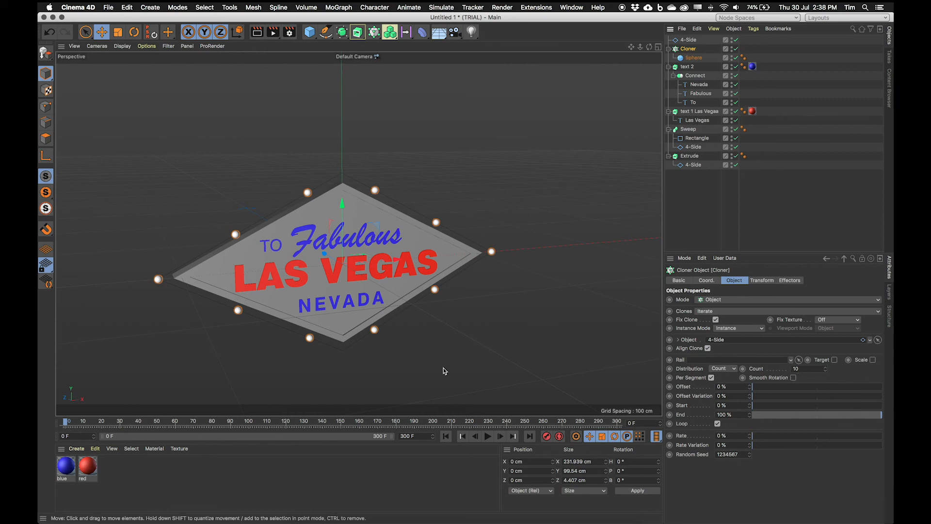
{"action": "mouse_move", "coordinate": [826, 370]}
{"action": "left_mouse_down"}
{"action": "mouse_move", "coordinate": [856, 369]}
{"action": "mouse_move", "coordinate": [827, 373]}
{"action": "left_mouse_up"}
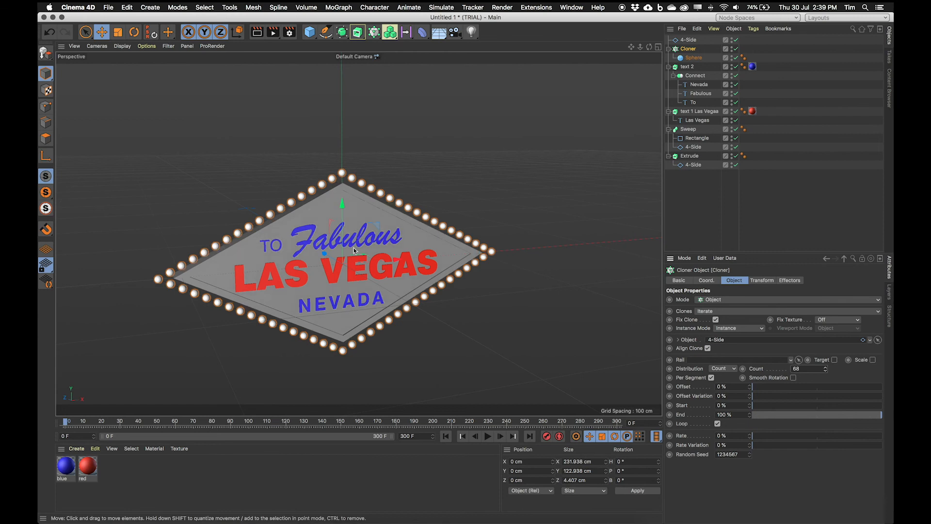
Move the enlarged 4-Side spline back along Z to about 4.6 cm, shifting the bulbs toward the panel's side.
{"action": "left_click_drag", "start_coordinate": [353, 232], "coordinate": [463, 245], "text": "alt"}
{"action": "left_click_drag", "start_coordinate": [392, 251], "coordinate": [366, 246], "text": "alt"}
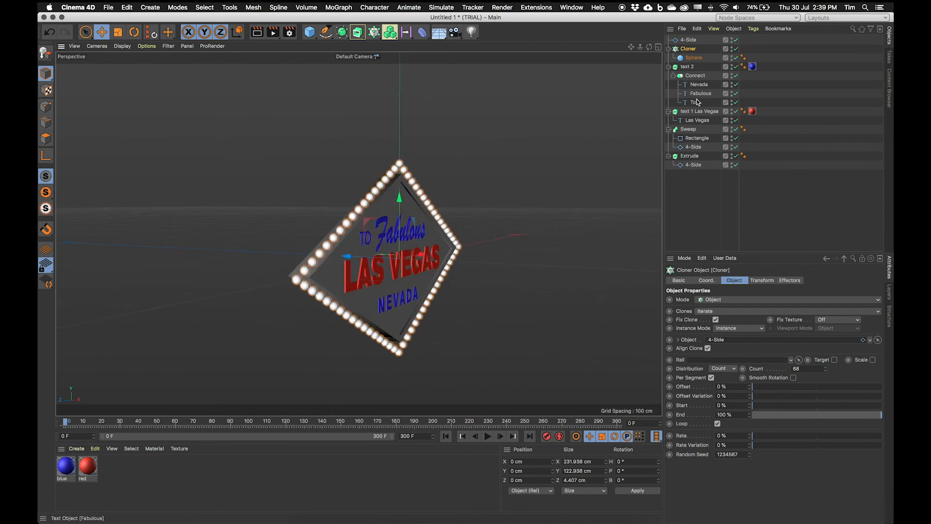
{"action": "left_click", "coordinate": [688, 41]}
{"action": "left_click_drag", "start_coordinate": [514, 213], "coordinate": [485, 220], "text": "alt"}
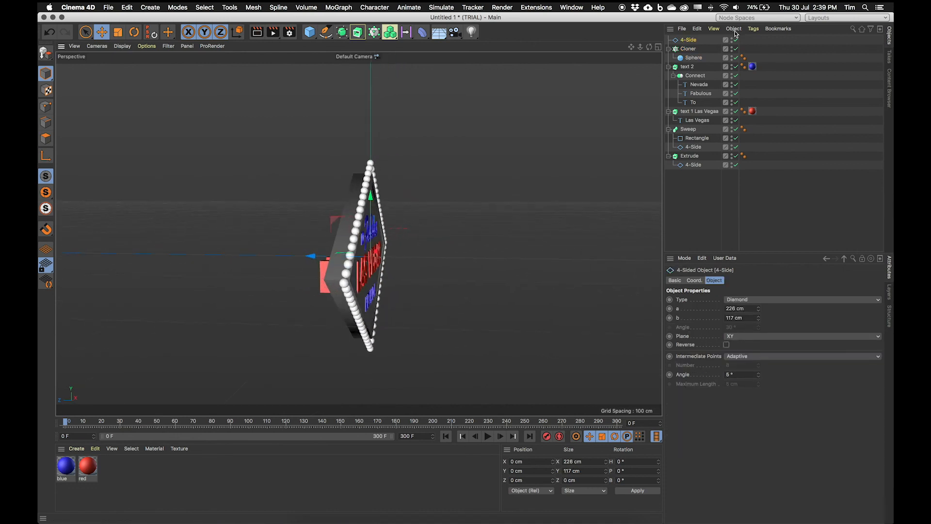
{"action": "left_click_drag", "start_coordinate": [531, 150], "coordinate": [542, 144], "text": "alt"}
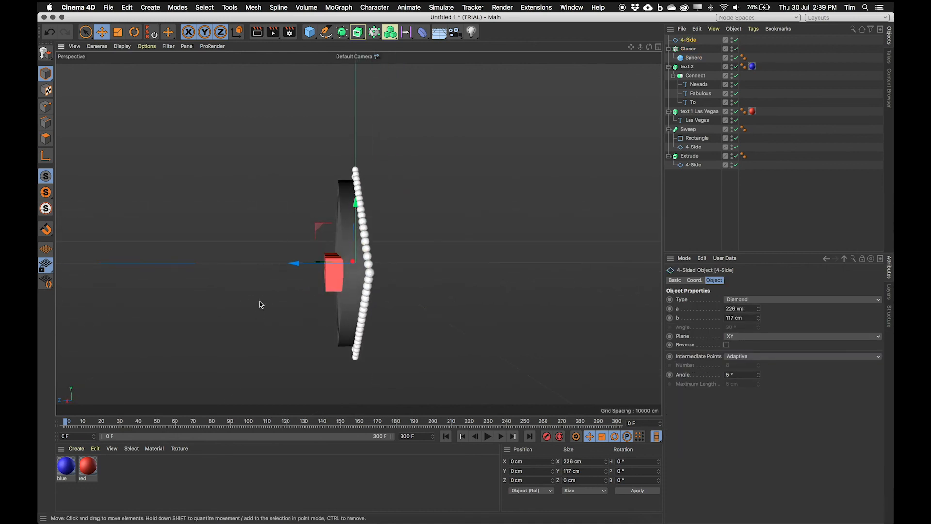
{"action": "left_click_drag", "start_coordinate": [304, 263], "coordinate": [296, 263]}
{"action": "left_click_drag", "start_coordinate": [488, 262], "coordinate": [330, 220], "text": "alt"}
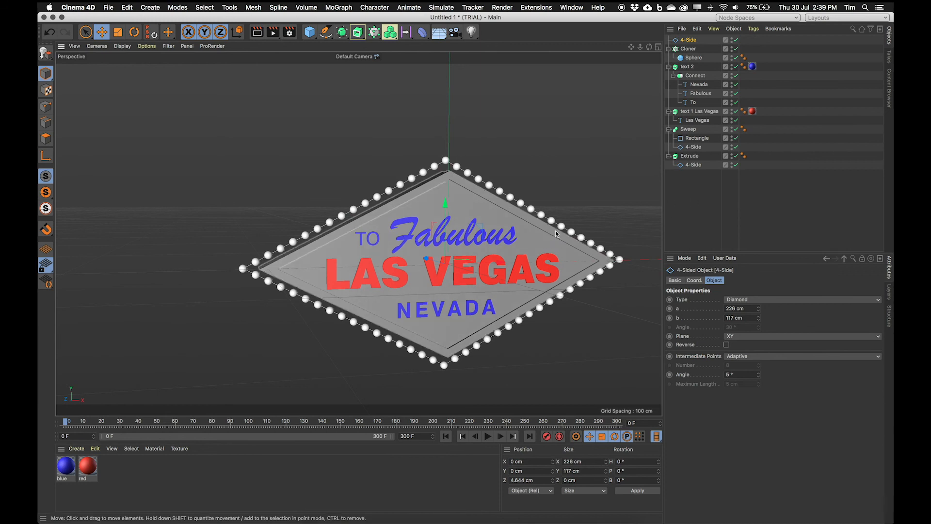
Set the cloned sphere's radius to 1.75 cm and inspect the bulb border around the sign.
{"action": "left_click", "coordinate": [693, 58]}
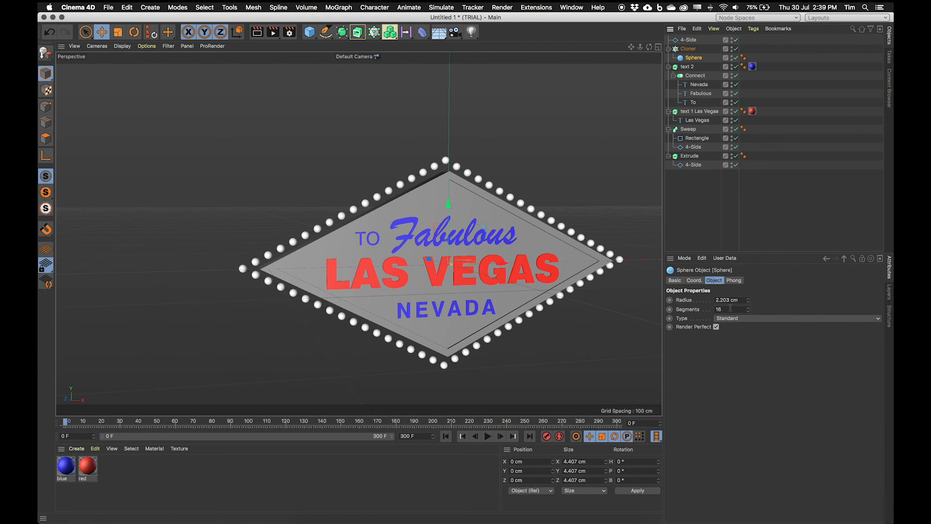
{"action": "left_click_drag", "start_coordinate": [748, 301], "coordinate": [750, 304]}
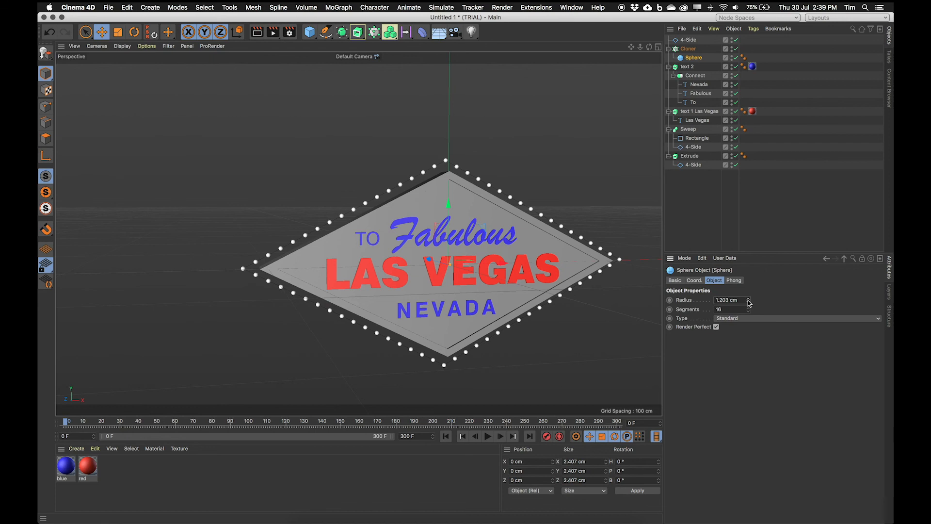
{"action": "key", "text": "super+z"}
{"action": "left_click", "coordinate": [721, 299]}
{"action": "type", "text": "2"}
{"action": "key", "text": "Return"}
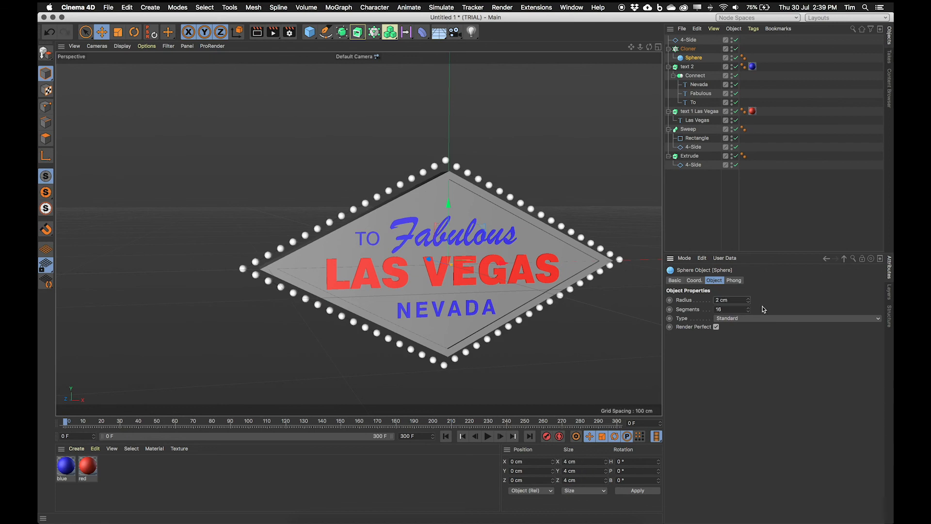
{"action": "left_click", "coordinate": [736, 300]}
{"action": "type", "text": "1.75"}
{"action": "key", "text": "Return"}
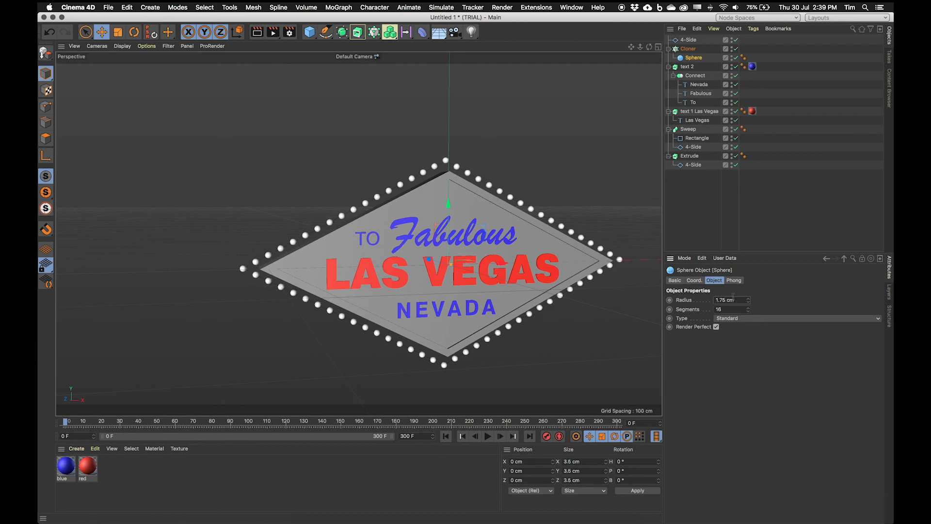
{"action": "left_click_drag", "start_coordinate": [481, 271], "coordinate": [487, 275], "text": "alt"}
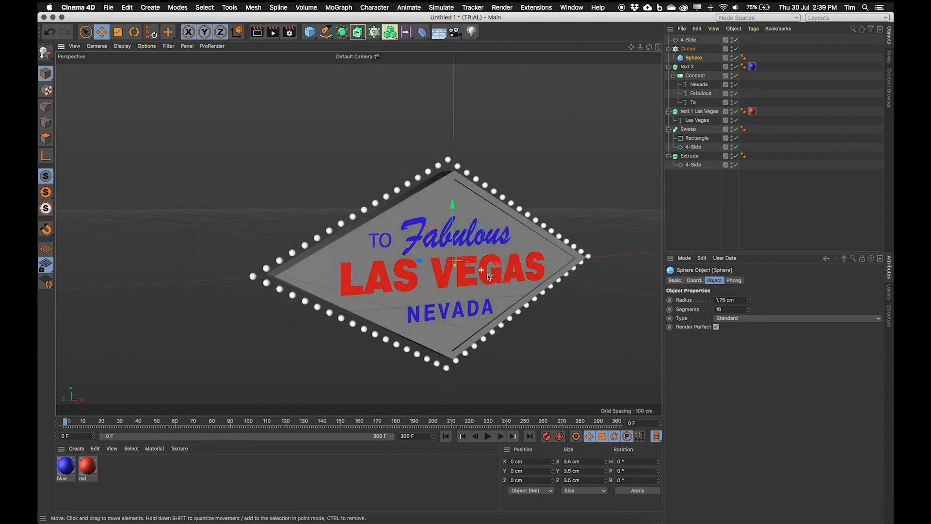
{"action": "scroll", "coordinate": [487, 274], "scroll_direction": "up", "scroll_amount": 3}
{"action": "left_click_drag", "start_coordinate": [309, 271], "coordinate": [338, 269], "text": "alt"}
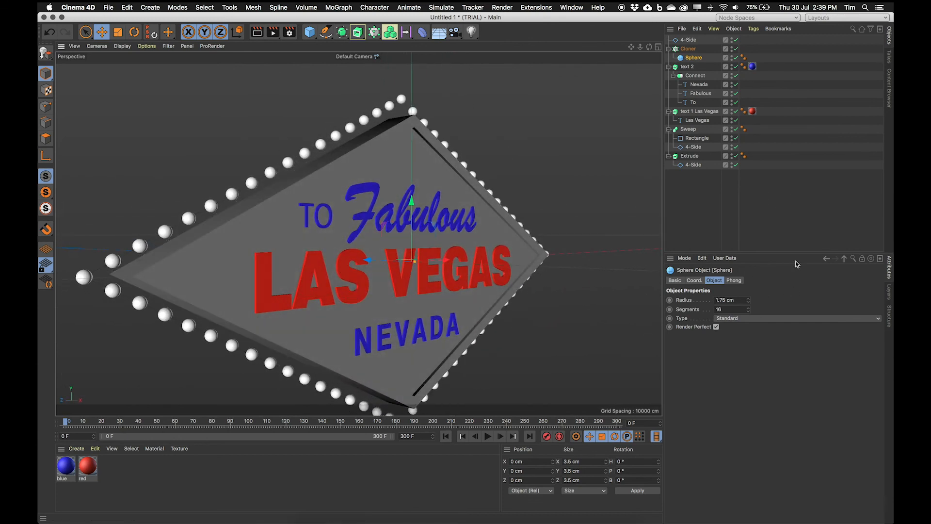
Set dimension a of the enlarged 4-Side bulb path to 224 cm and inspect the border spacing against the reference photo.
{"action": "left_click", "coordinate": [689, 40]}
{"action": "left_click_drag", "start_coordinate": [759, 310], "coordinate": [757, 310]}
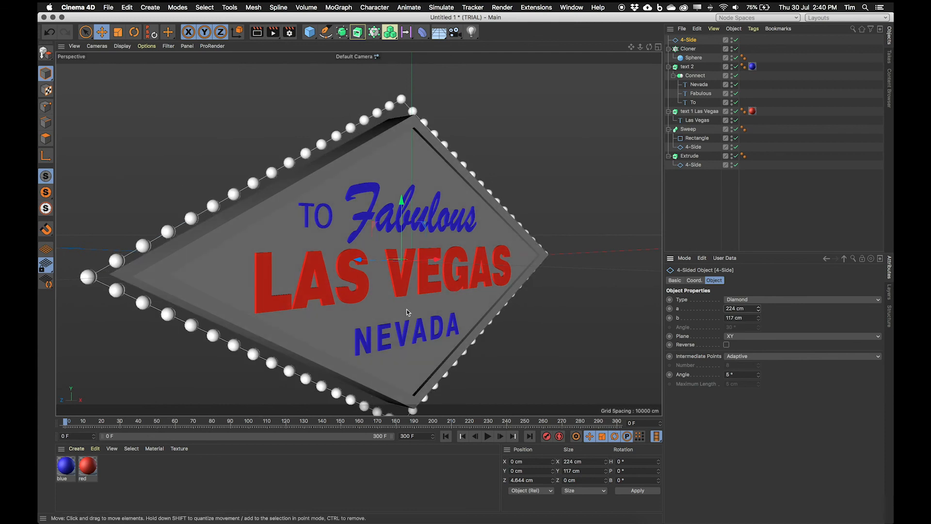
{"action": "mouse_move", "coordinate": [416, 302]}
{"action": "left_mouse_down", "text": "alt"}
{"action": "mouse_move", "coordinate": [339, 296]}
{"action": "mouse_move", "coordinate": [401, 294]}
{"action": "left_mouse_up", "text": "alt"}
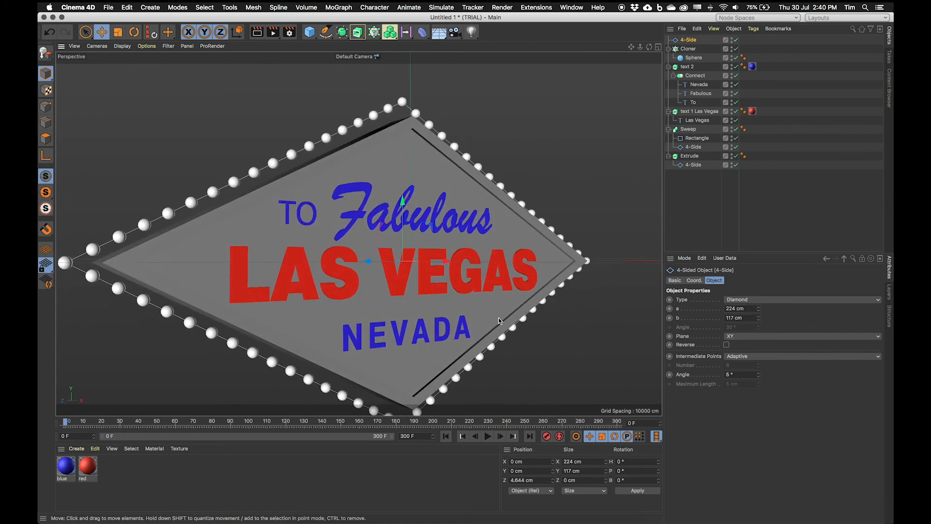
{"action": "right_click_drag", "start_coordinate": [447, 232], "coordinate": [429, 233], "text": "alt"}
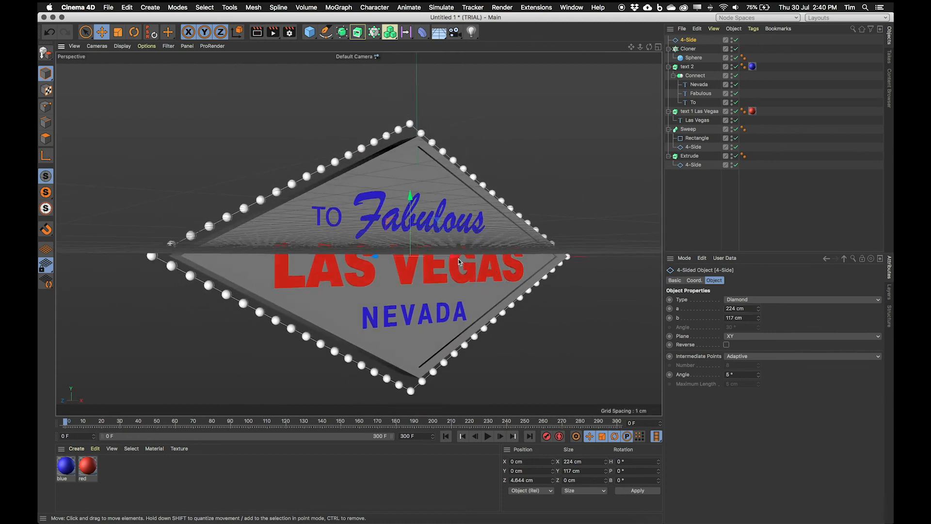
{"action": "left_click_drag", "start_coordinate": [516, 297], "coordinate": [518, 312], "text": "alt"}
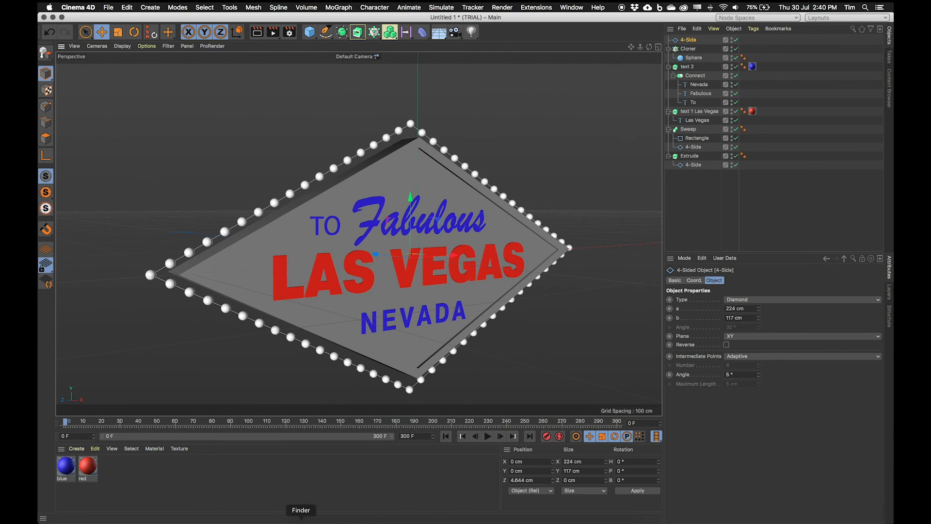
{"action": "left_click", "coordinate": [302, 522]}
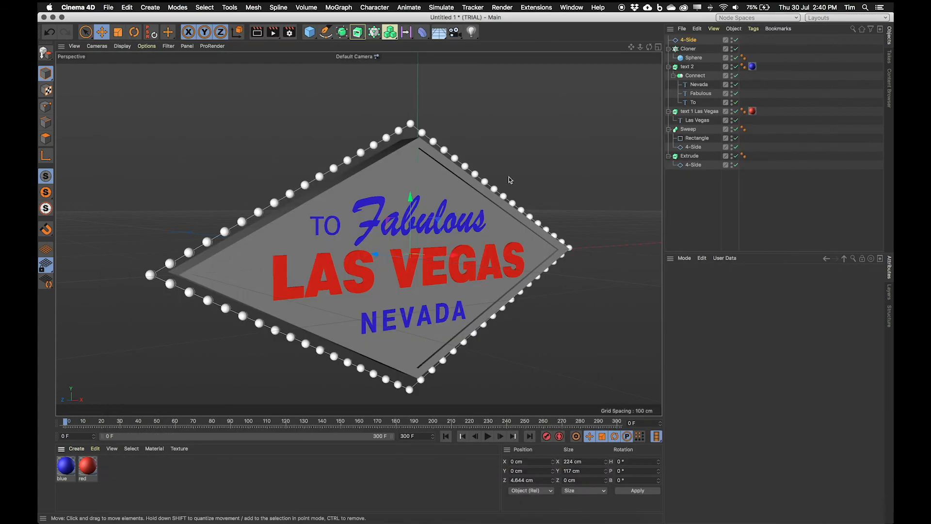
Collapse the object hierarchies and select all six top-level sign objects, from the 4-Side bulb path to the Extrude.
{"action": "scroll", "coordinate": [424, 224], "scroll_direction": "down", "scroll_amount": 3}
{"action": "scroll", "coordinate": [366, 268], "scroll_direction": "down", "scroll_amount": 3}
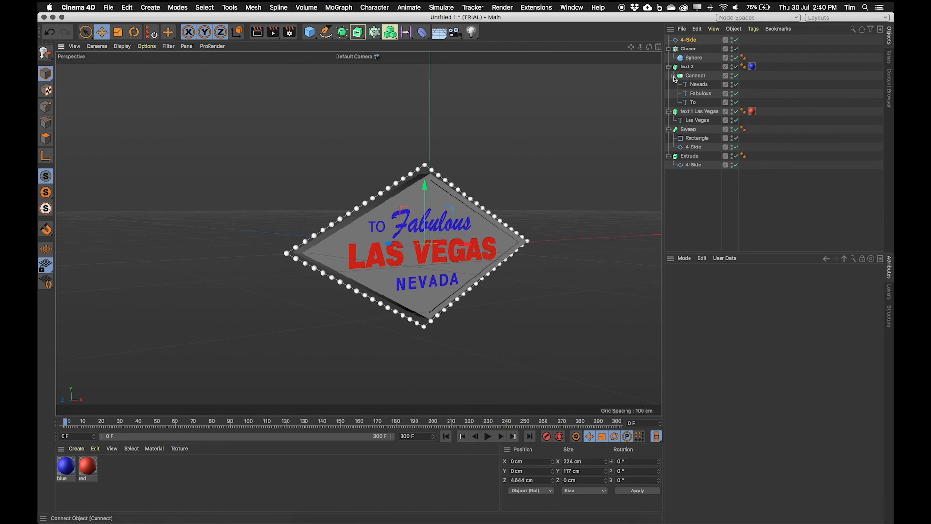
{"action": "left_click", "coordinate": [668, 66]}
{"action": "left_click", "coordinate": [668, 49]}
{"action": "left_click", "coordinate": [669, 112]}
{"action": "left_click", "coordinate": [699, 40]}
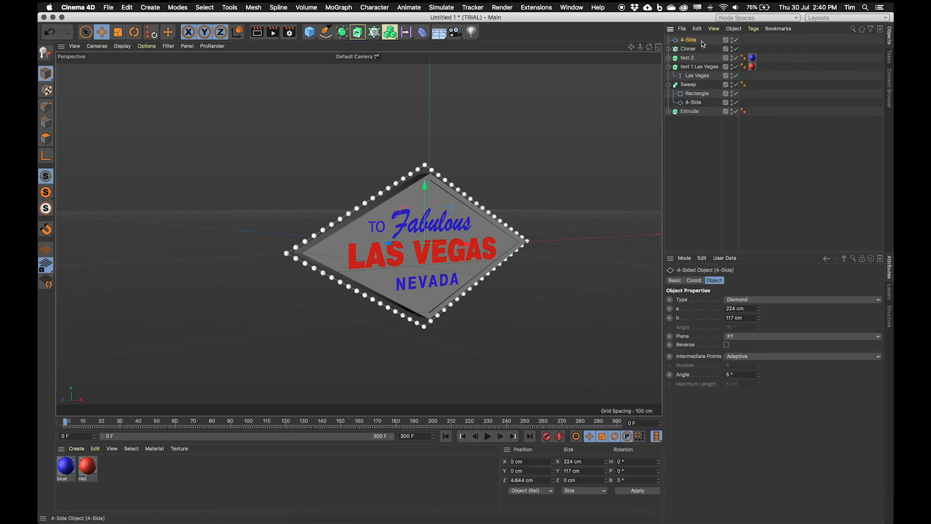
{"action": "left_click", "coordinate": [700, 151]}
{"action": "left_click", "coordinate": [668, 85]}
{"action": "left_click_drag", "start_coordinate": [702, 104], "coordinate": [679, 22]}
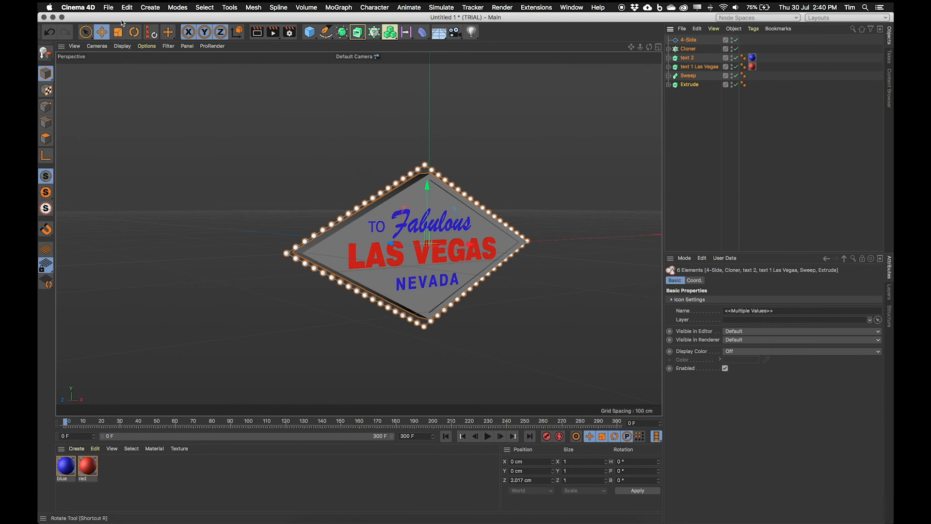
Create a Null and place the six selected sign objects inside it as children.
{"action": "left_click", "coordinate": [166, 7]}
{"action": "mouse_move", "coordinate": [152, 6]}
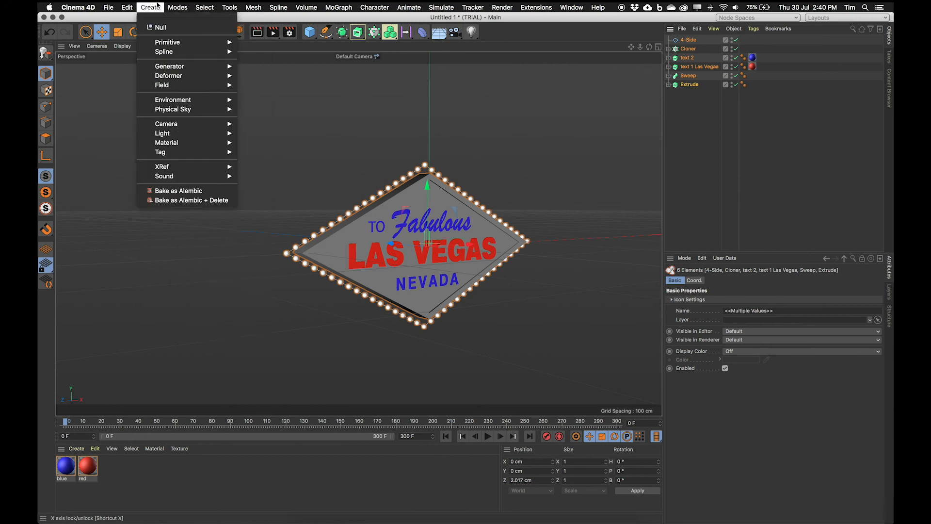
{"action": "left_click", "coordinate": [160, 28]}
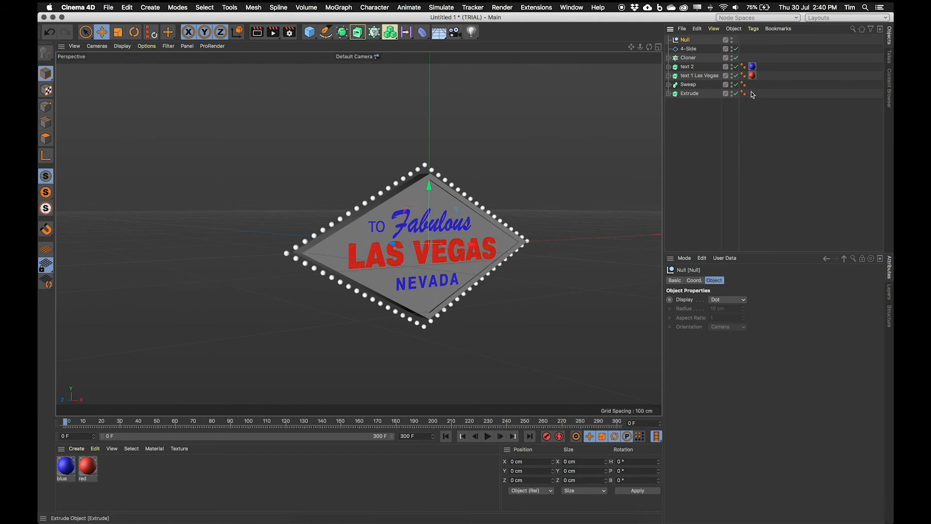
{"action": "left_click_drag", "start_coordinate": [694, 111], "coordinate": [685, 41]}
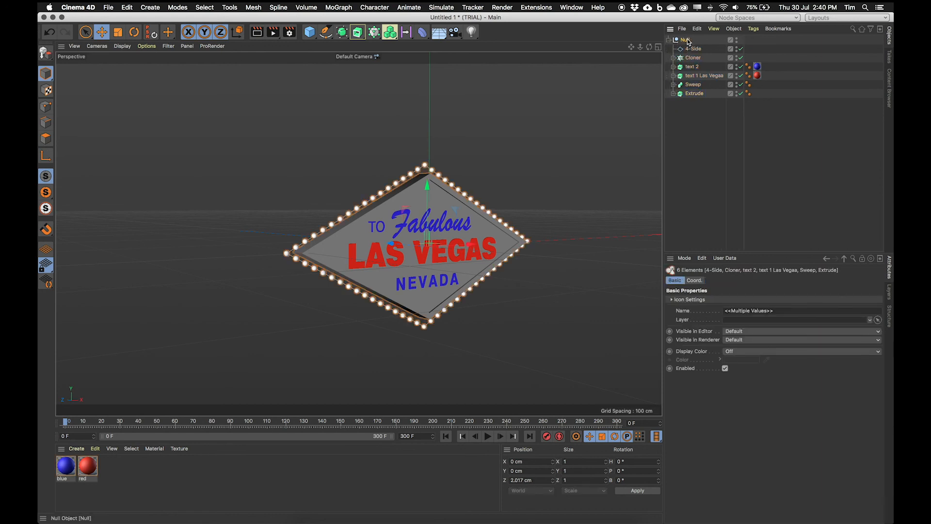
Test-move the whole sign by its parent Null in the viewport and undo the move.
{"action": "left_click", "coordinate": [686, 40]}
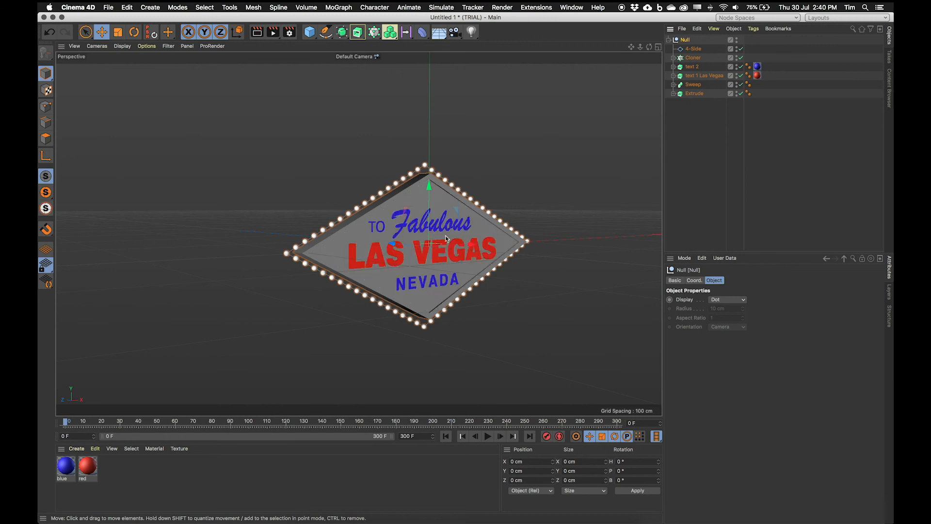
{"action": "mouse_move", "coordinate": [450, 217]}
{"action": "left_mouse_down"}
{"action": "mouse_move", "coordinate": [468, 221]}
{"action": "mouse_move", "coordinate": [402, 140]}
{"action": "mouse_move", "coordinate": [434, 170]}
{"action": "mouse_move", "coordinate": [502, 103]}
{"action": "mouse_move", "coordinate": [501, 167]}
{"action": "mouse_move", "coordinate": [403, 223]}
{"action": "mouse_move", "coordinate": [458, 191]}
{"action": "mouse_move", "coordinate": [420, 239]}
{"action": "mouse_move", "coordinate": [422, 219]}
{"action": "mouse_move", "coordinate": [439, 207]}
{"action": "left_mouse_up"}
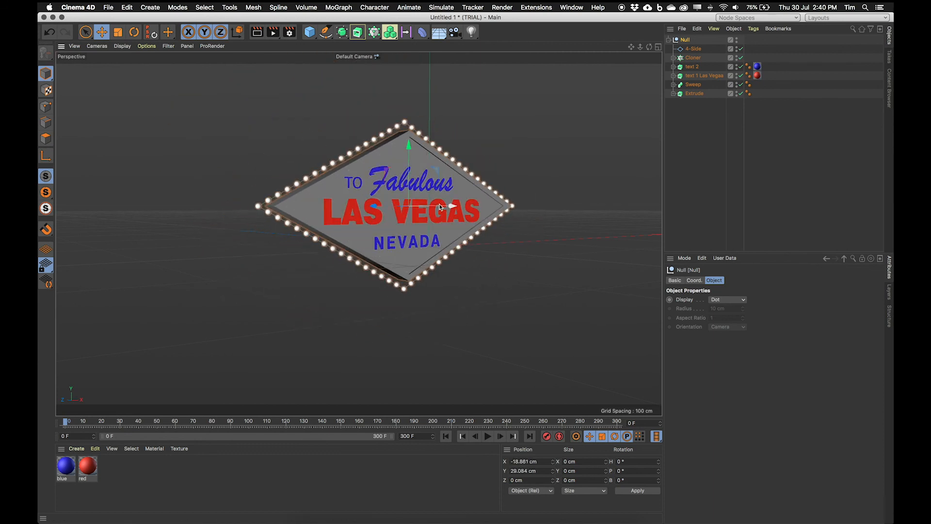
{"action": "key", "text": "super+z"}
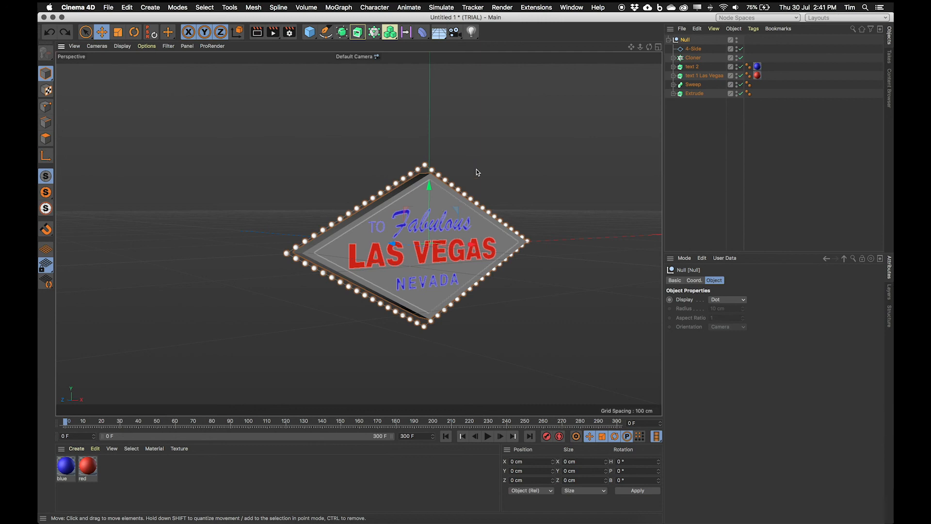
Rename the parent Null as Sign.
{"action": "left_click", "coordinate": [675, 127]}
{"action": "double_click", "coordinate": [686, 40]}
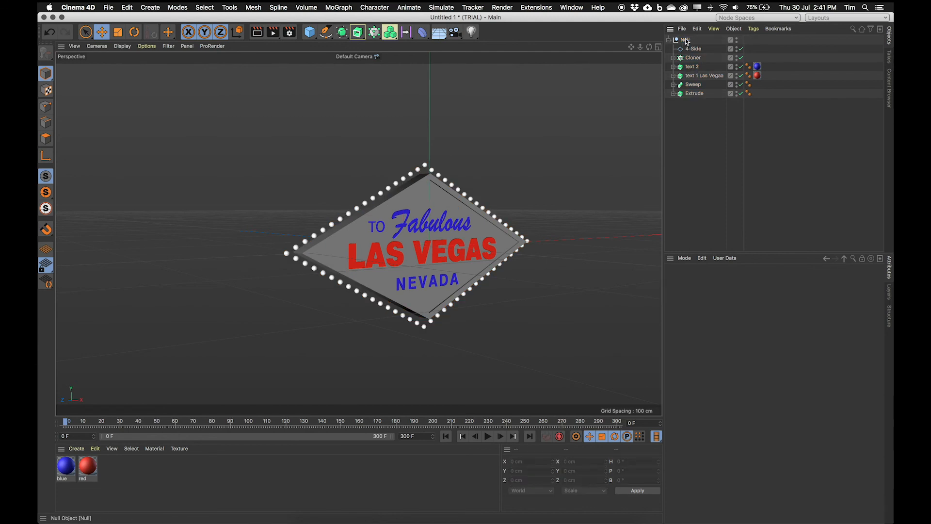
{"action": "type", "text": "s"}
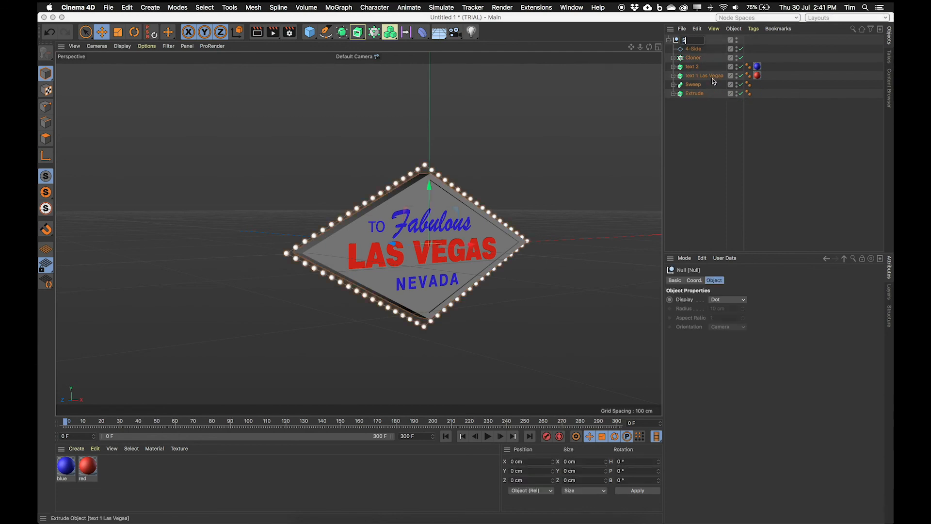
{"action": "key", "text": "Return"}
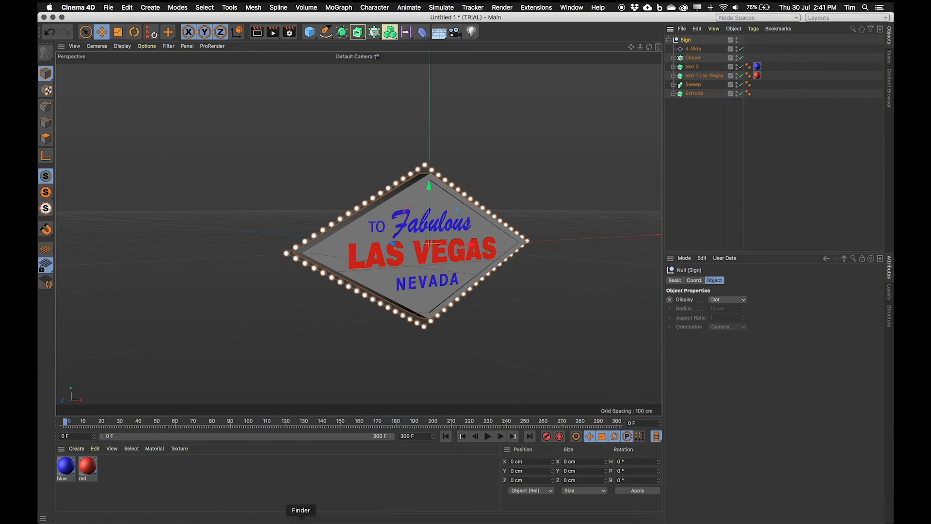
Examine the round WELCOME letter discs up close in the Las Vegas Sign.jpg reference photo.
{"action": "left_click", "coordinate": [300, 519]}
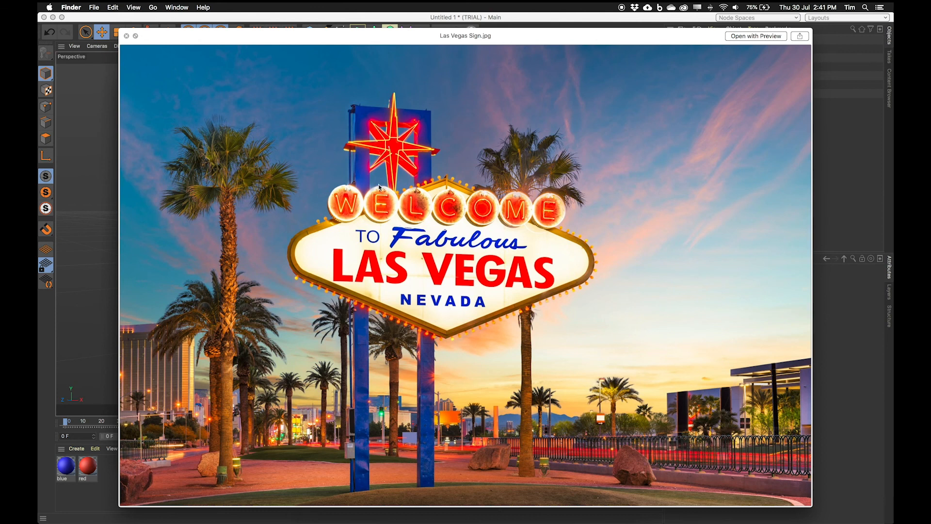
{"action": "scroll", "coordinate": [379, 187], "scroll_direction": "up", "scroll_amount": 5}
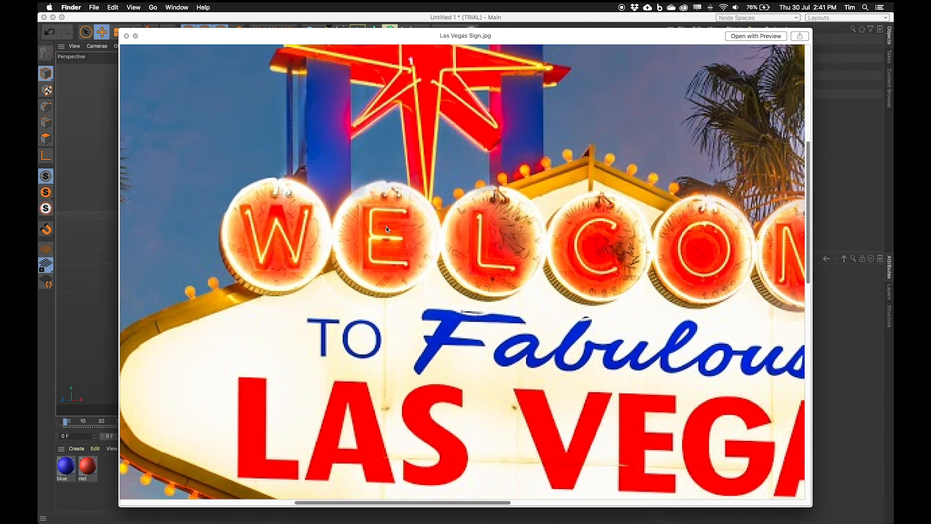
{"action": "scroll", "coordinate": [400, 202], "scroll_direction": "down", "scroll_amount": 5}
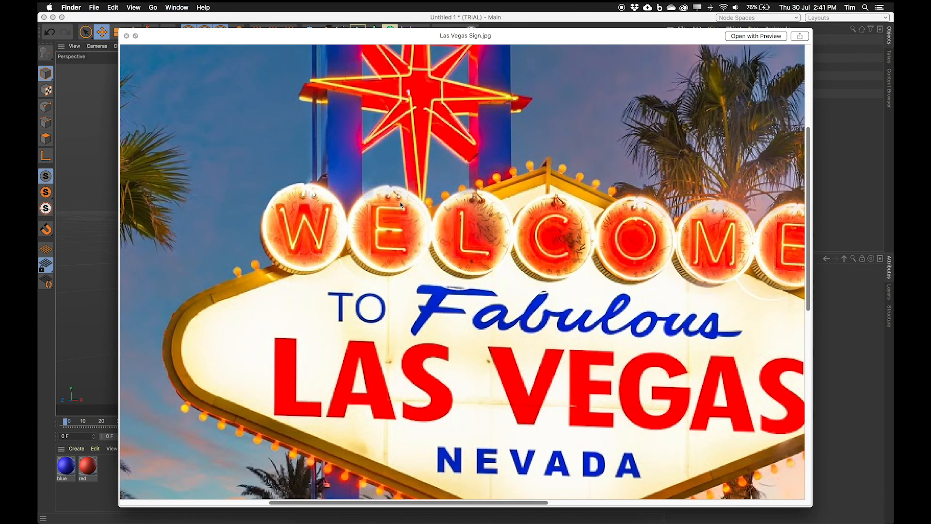